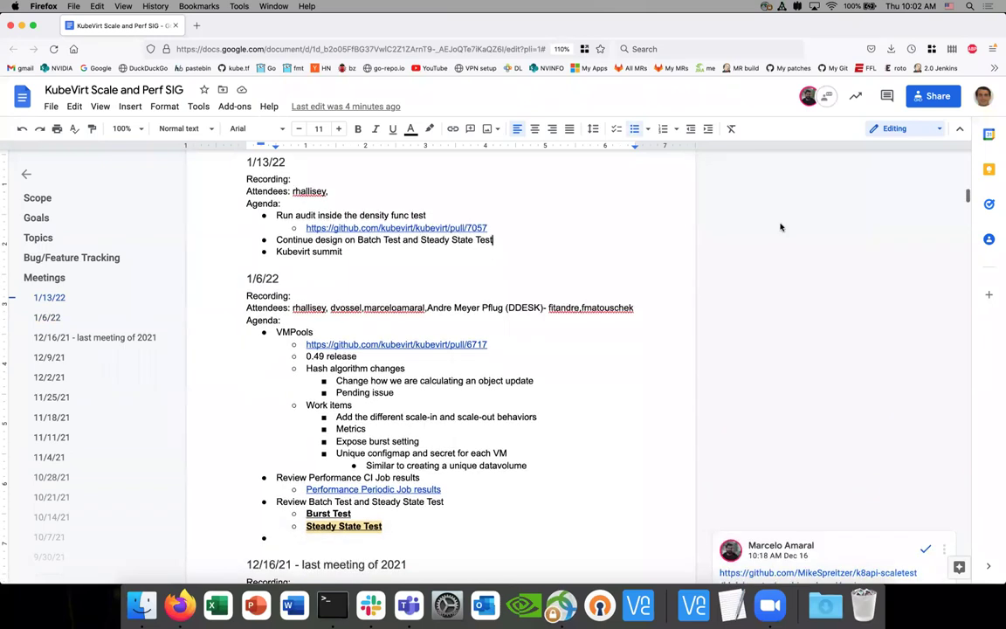
Examine the attendees line and agenda items of the 1/13/22 meeting entry in the notes
scroll(545, 220, "down", 2)
left_click(336, 272)
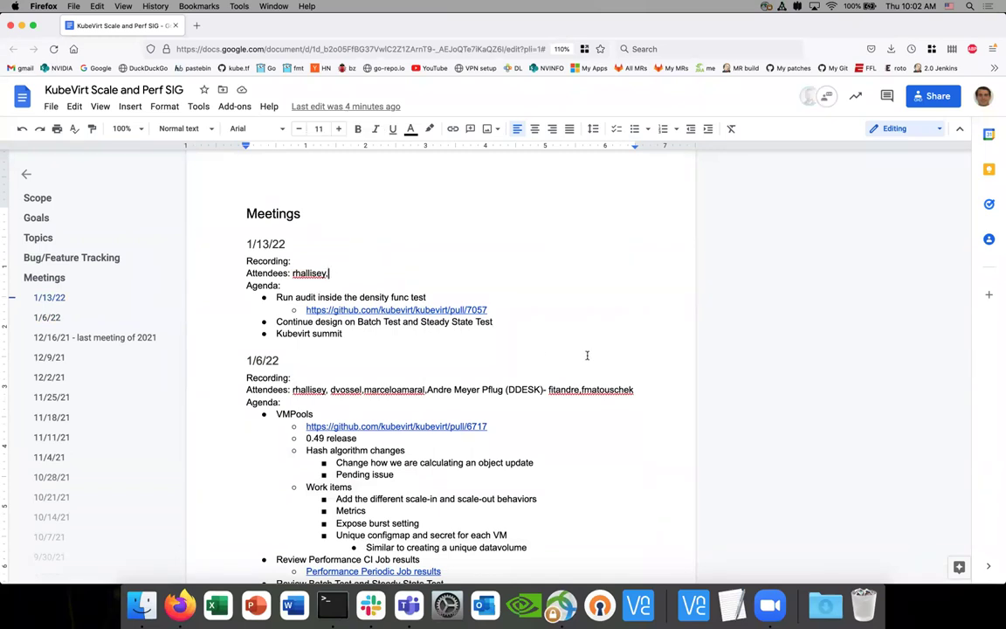
left_click(775, 605)
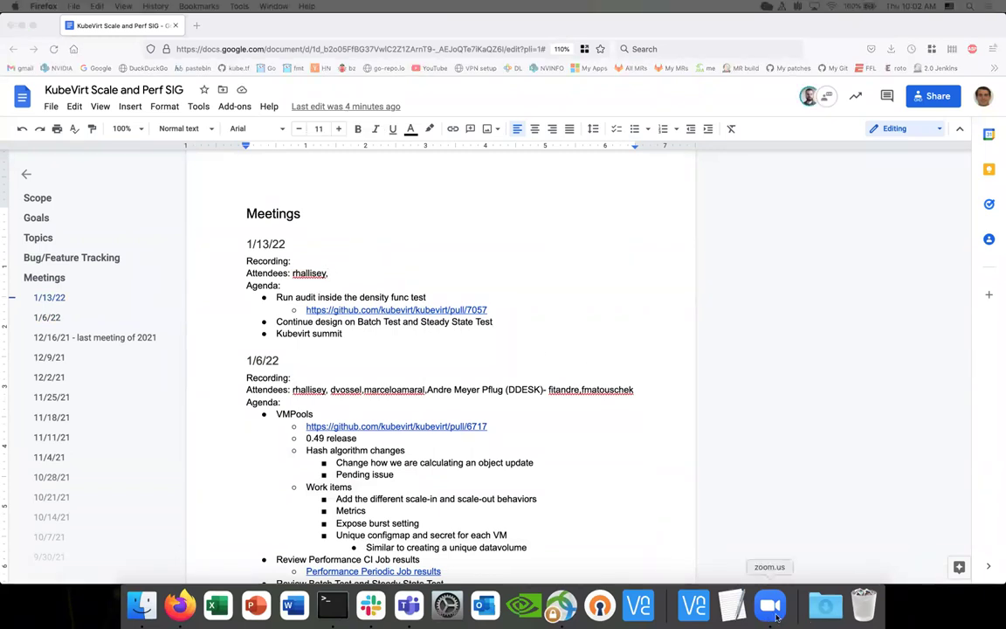
left_click(734, 425)
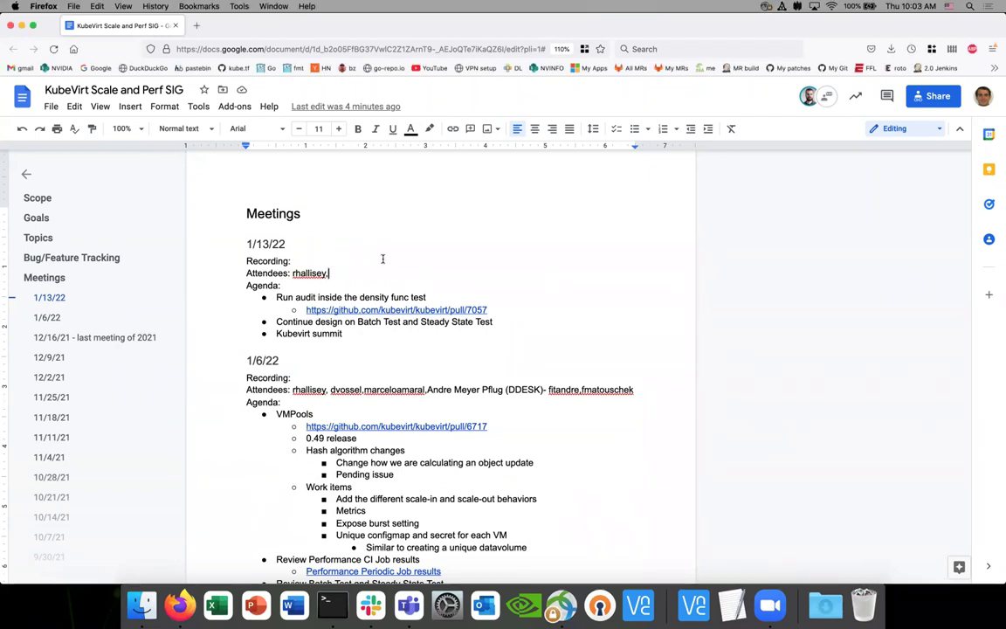
scroll(381, 259, "up", 1)
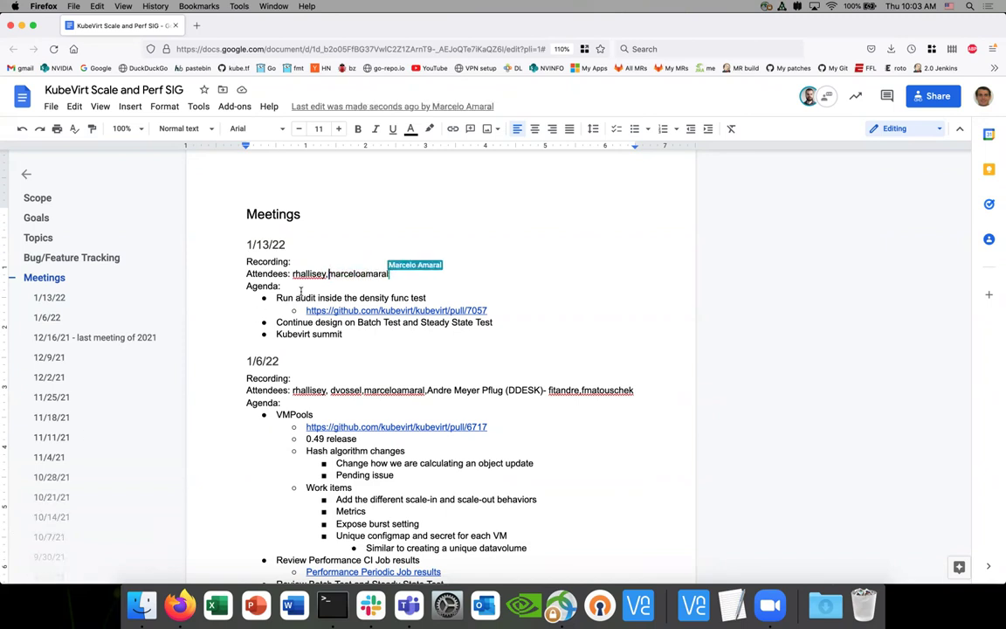
left_click(305, 287)
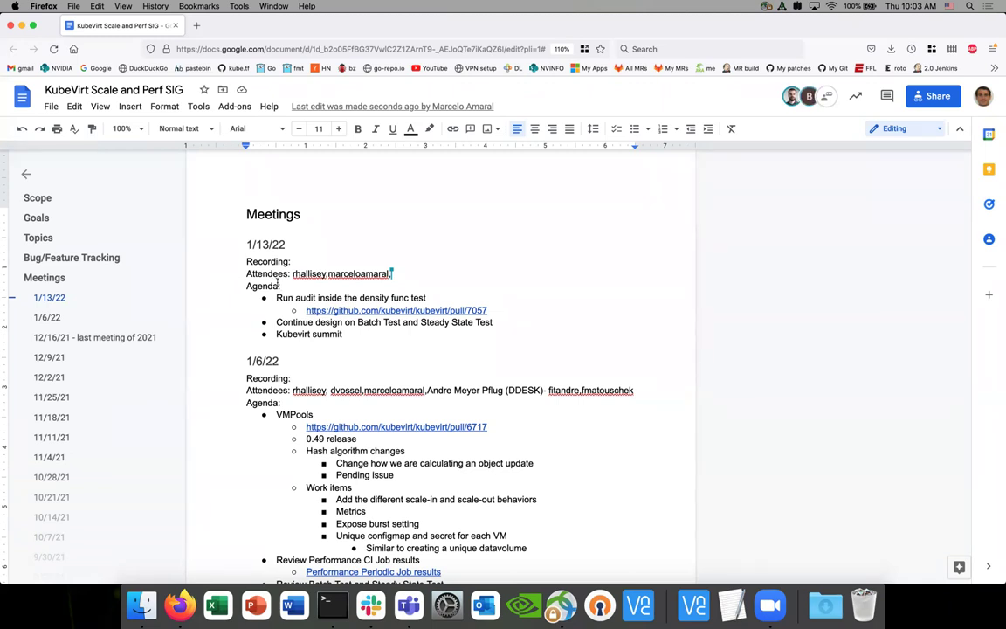
scroll(262, 283, "down", 2)
scroll(277, 282, "up", 2)
left_click(277, 282)
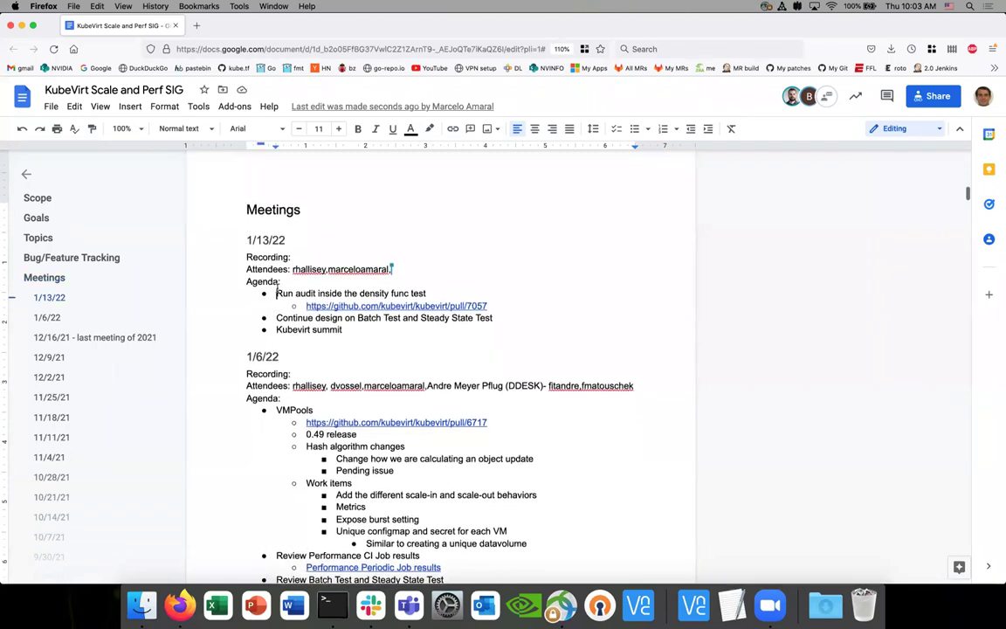
Open the kubevirt pull request 7057 link from the 1/13/22 agenda in a new tab and view it
right_click(342, 323)
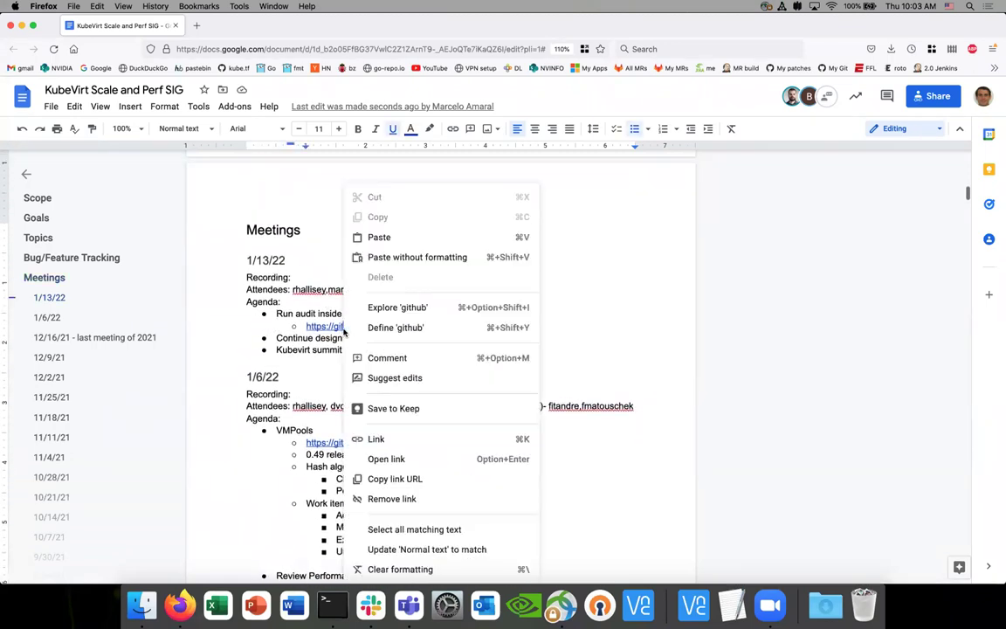
left_click(312, 338)
left_click(327, 325)
right_click(339, 343)
left_click(367, 348)
left_click(250, 27)
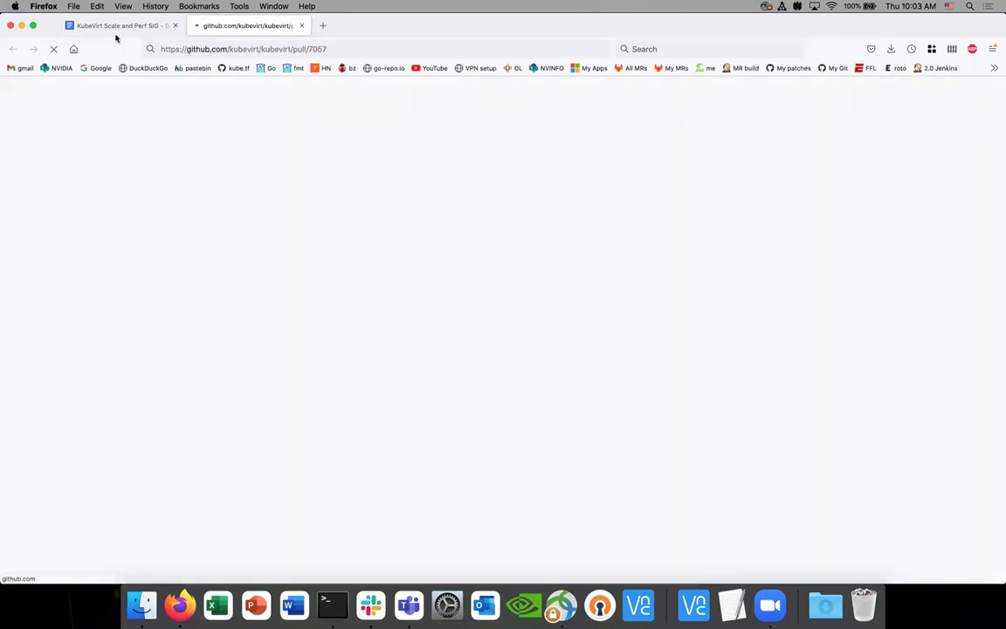
left_click(116, 26)
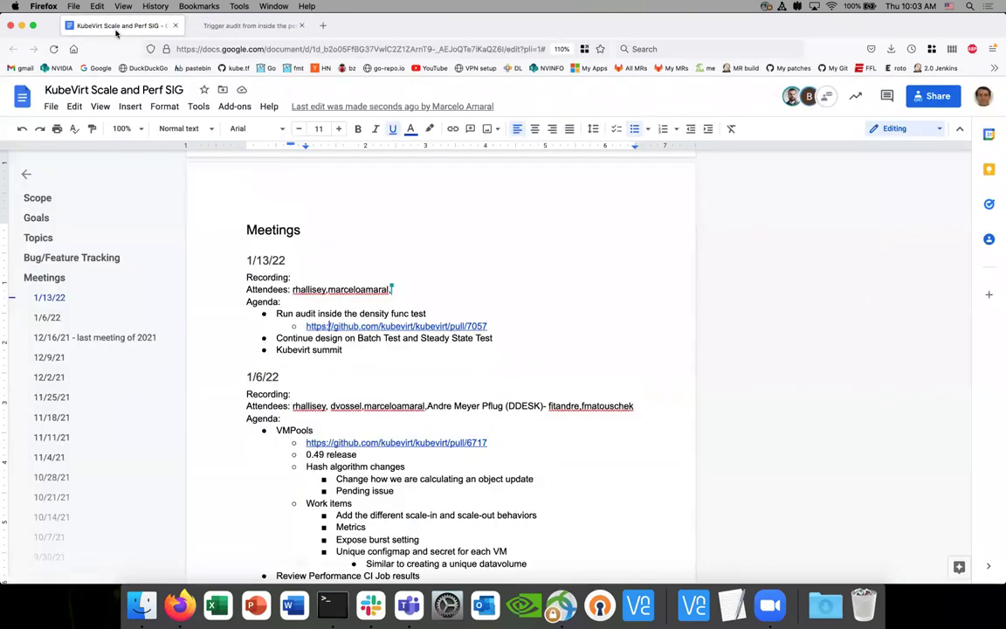
left_click(217, 32)
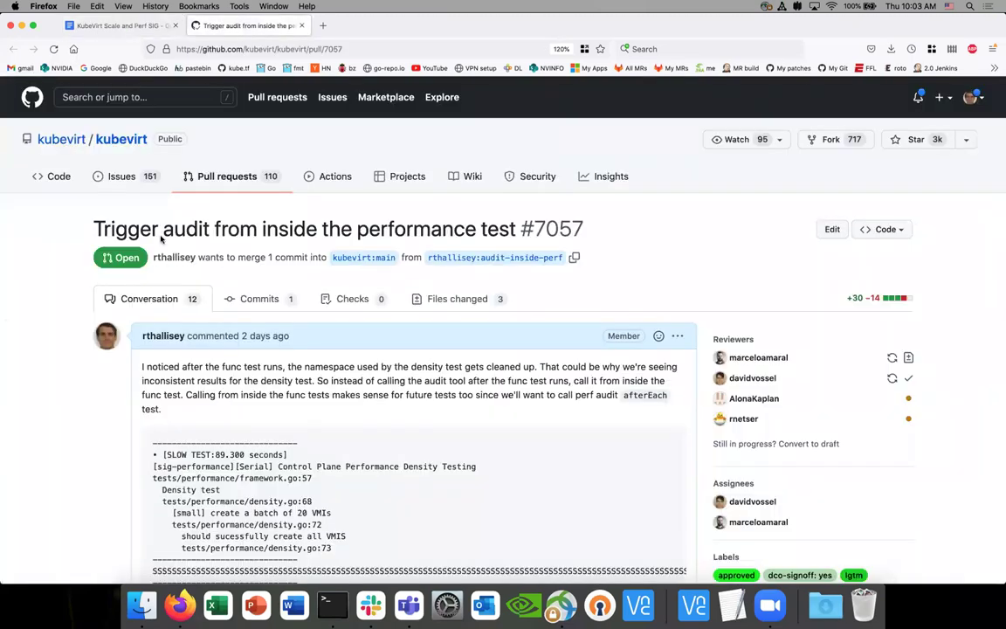
Examine the density test output in the pull request description and highlight CREATE-pods-count and its value in the local run results
scroll(39, 329, "down", 5)
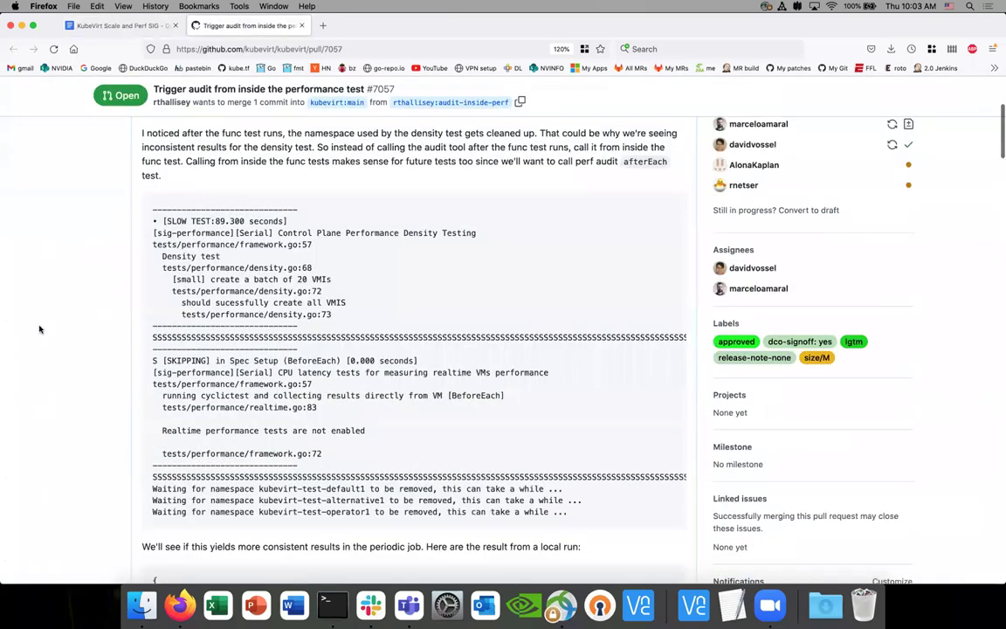
scroll(40, 329, "up", 2)
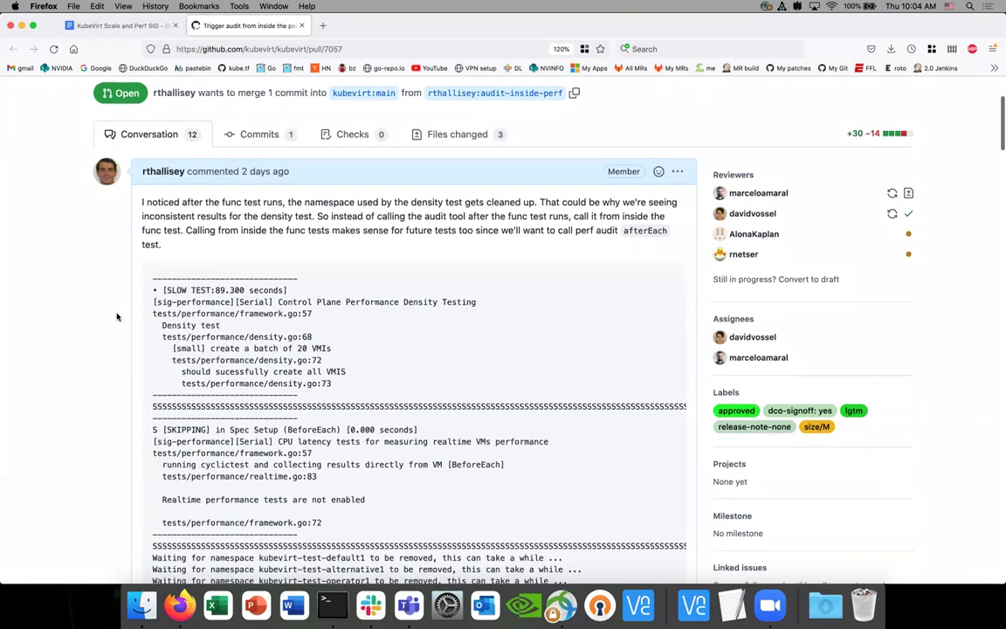
scroll(117, 314, "down", 5)
scroll(84, 294, "down", 1)
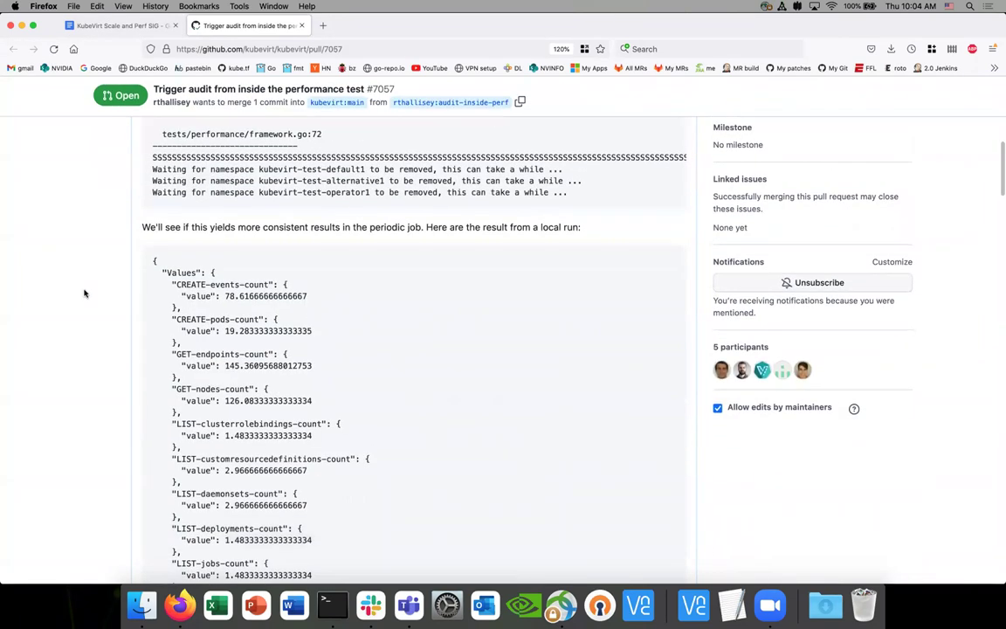
scroll(134, 289, "down", 1)
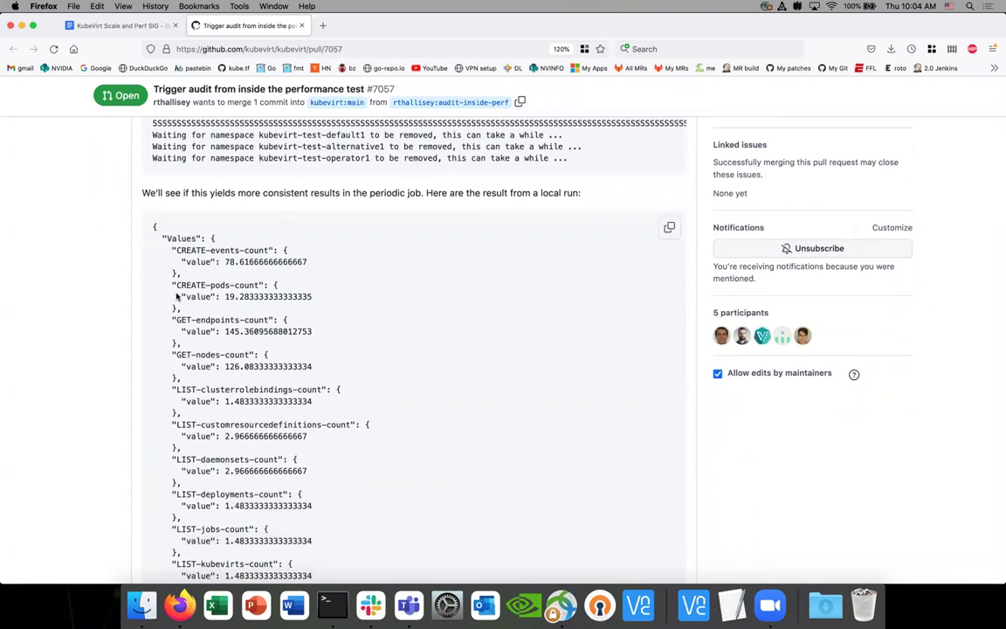
left_click_drag(176, 284, 266, 287)
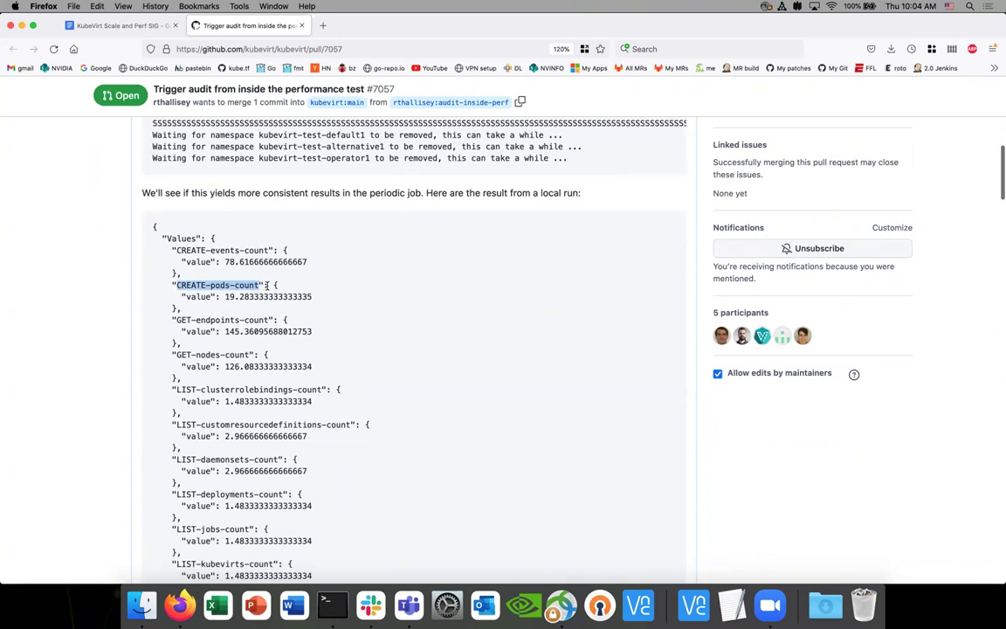
scroll(267, 285, "up", 3)
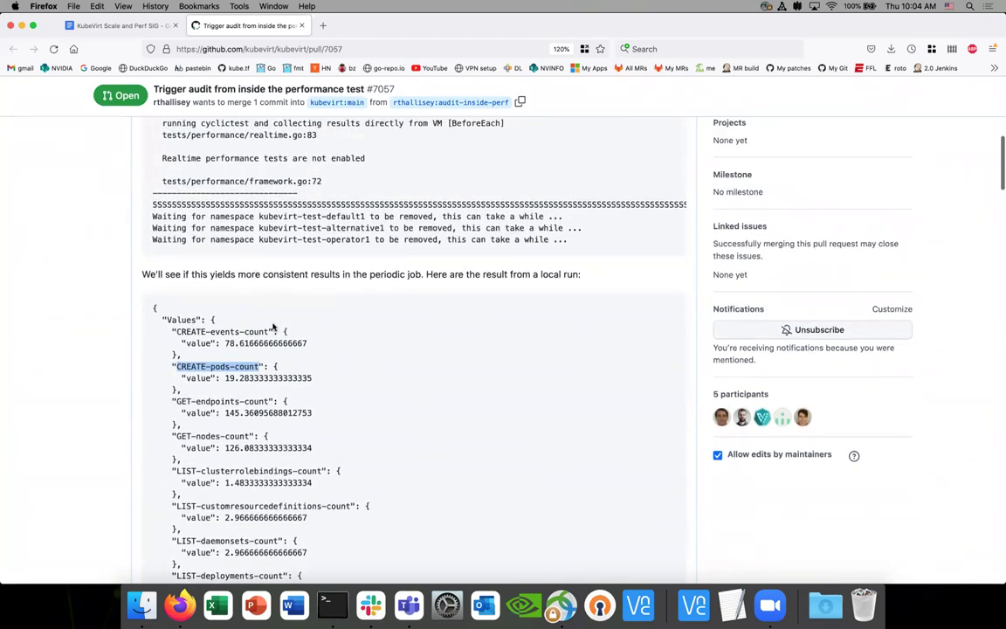
scroll(310, 355, "up", 10)
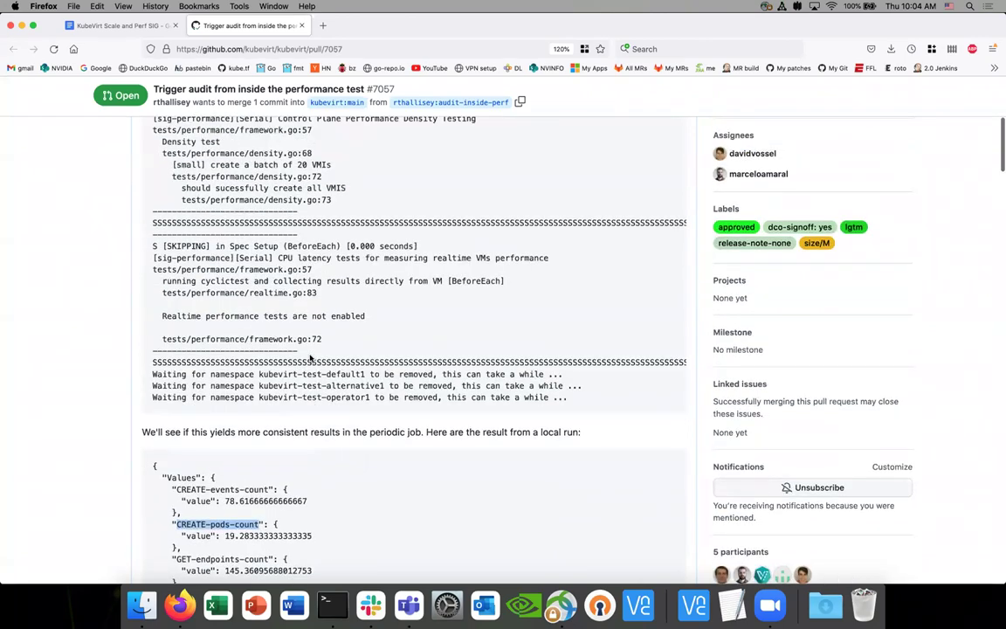
scroll(310, 358, "down", 10)
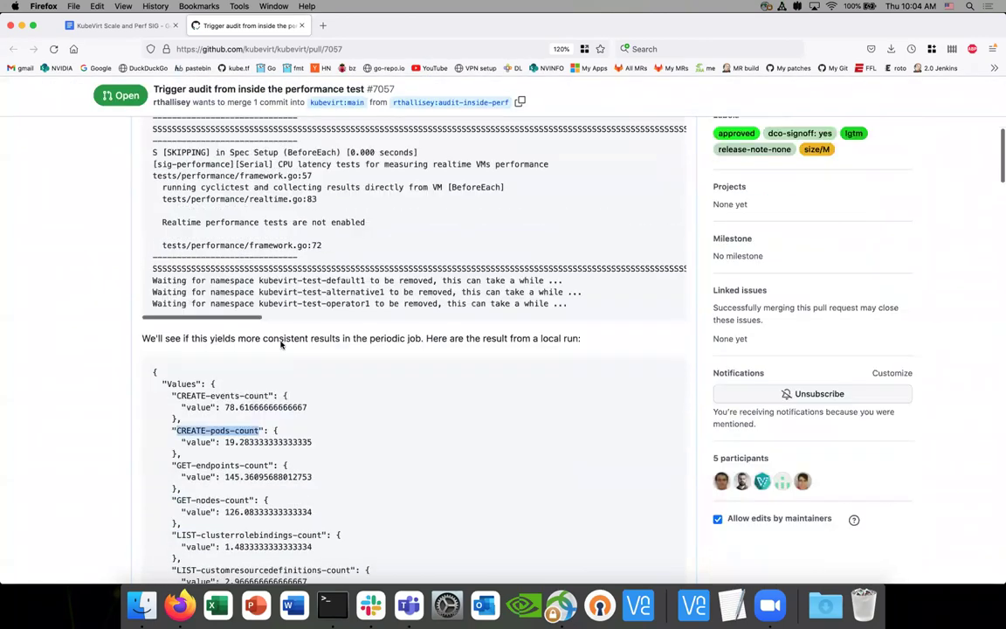
left_click_drag(313, 333, 224, 334)
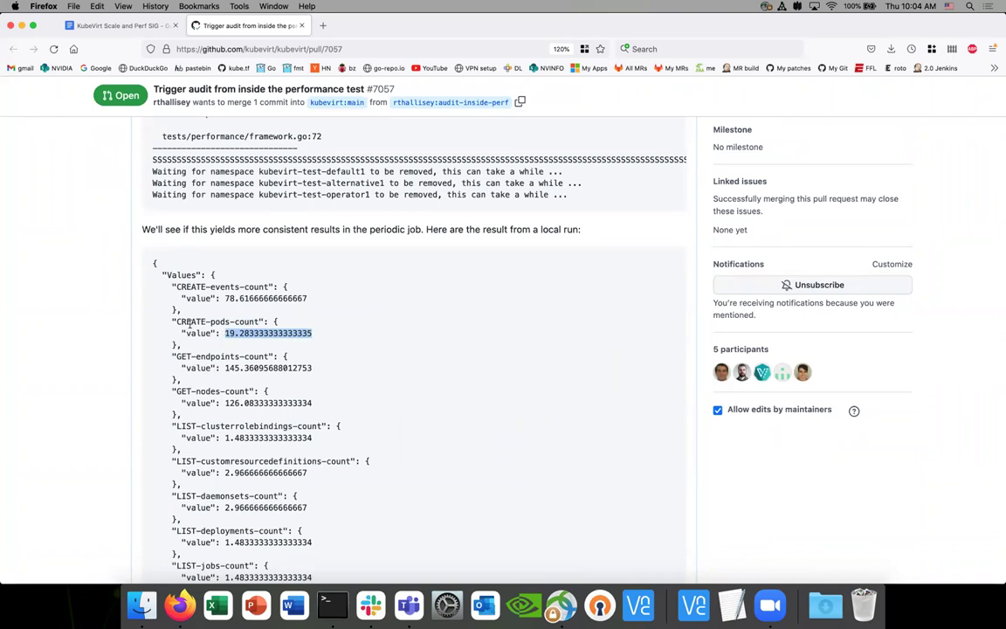
scroll(179, 321, "down", 3)
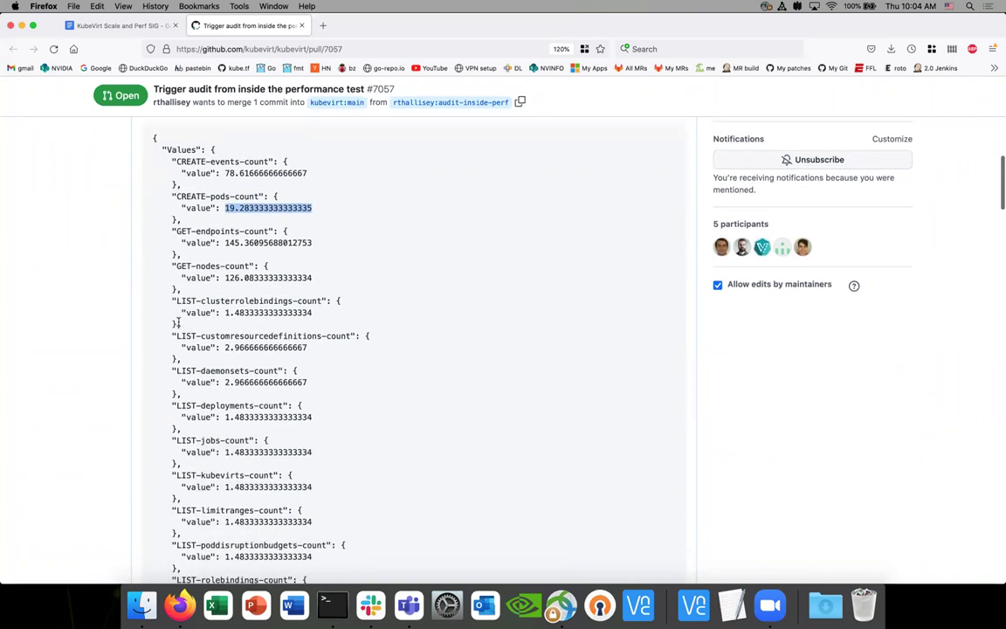
scroll(179, 321, "up", 8)
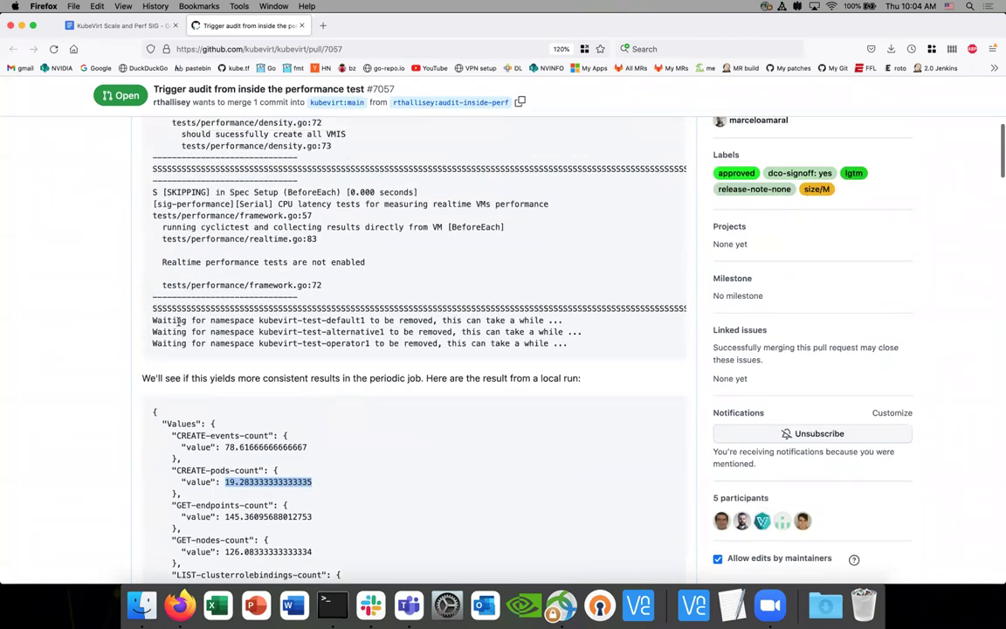
Read the pull request description from its opening explanation through the local run's vmiCreationToRunningSeconds values
scroll(54, 353, "up", 6)
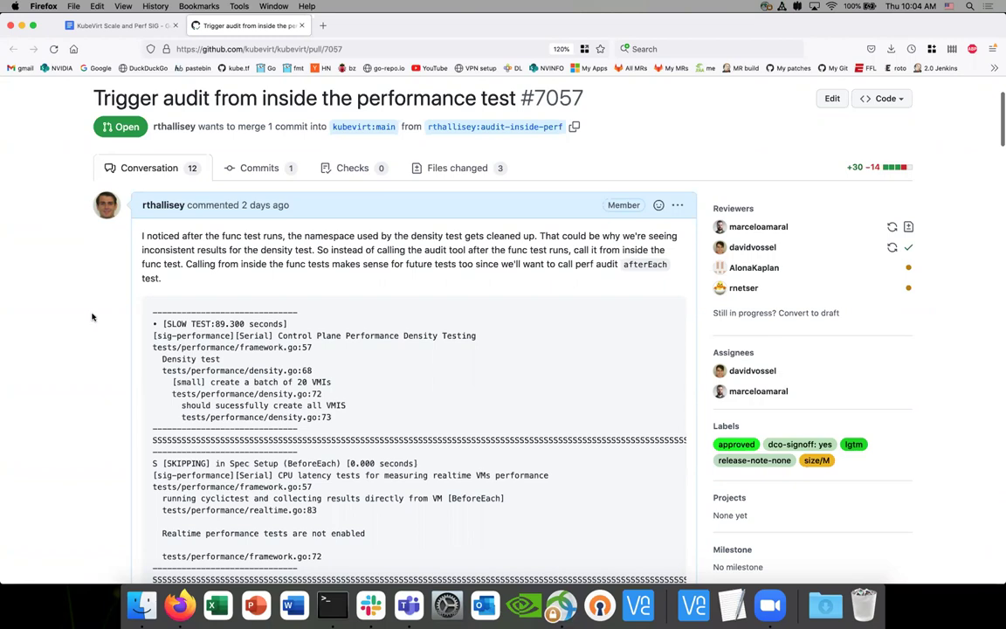
scroll(136, 280, "down", 1)
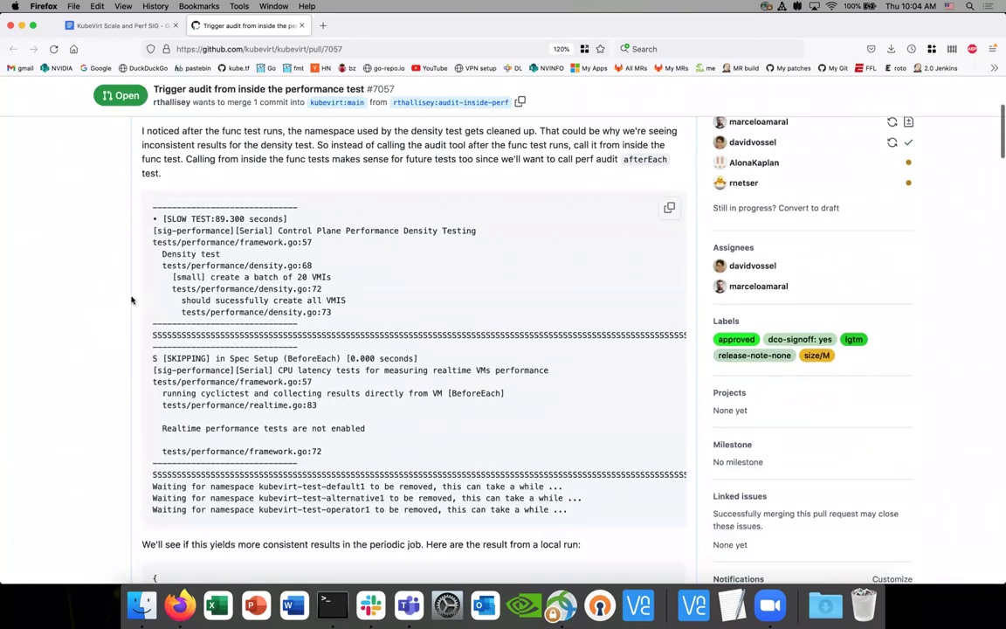
scroll(129, 297, "down", 5)
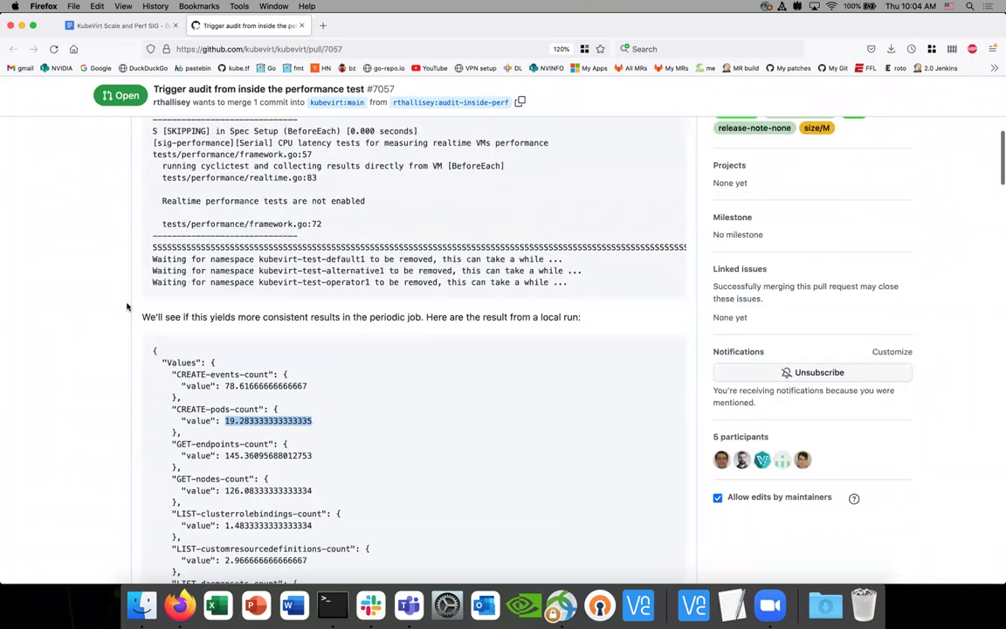
scroll(129, 304, "down", 3)
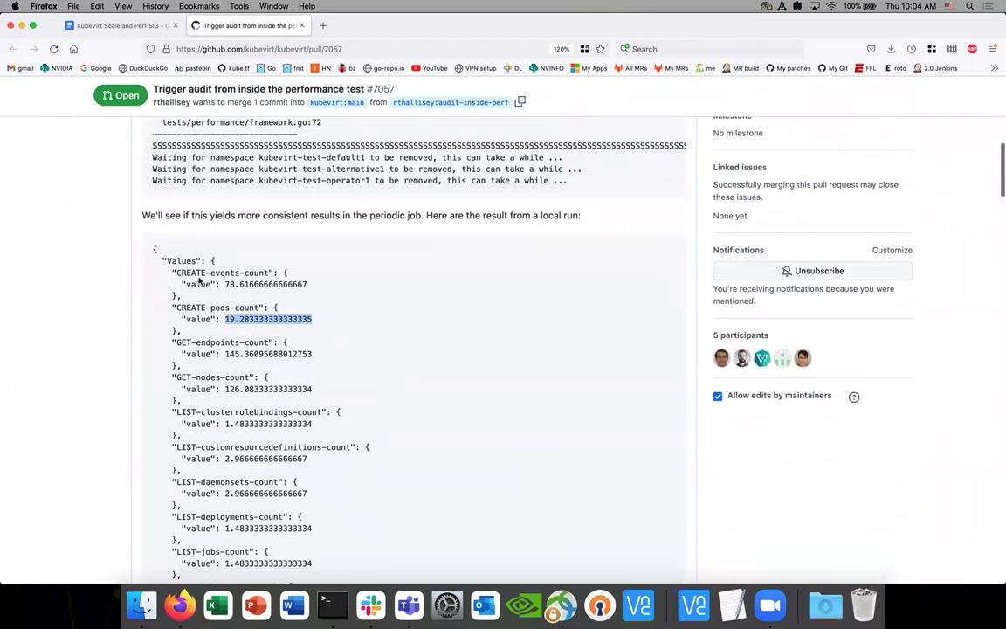
scroll(262, 275, "down", 1)
scroll(275, 286, "down", 6)
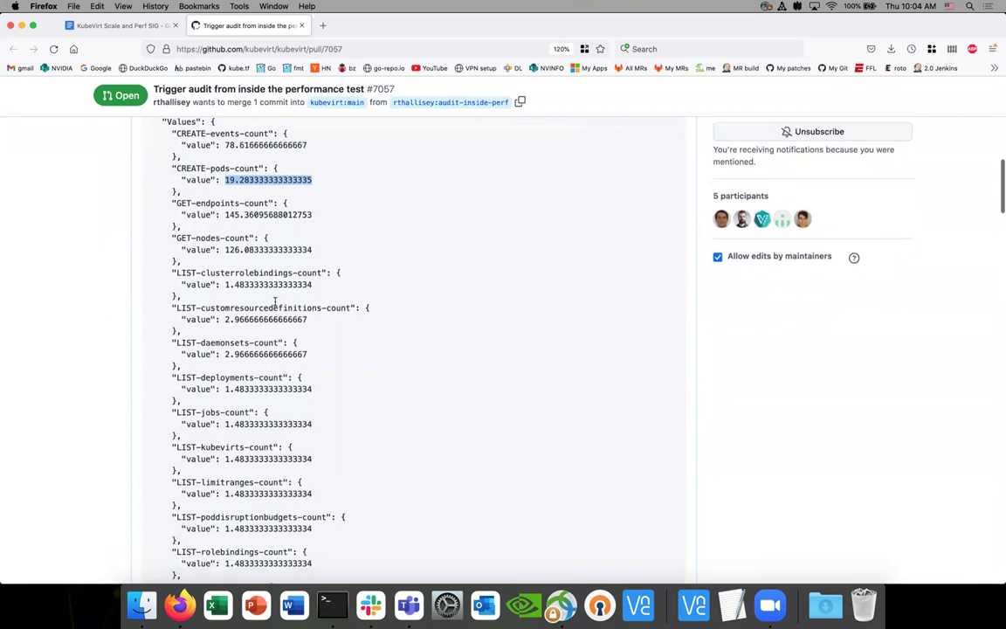
scroll(275, 304, "down", 9)
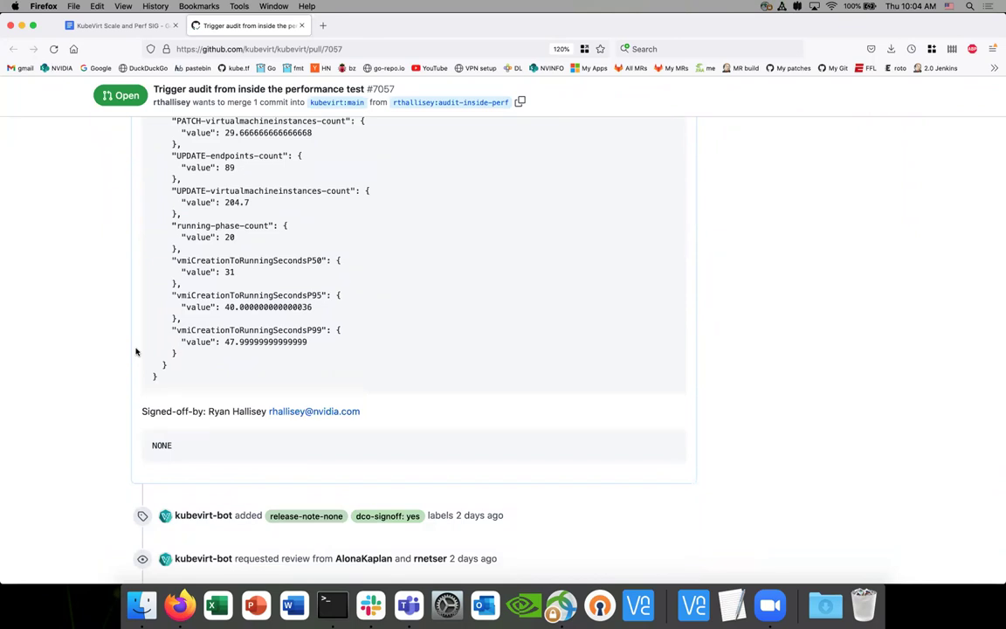
scroll(136, 351, "up", 2)
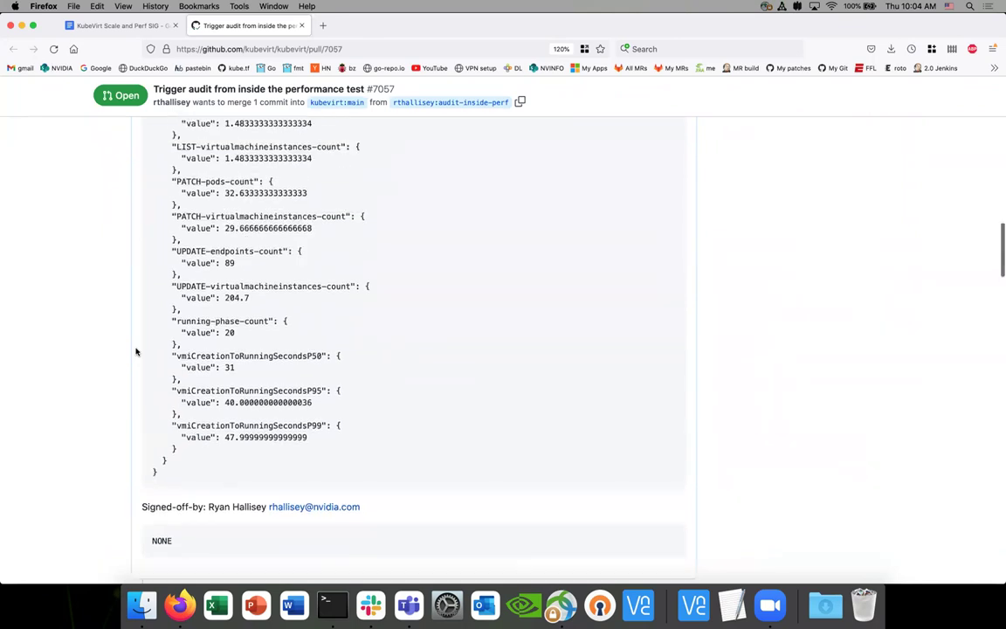
scroll(137, 351, "up", 2)
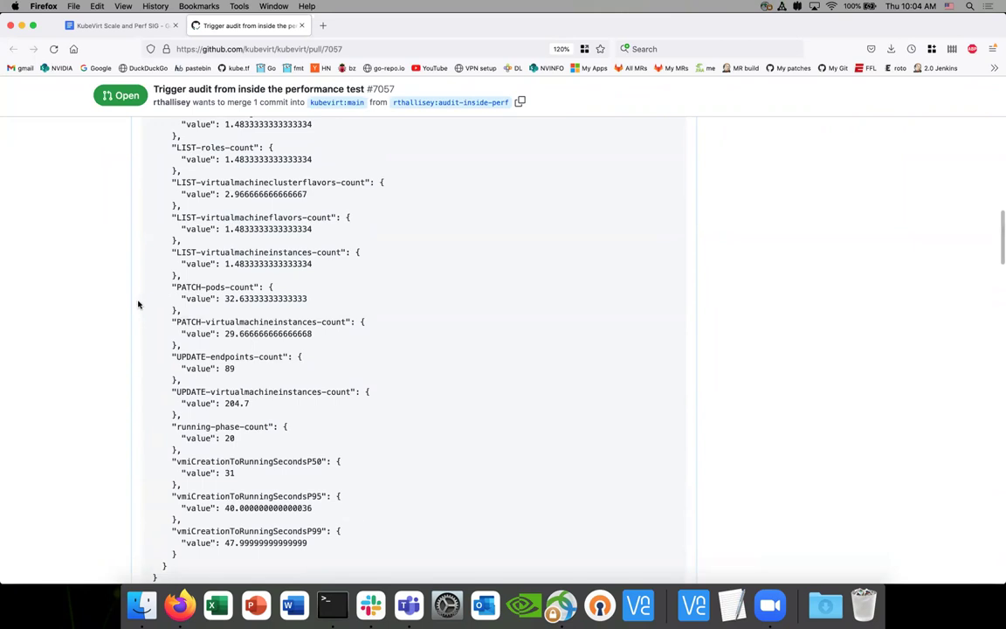
Look over the comments below the pull request description and return to the CREATE counts in the local run results
scroll(138, 304, "down", 3)
scroll(138, 304, "down", 3)
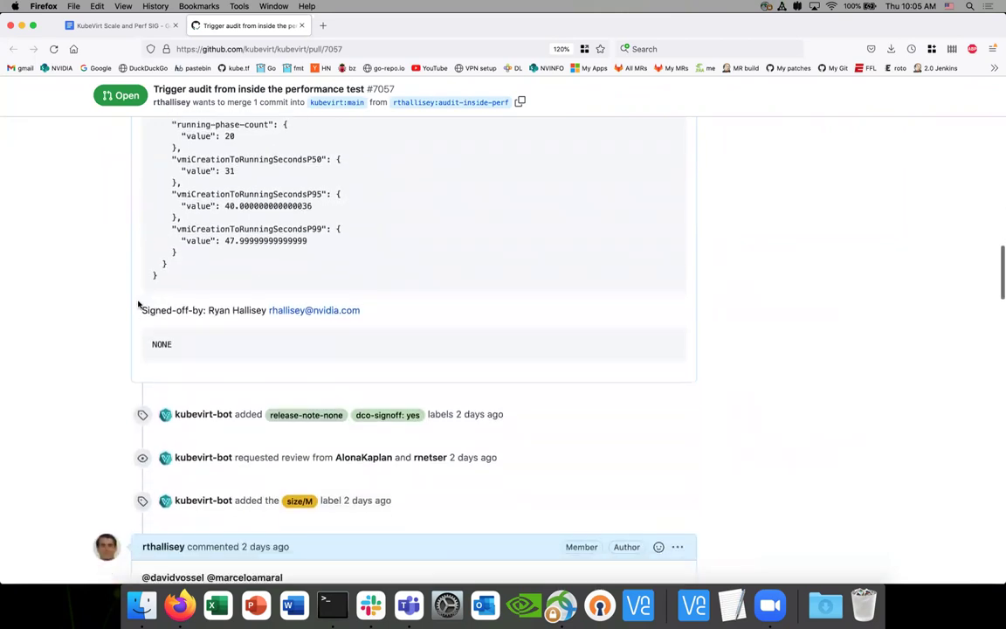
scroll(106, 304, "down", 5)
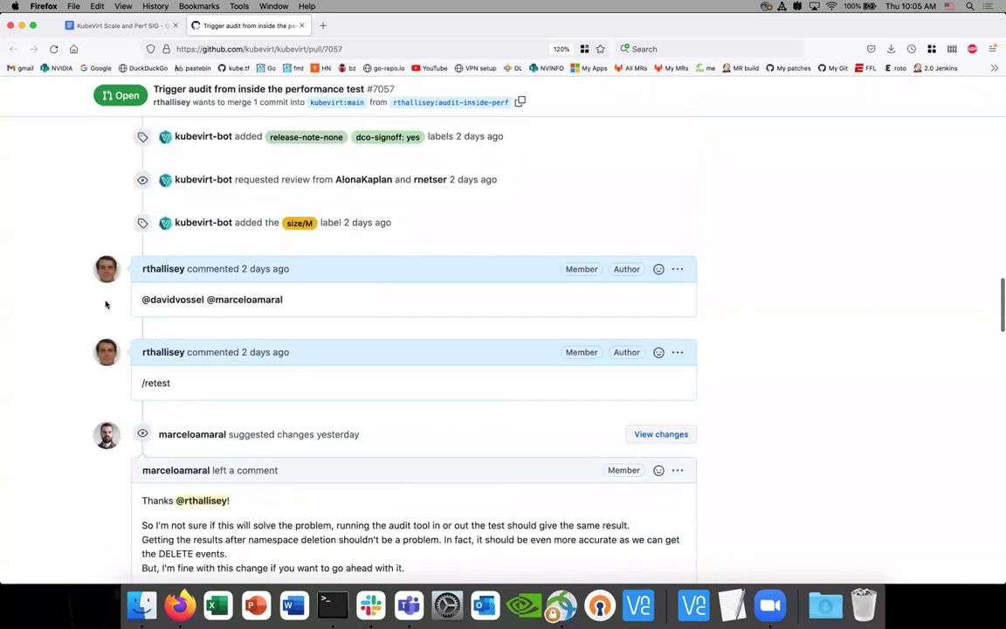
scroll(107, 253, "up", 15)
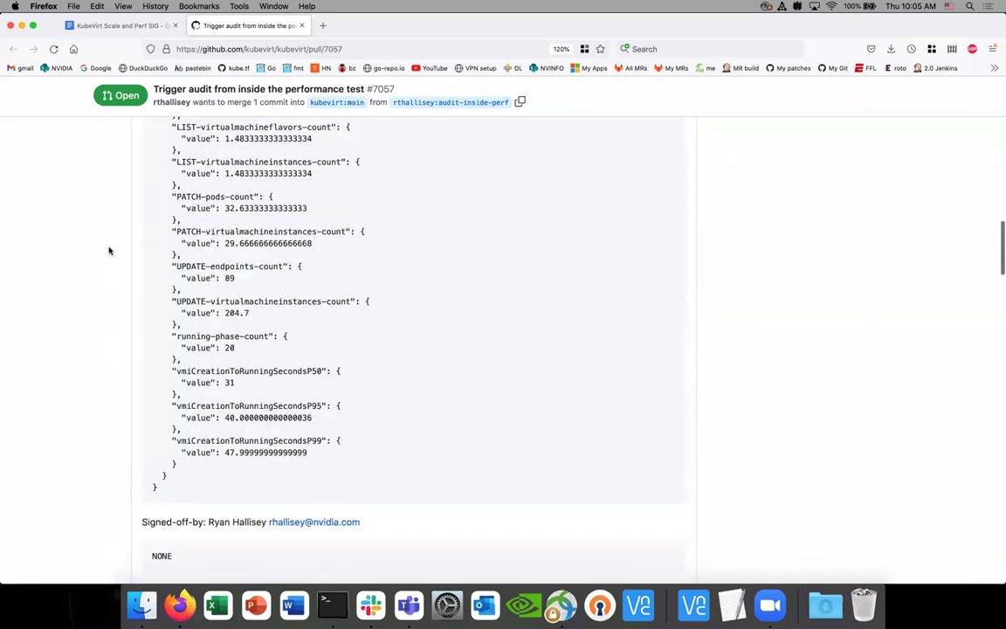
scroll(109, 251, "up", 5)
scroll(96, 288, "down", 3)
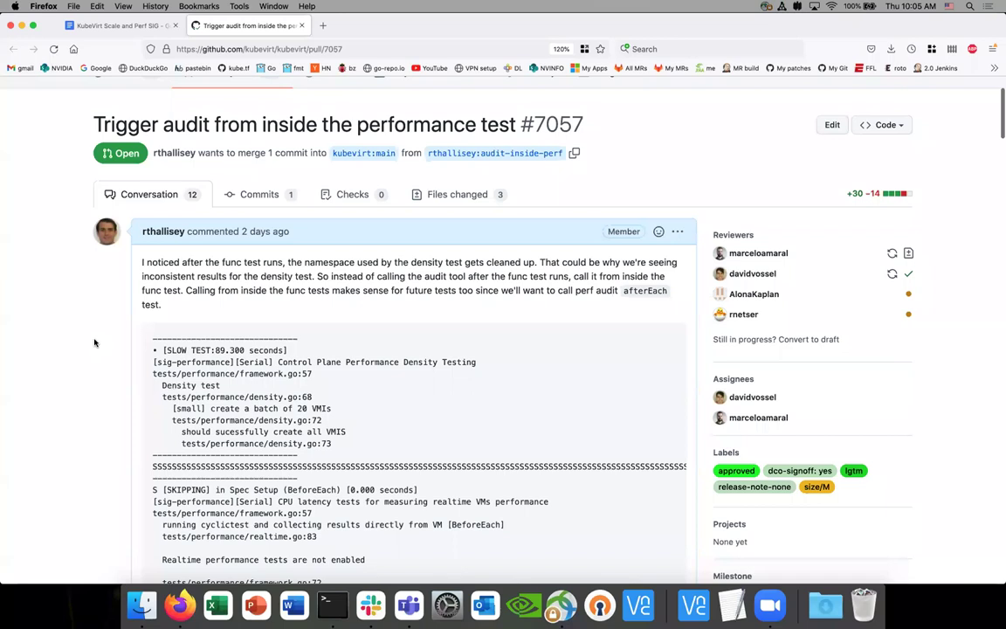
scroll(94, 342, "down", 1)
scroll(94, 342, "down", 15)
scroll(94, 342, "up", 5)
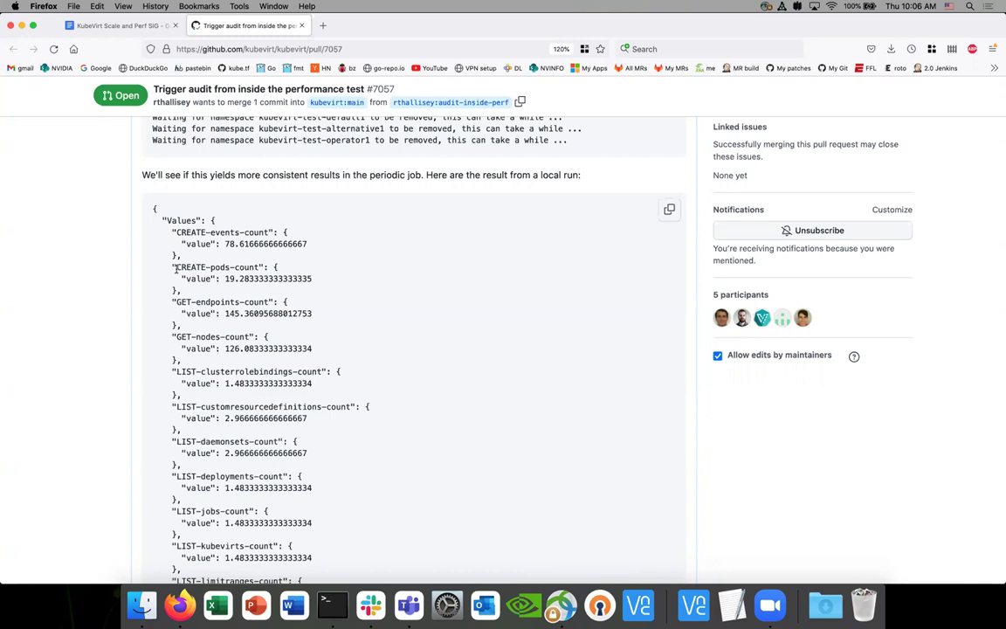
scroll(177, 272, "down", 1)
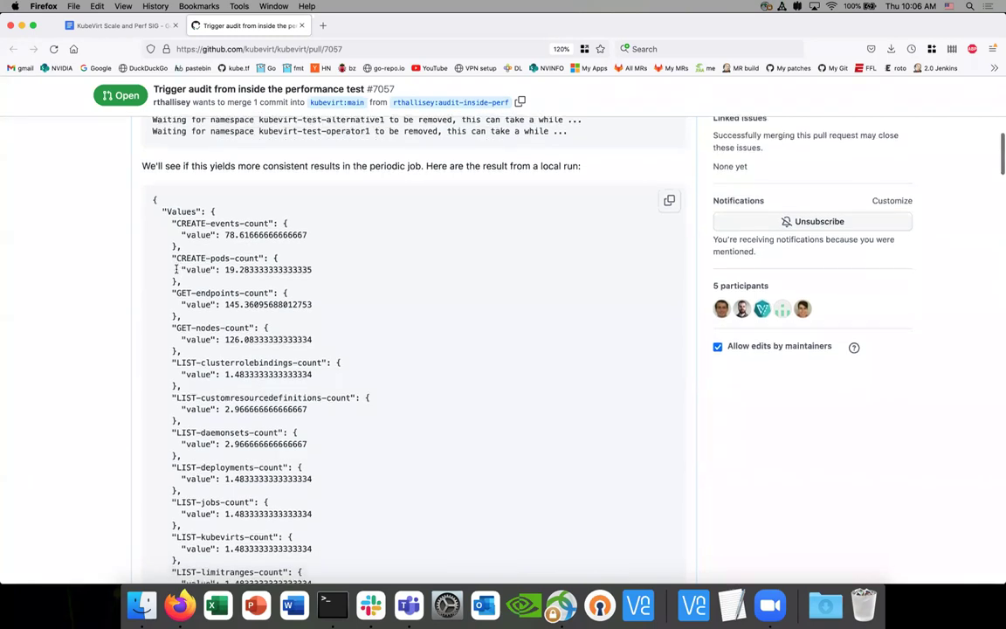
Examine the CREATE-events-count and CREATE-pods-count entries in the pull request's local run results
scroll(180, 274, "up", 1)
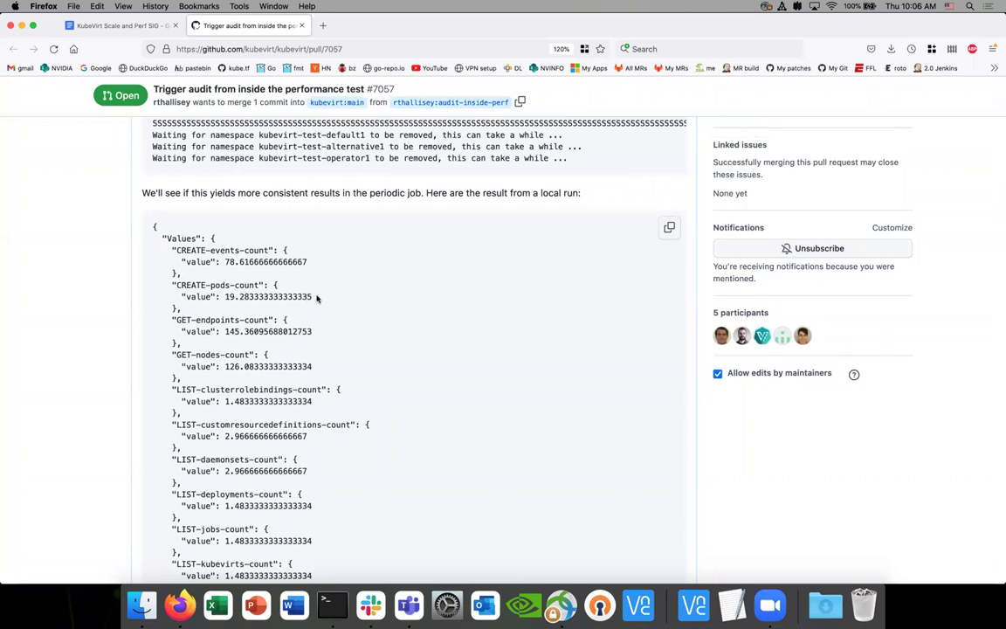
scroll(318, 298, "down", 1)
scroll(317, 298, "down", 1)
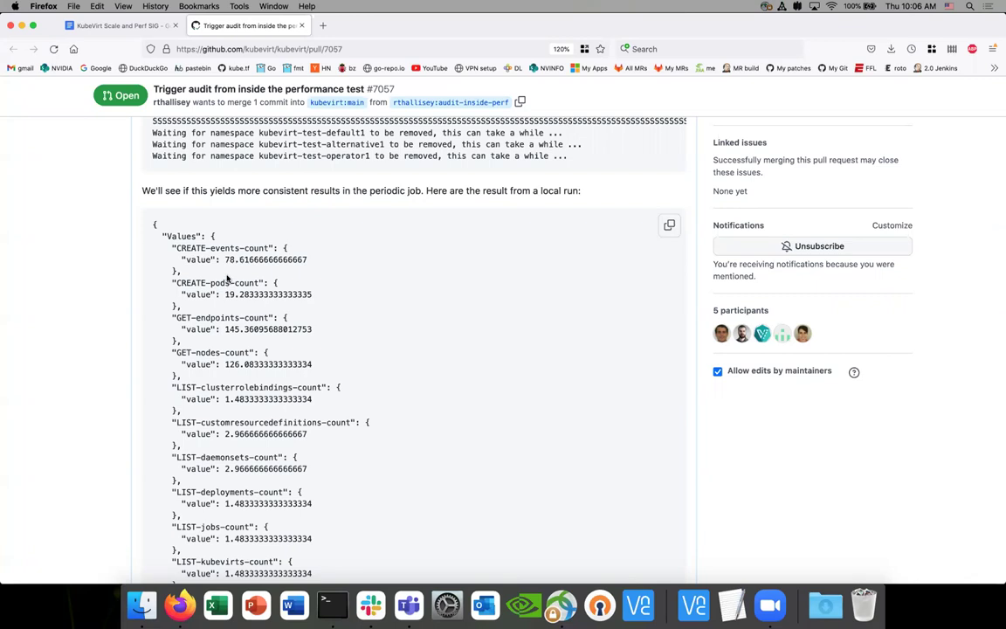
scroll(227, 278, "down", 1)
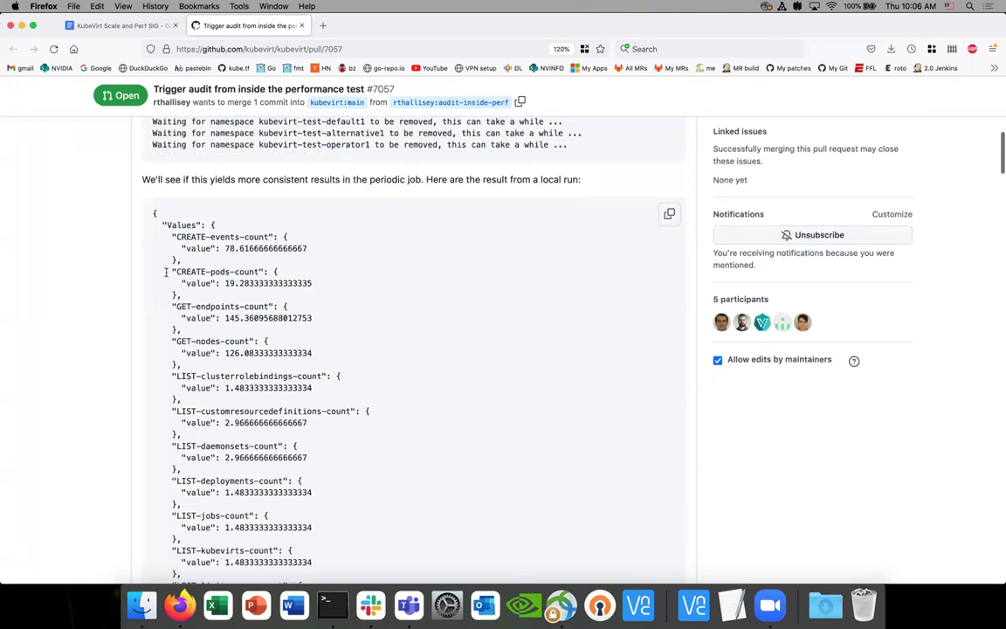
scroll(166, 272, "down", 1)
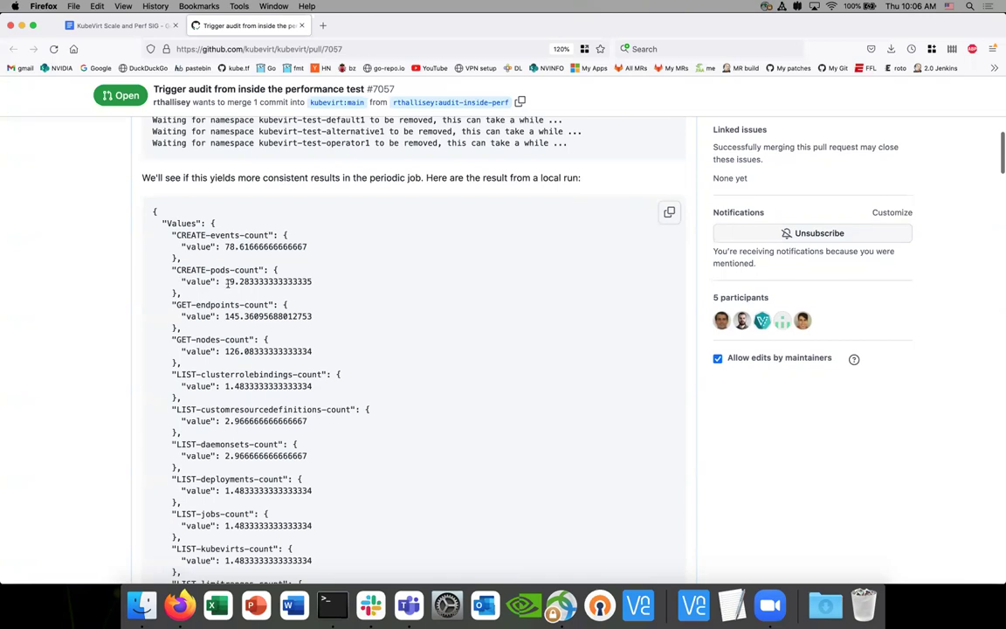
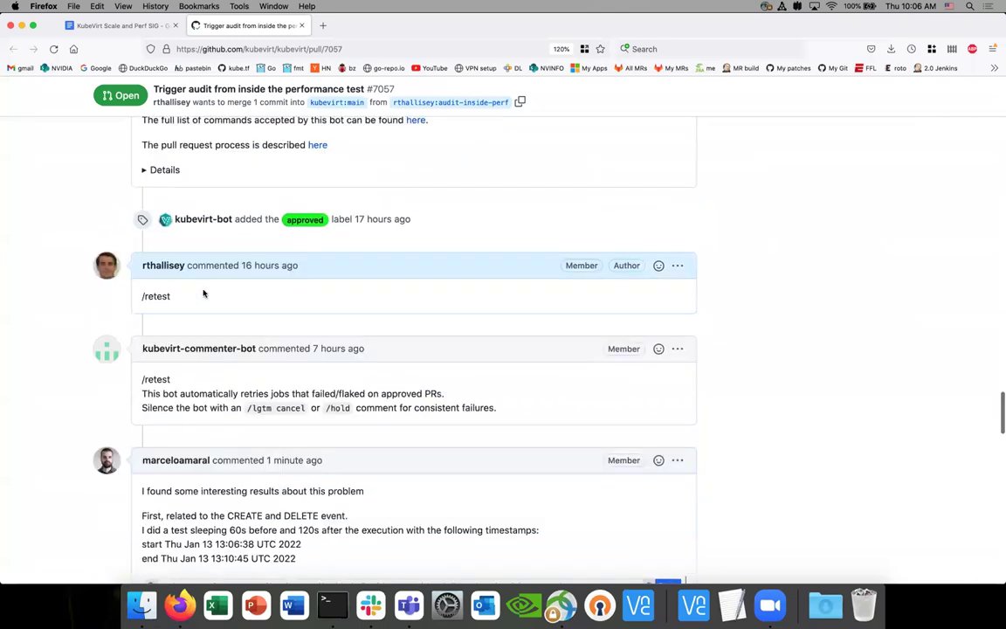
Find the newest comment about the CREATE and DELETE events and examine its test timestamps and first graph
scroll(203, 294, "up", 5)
scroll(203, 293, "up", 6)
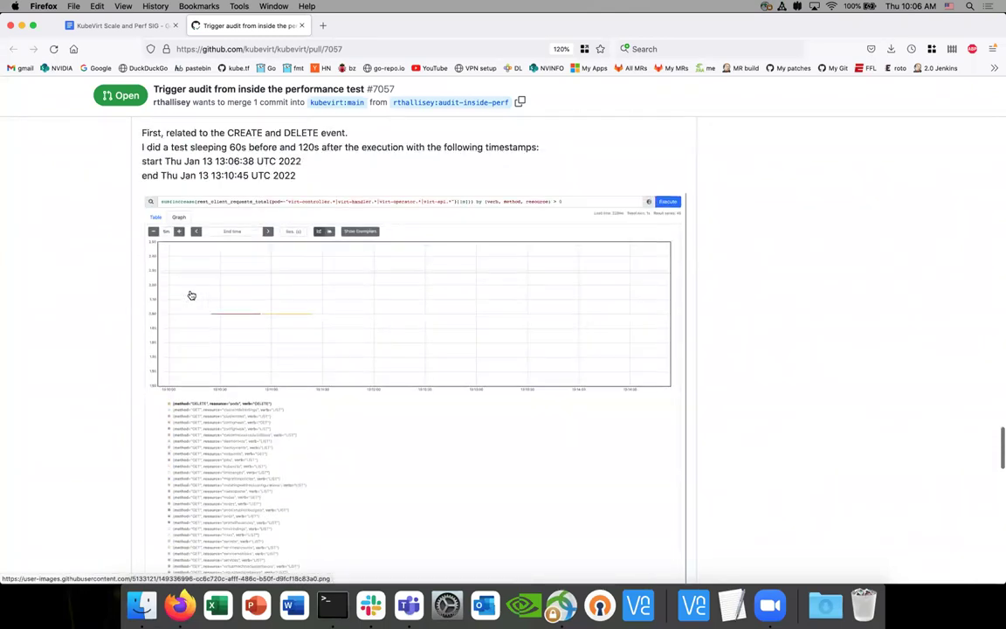
scroll(133, 213, "up", 2)
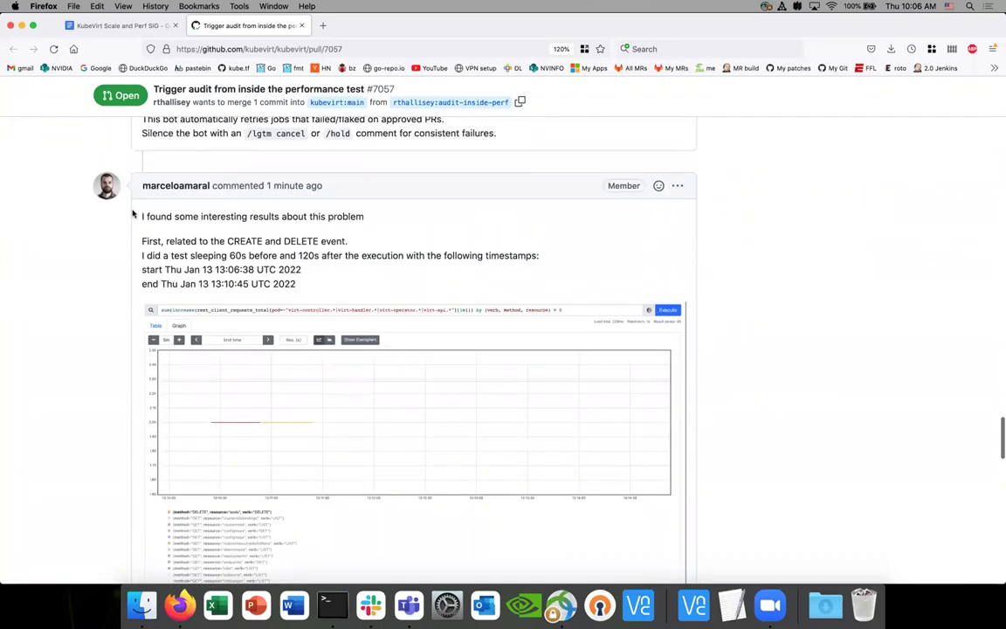
scroll(121, 249, "up", 2)
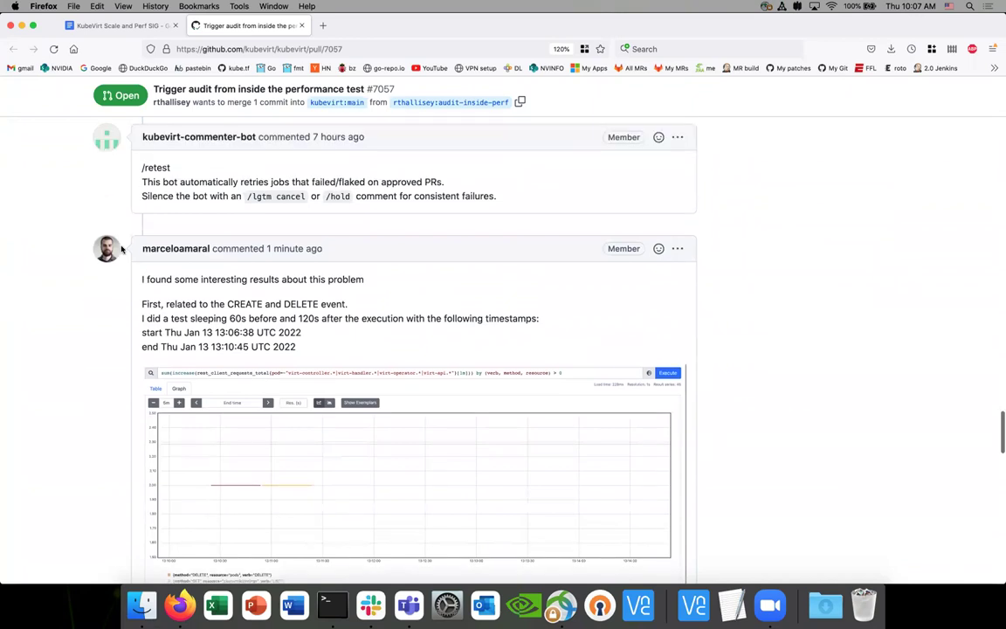
scroll(111, 293, "down", 2)
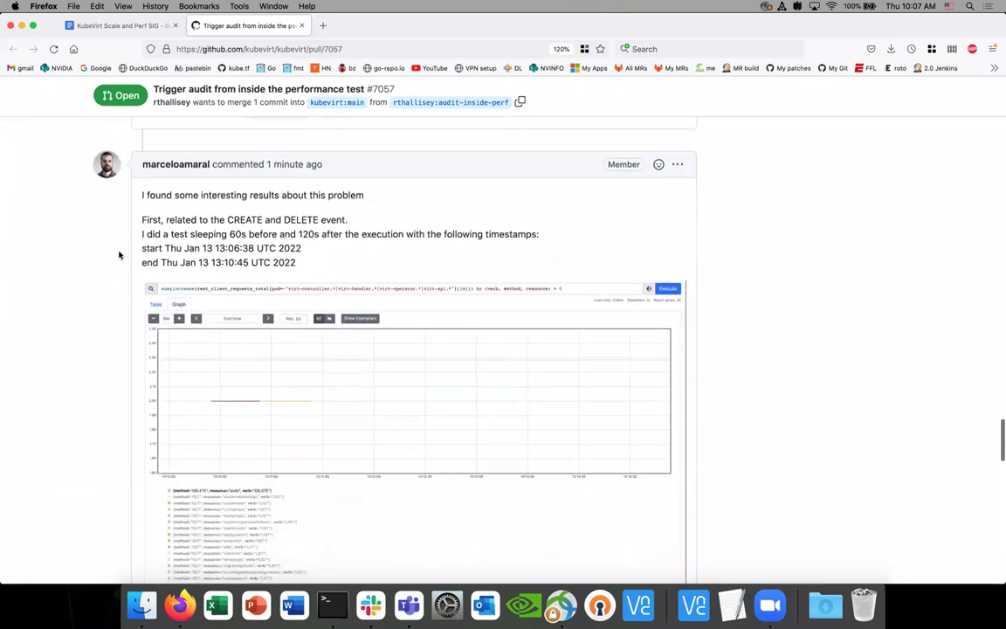
scroll(119, 255, "down", 1)
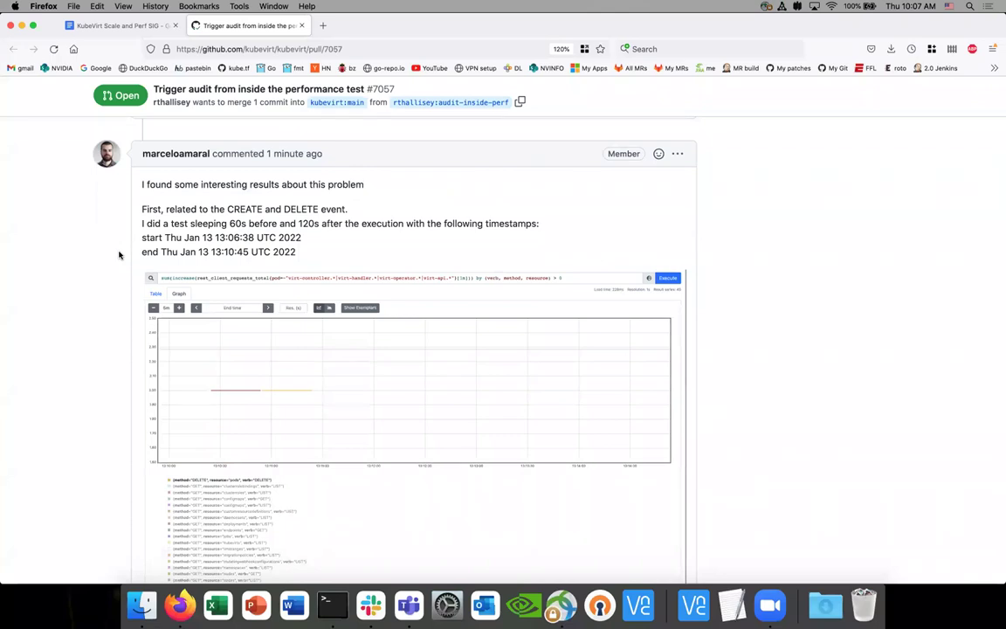
scroll(120, 255, "down", 1)
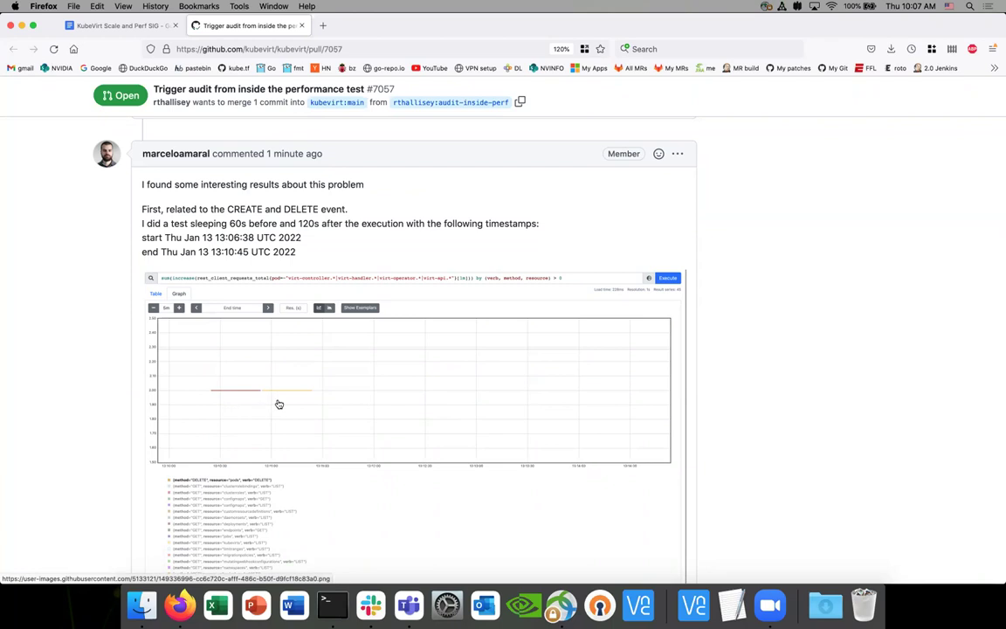
scroll(114, 408, "down", 2)
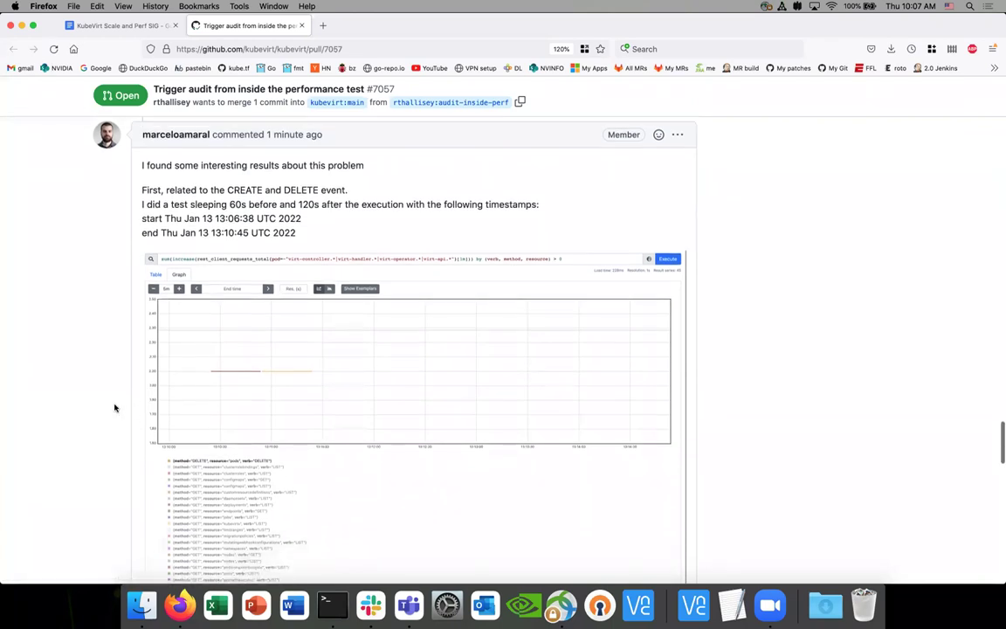
scroll(114, 408, "down", 1)
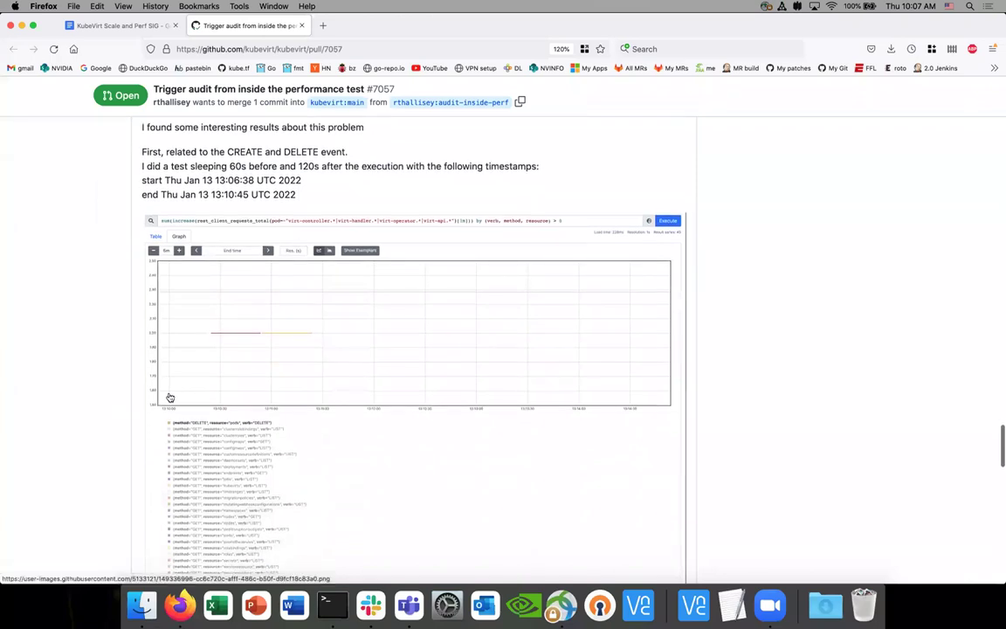
scroll(171, 397, "down", 2)
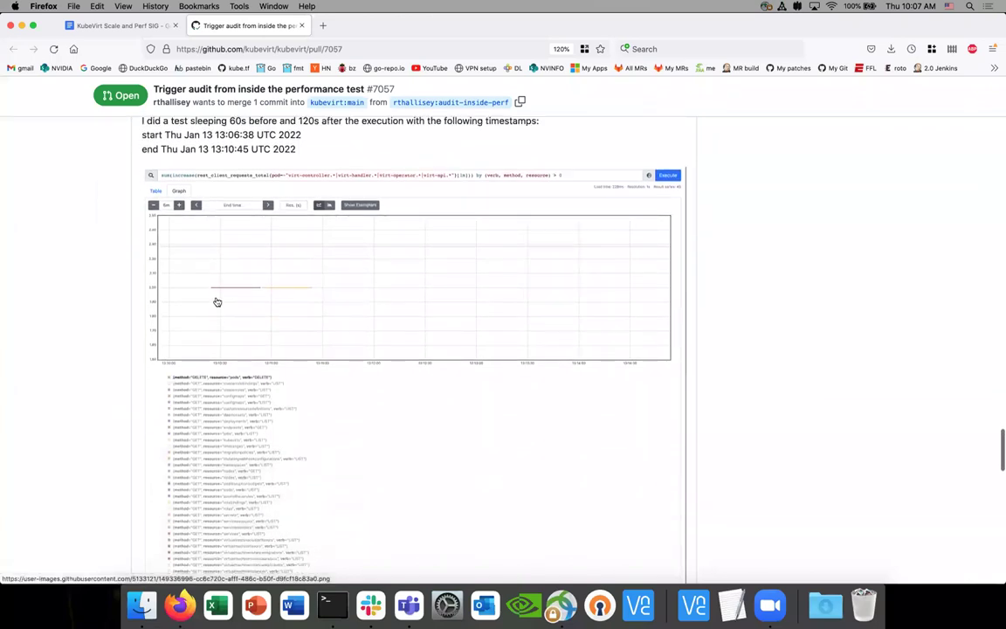
scroll(218, 302, "up", 2)
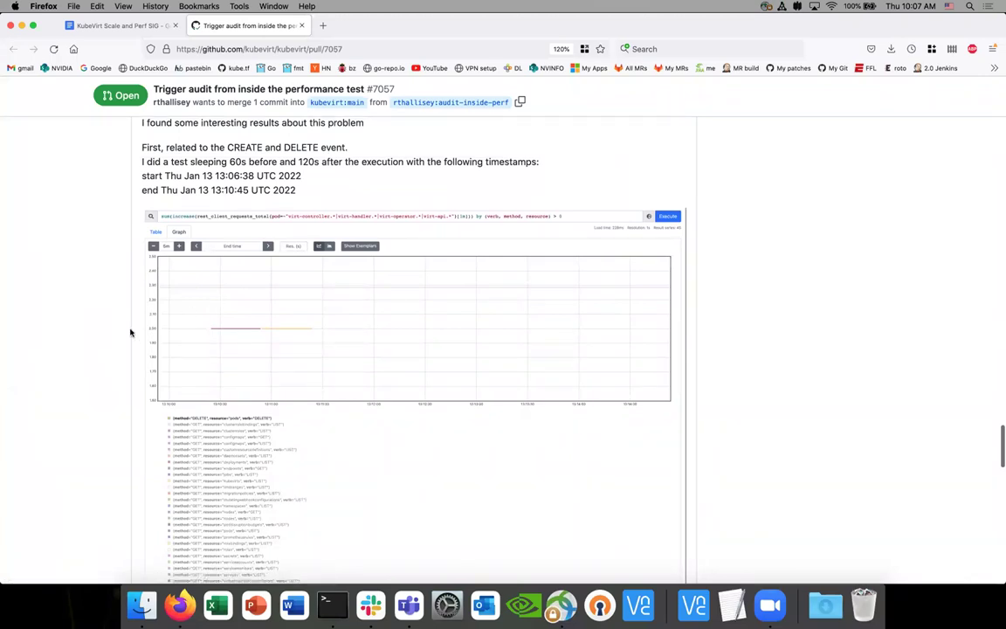
Skim further through the newest comment and return to its opening text and first request graph
scroll(130, 332, "down", 1)
scroll(130, 332, "down", 10)
scroll(130, 331, "down", 5)
scroll(130, 332, "up", 15)
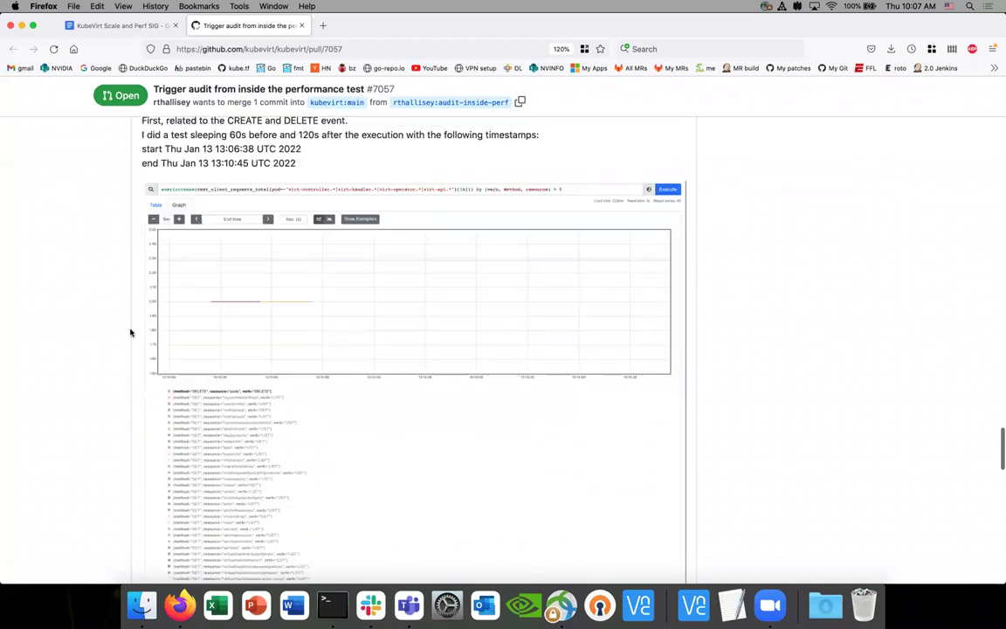
scroll(130, 332, "up", 5)
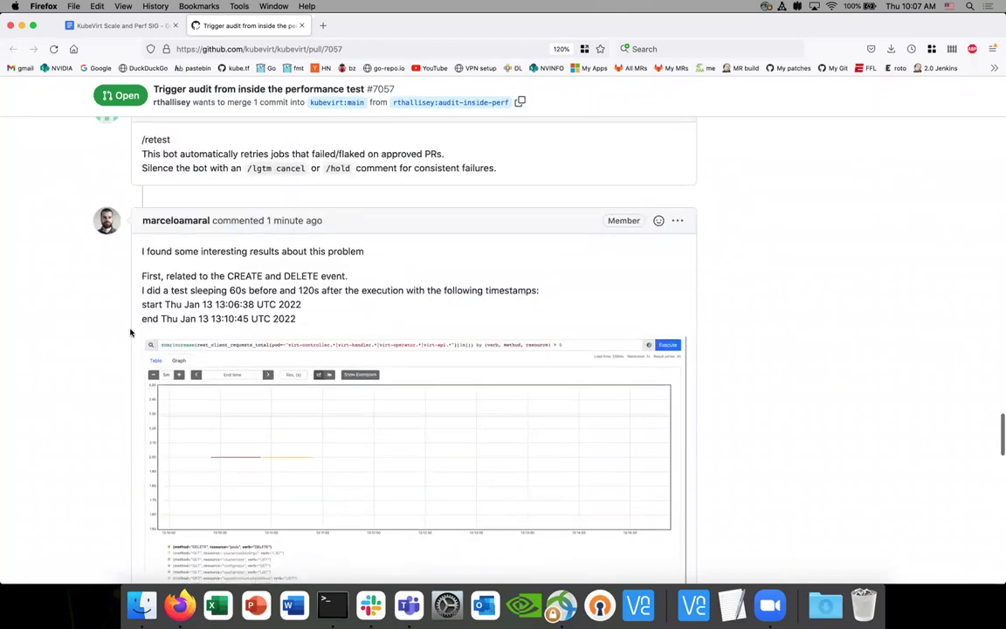
scroll(130, 331, "down", 1)
scroll(130, 331, "down", 3)
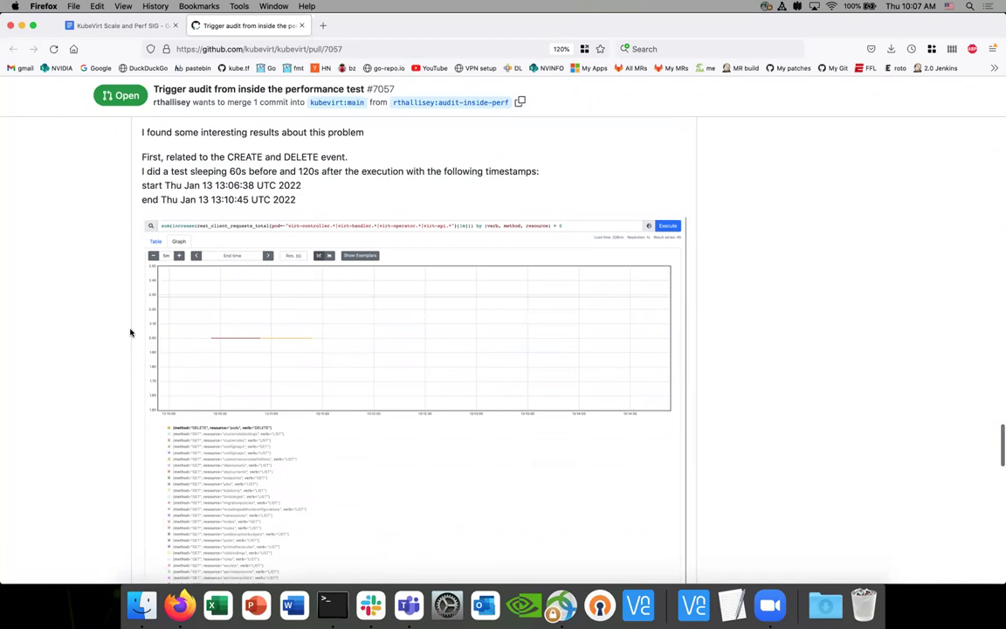
scroll(130, 331, "up", 2)
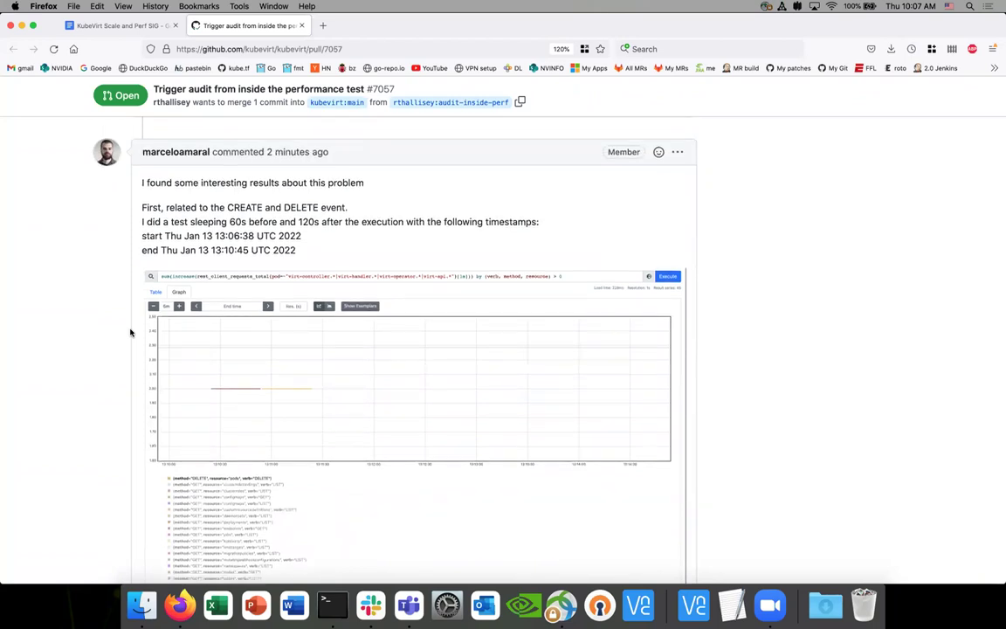
scroll(131, 332, "down", 1)
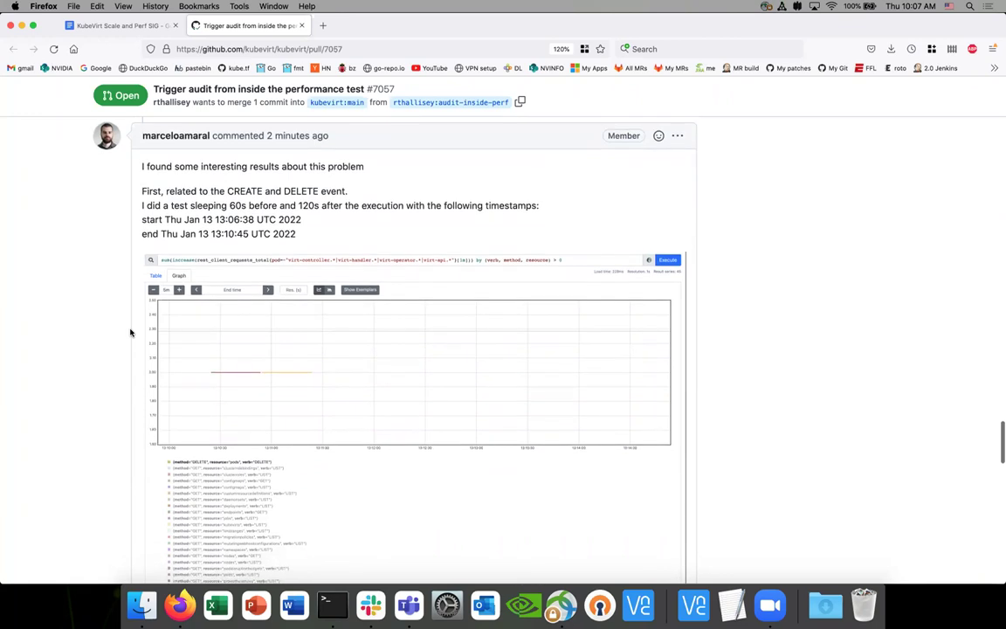
Read the comment's explanation of the DELETE and CREATE event timing and view the graph for the run after kubevirt installation
scroll(130, 332, "down", 10)
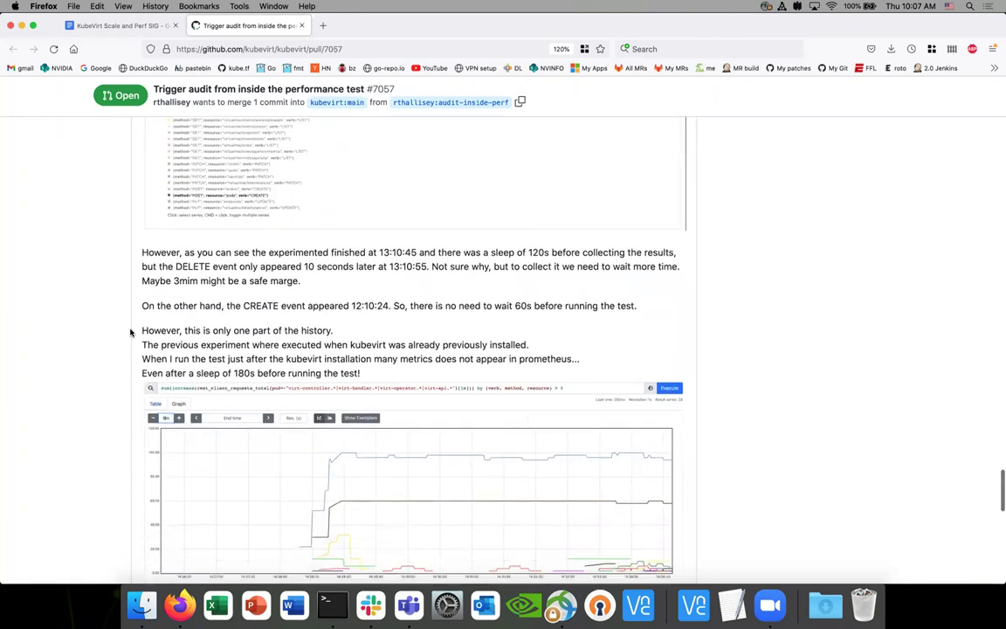
scroll(131, 332, "down", 2)
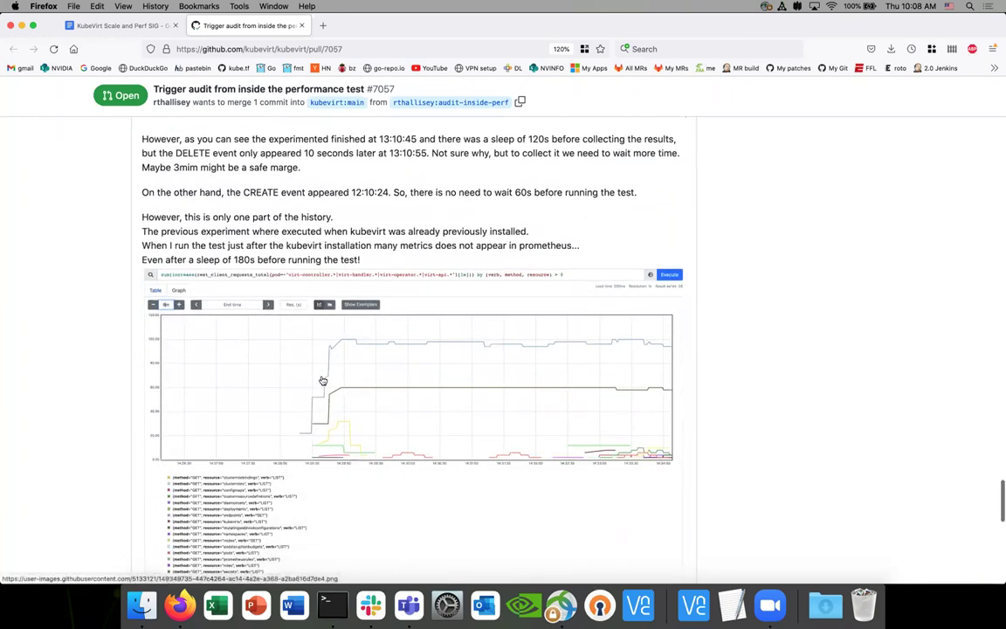
scroll(324, 380, "down", 1)
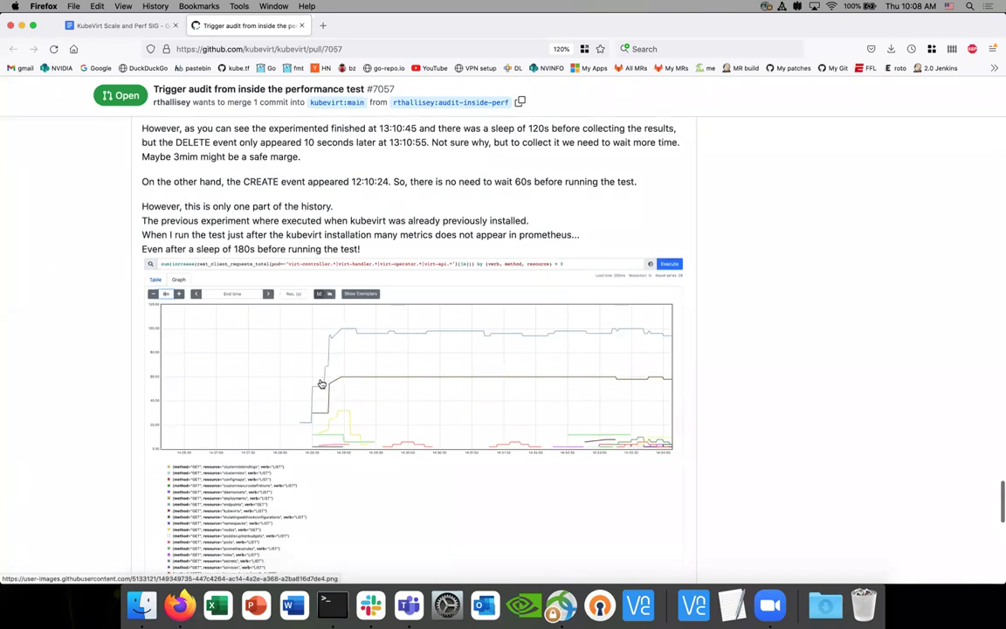
Go back to the comment's first graph and examine the two plotted lines against the time axis
scroll(321, 381, "up", 10)
scroll(321, 381, "down", 2)
scroll(320, 382, "down", 2)
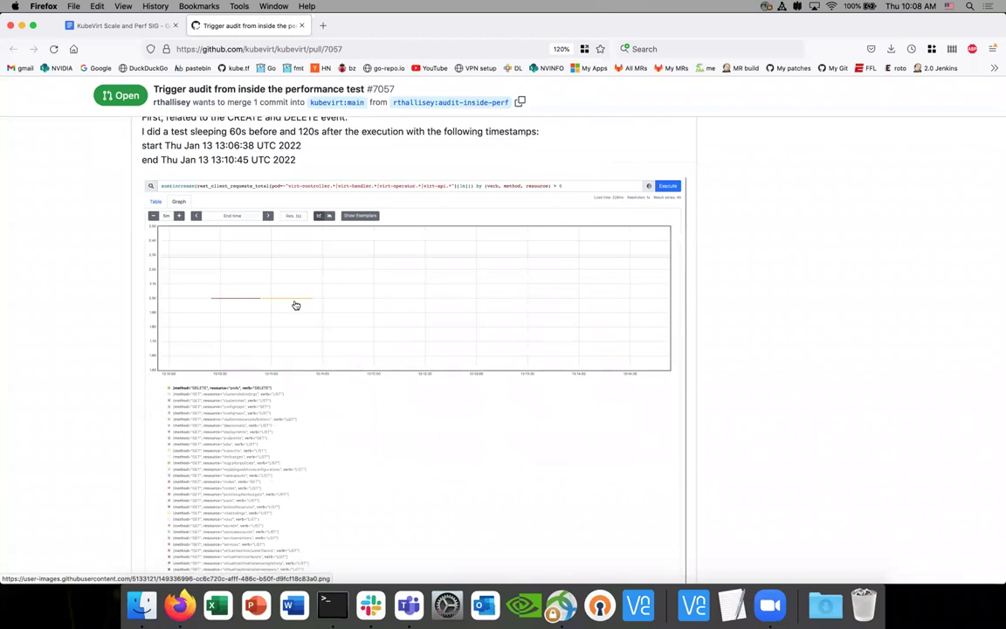
scroll(296, 306, "up", 1)
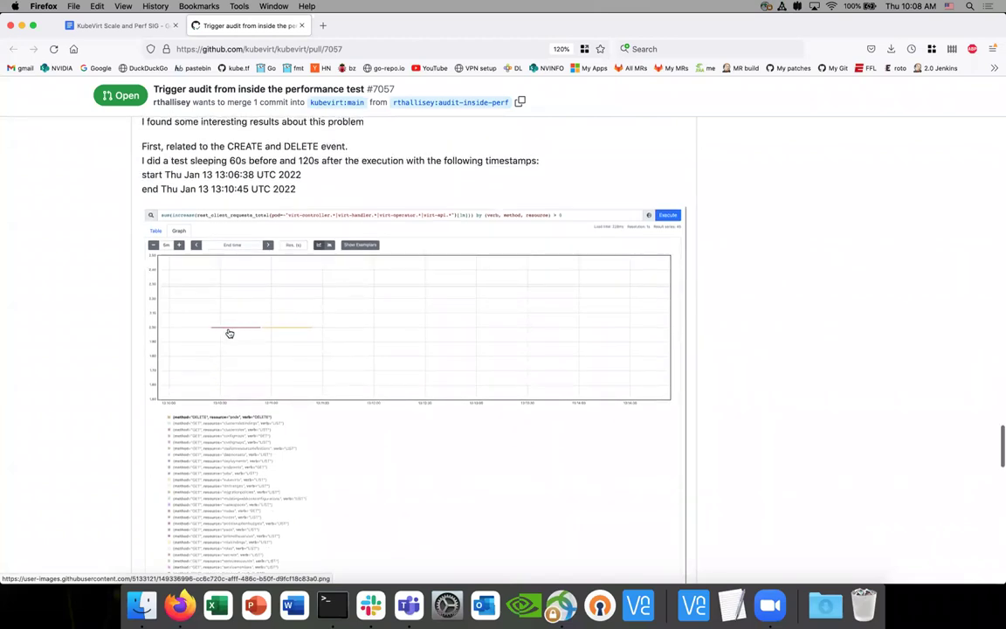
scroll(274, 344, "up", 2)
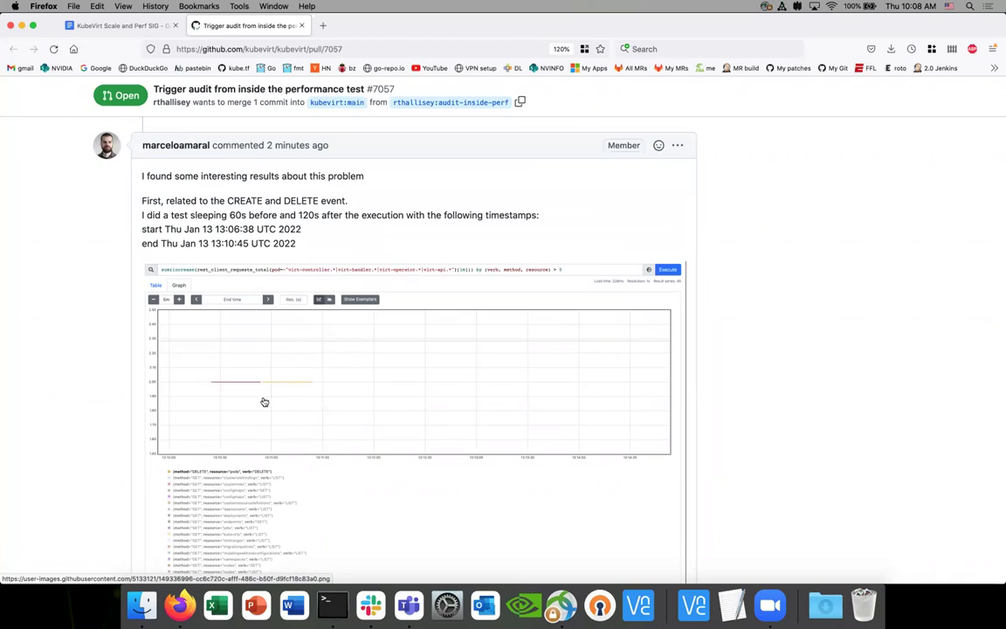
scroll(262, 397, "down", 1)
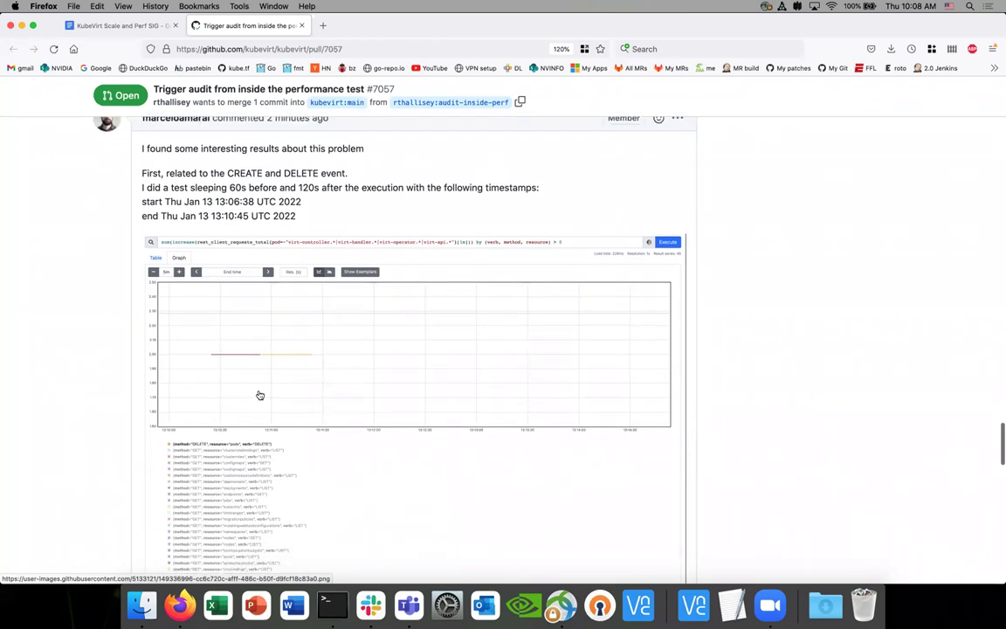
Highlight "sleeping 60s" in the comment's test description and clear the highlight
scroll(260, 395, "up", 1)
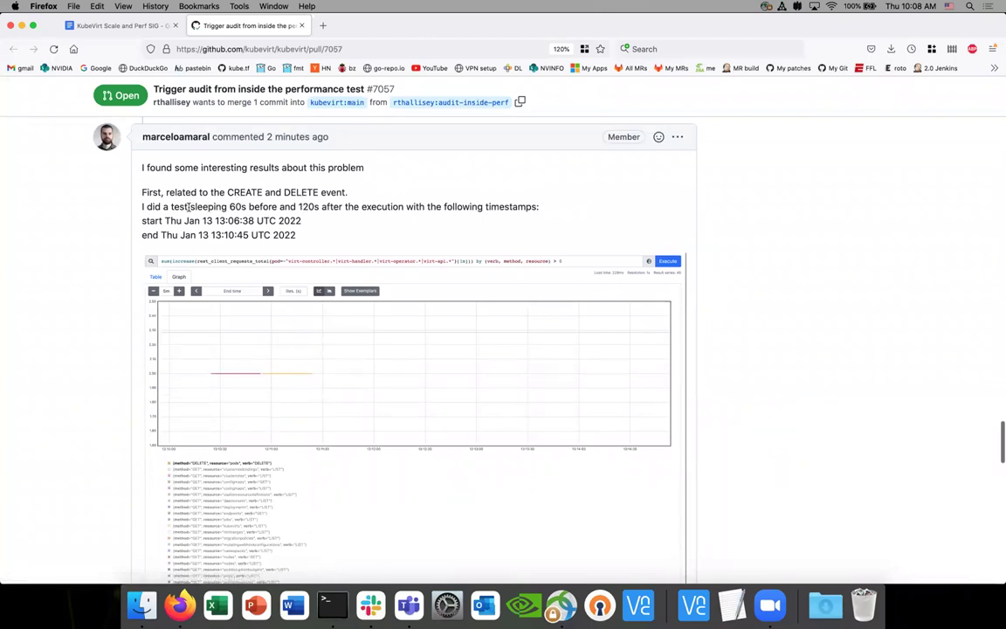
left_click_drag(190, 207, 245, 207)
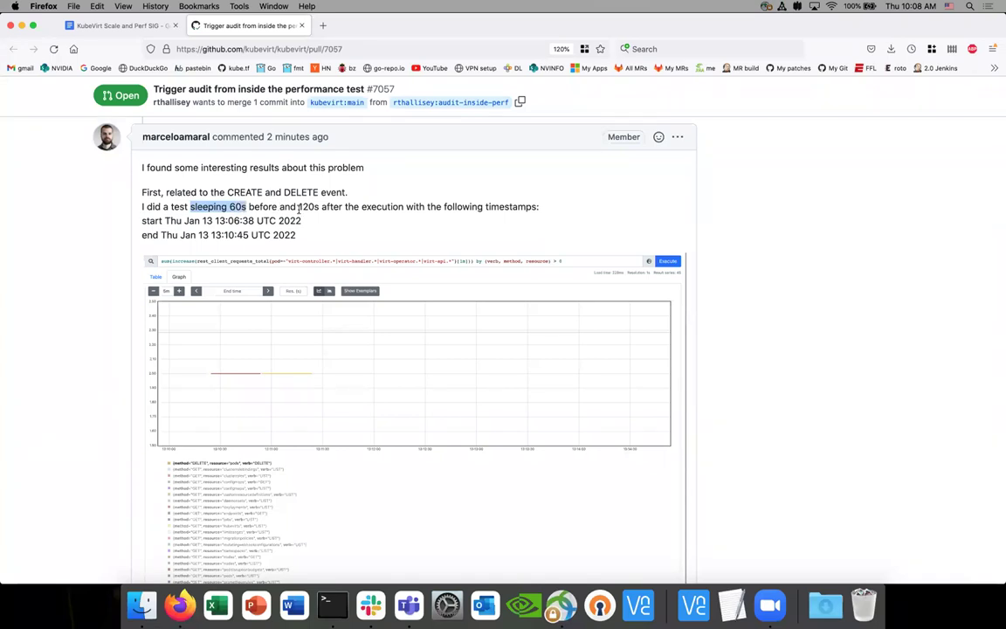
left_click(343, 207)
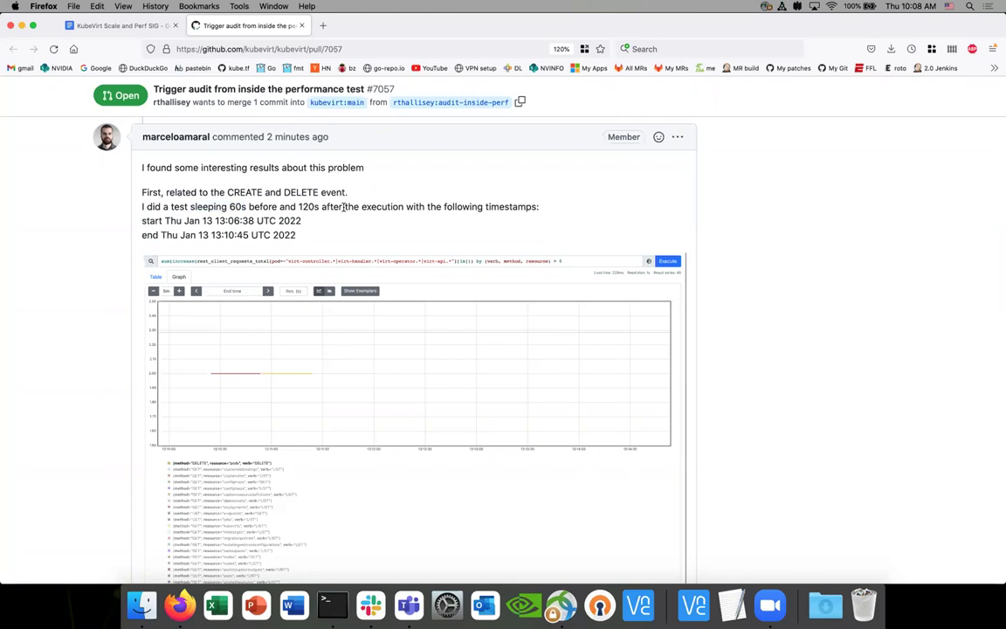
Compare the test's start and end timestamps in the comment with the first graph and its legend
scroll(344, 210, "down", 2)
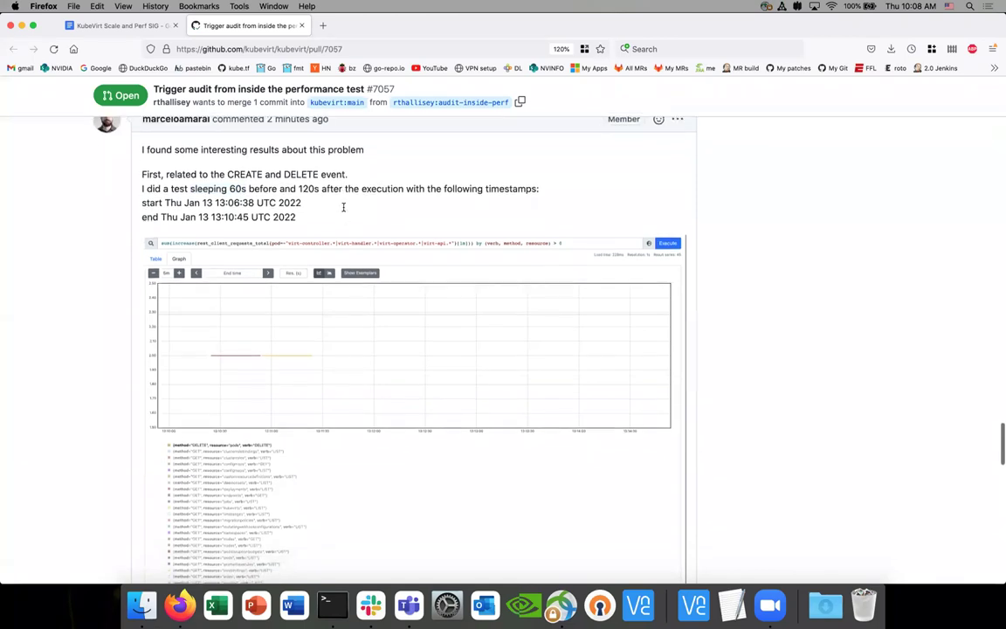
scroll(343, 211, "down", 1)
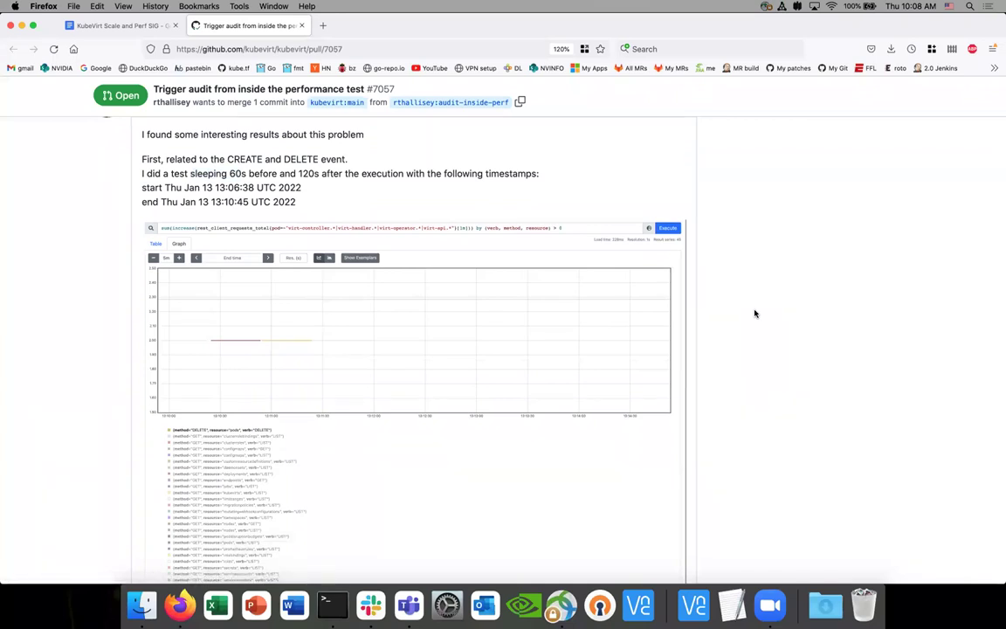
scroll(756, 313, "down", 1)
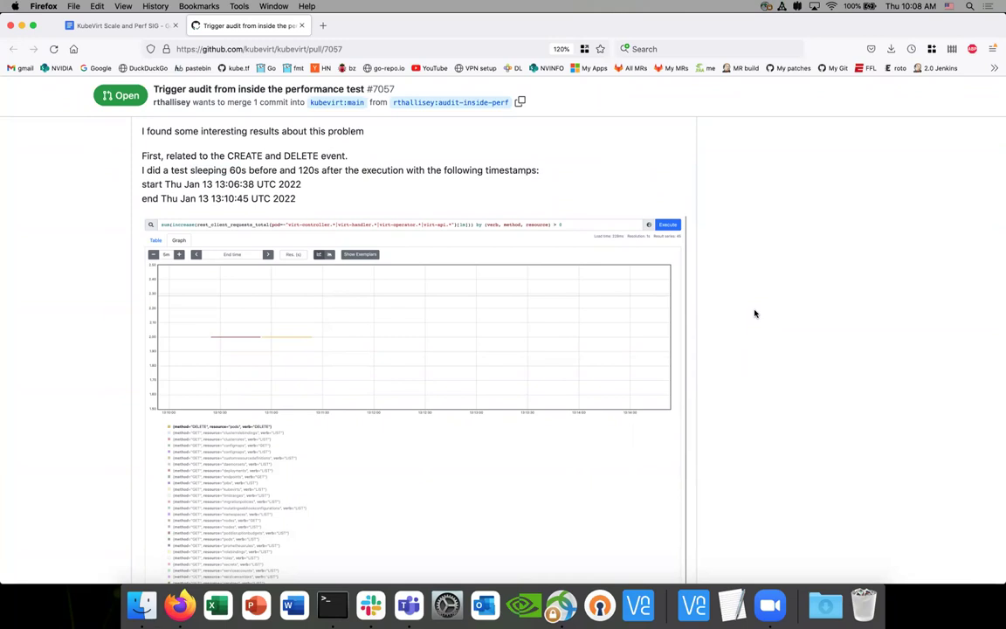
scroll(755, 313, "down", 1)
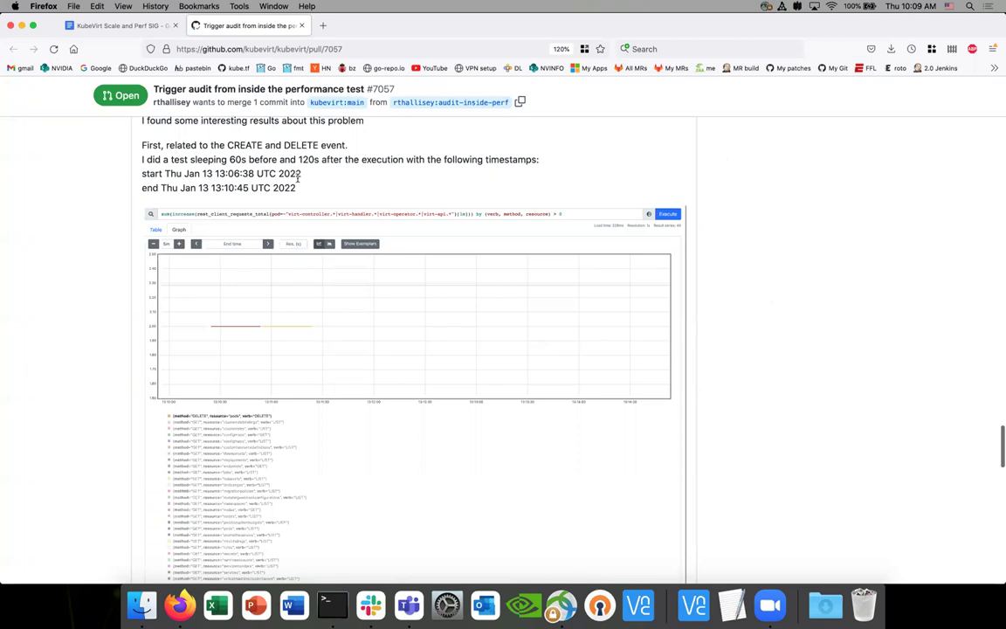
scroll(298, 178, "up", 1)
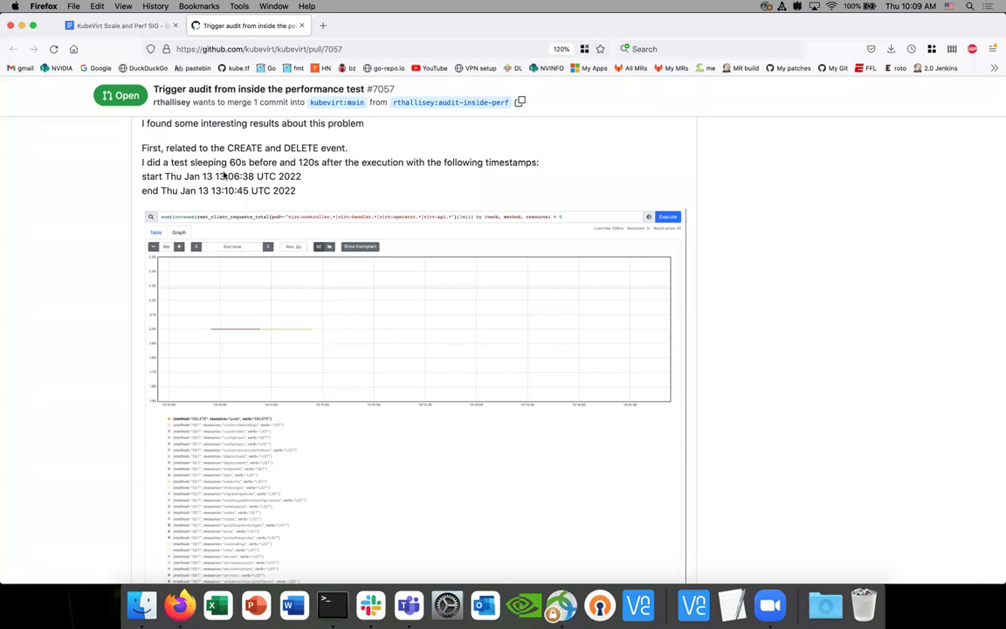
Review the test's sleep times and start and end timestamps alongside the plotted lines in the comment's first graph
scroll(225, 170, "up", 1)
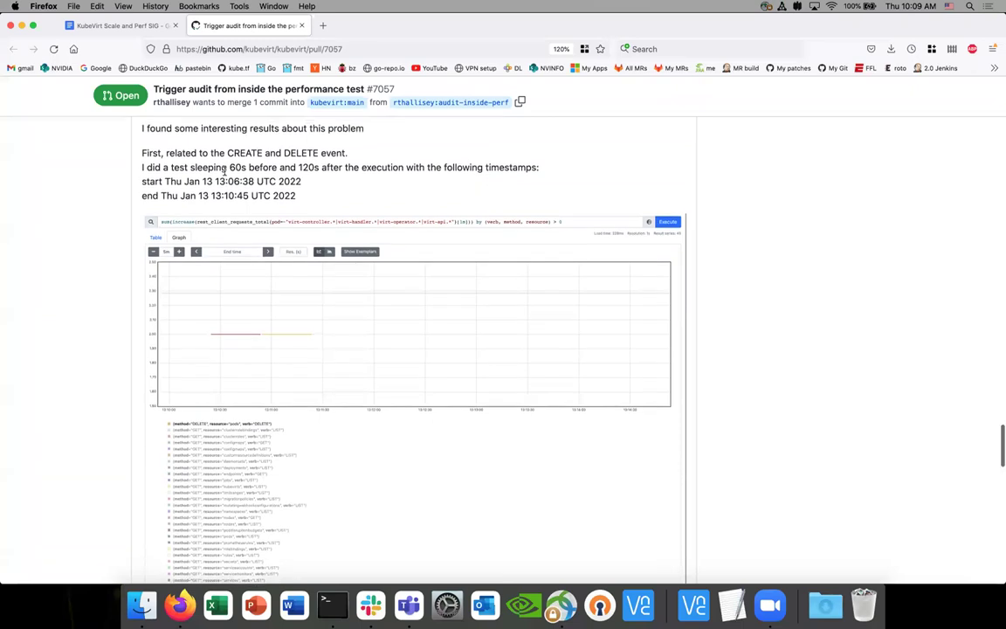
scroll(225, 171, "up", 1)
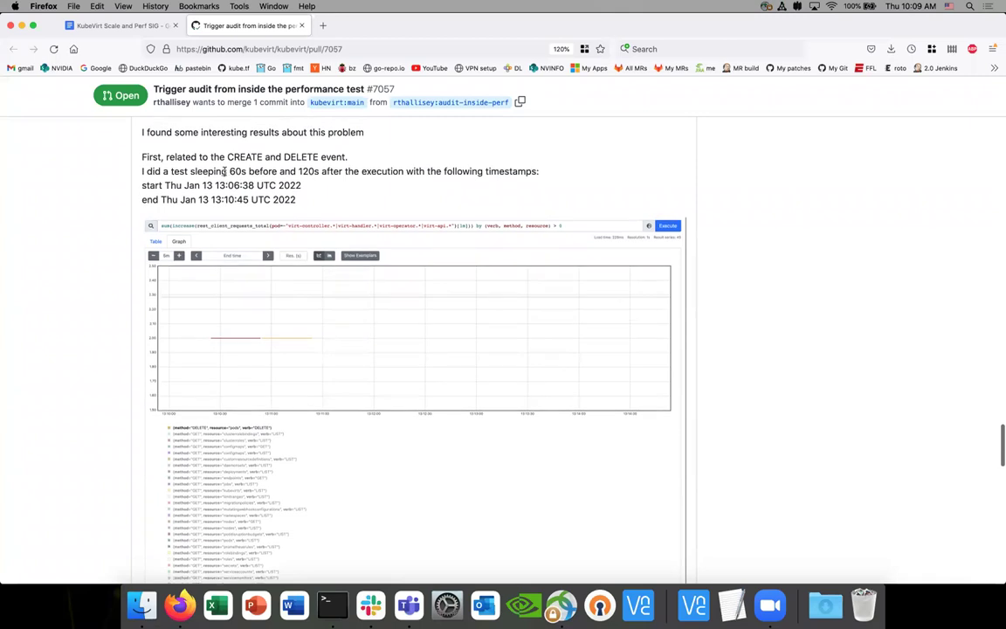
scroll(225, 171, "up", 1)
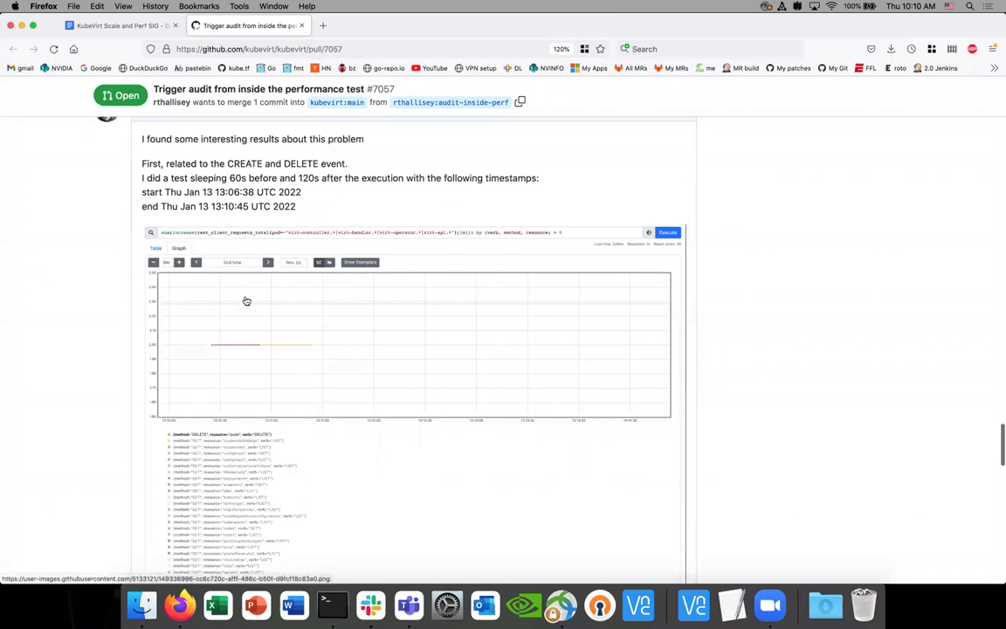
scroll(246, 300, "down", 2)
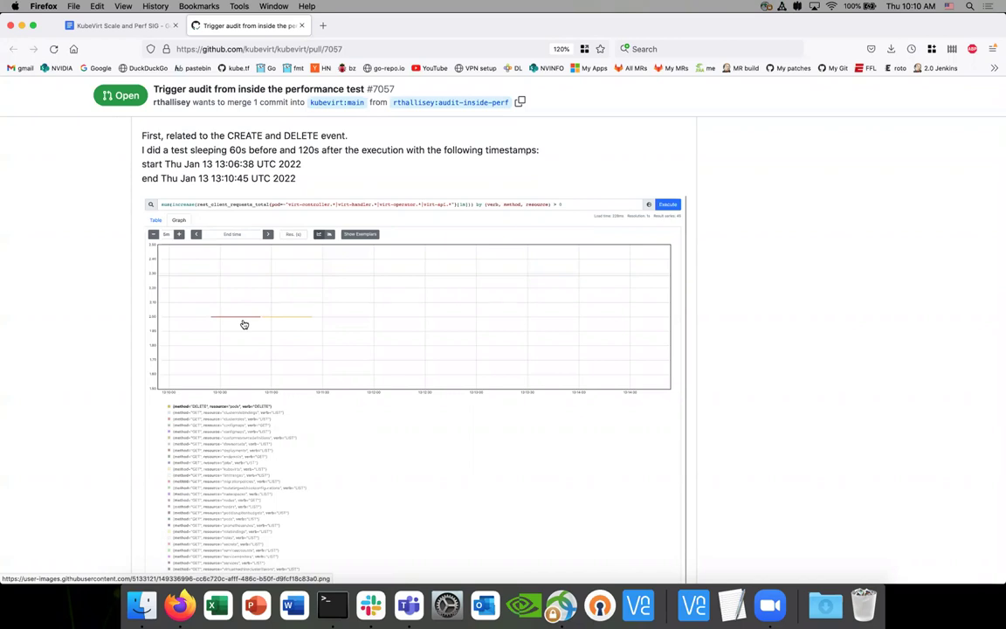
scroll(244, 324, "down", 2)
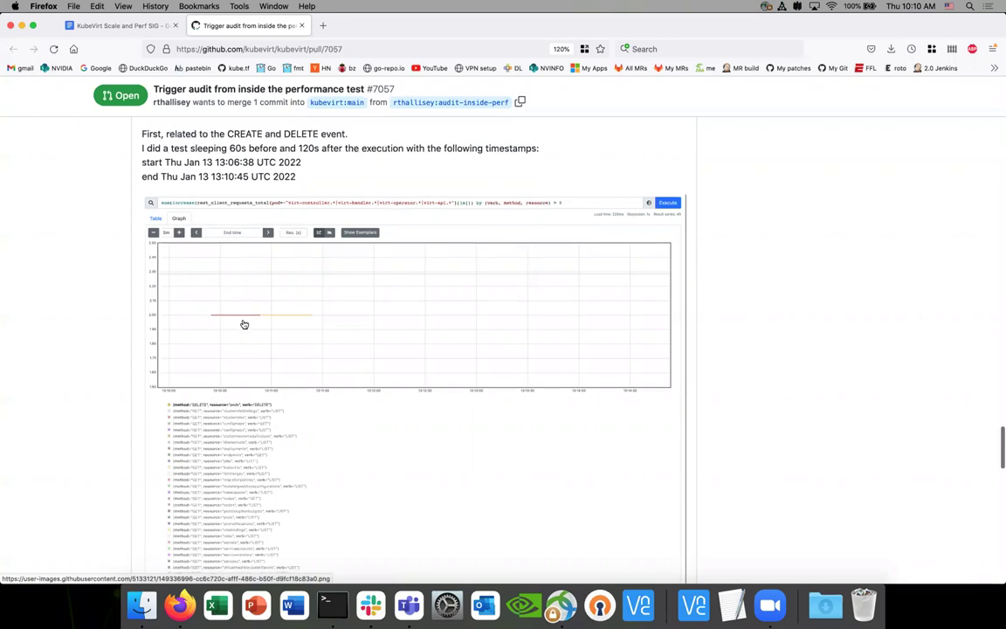
scroll(244, 324, "up", 5)
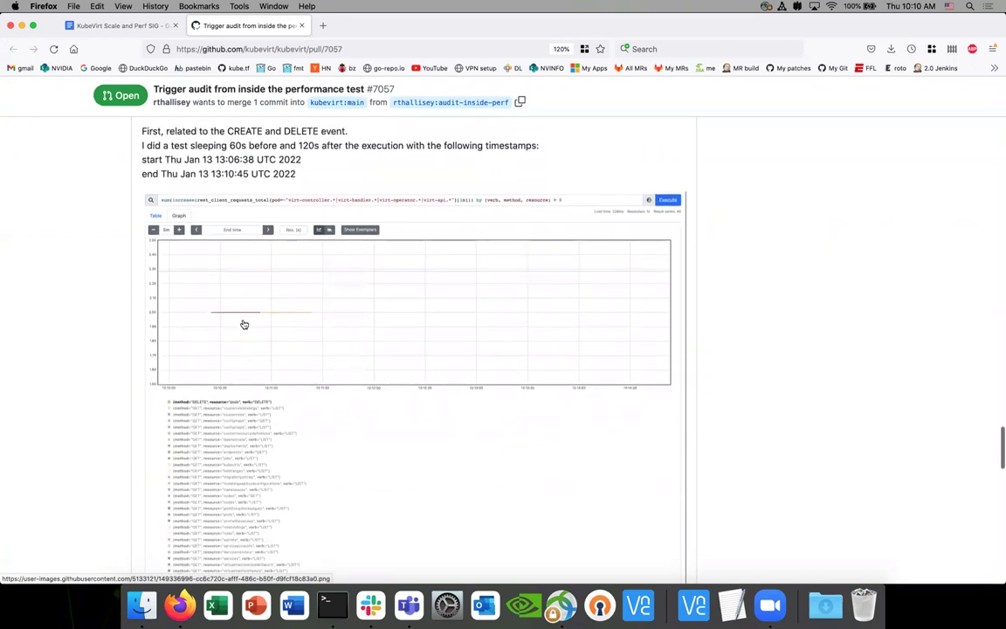
Read the comment's conclusions on DELETE and CREATE timing and its paragraph about running the test just after kubevirt installation
scroll(245, 324, "down", 15)
scroll(244, 324, "down", 3)
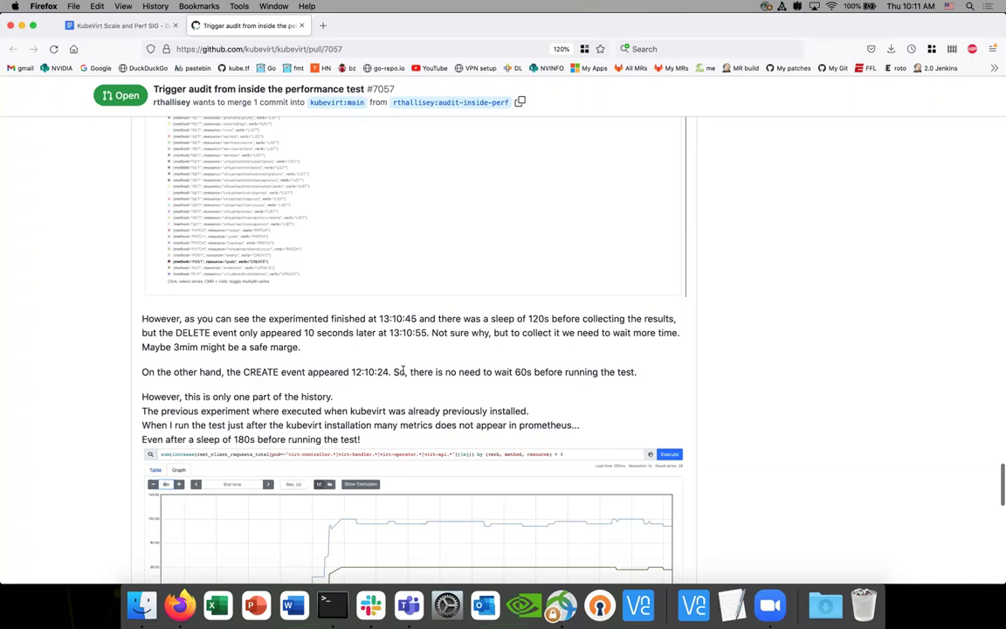
scroll(403, 371, "down", 1)
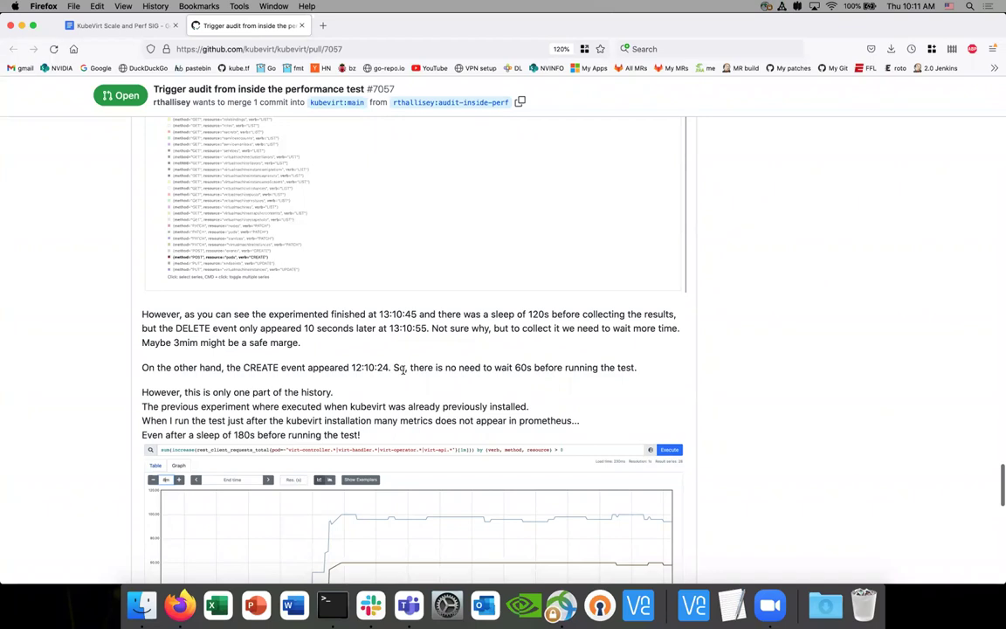
scroll(403, 371, "down", 1)
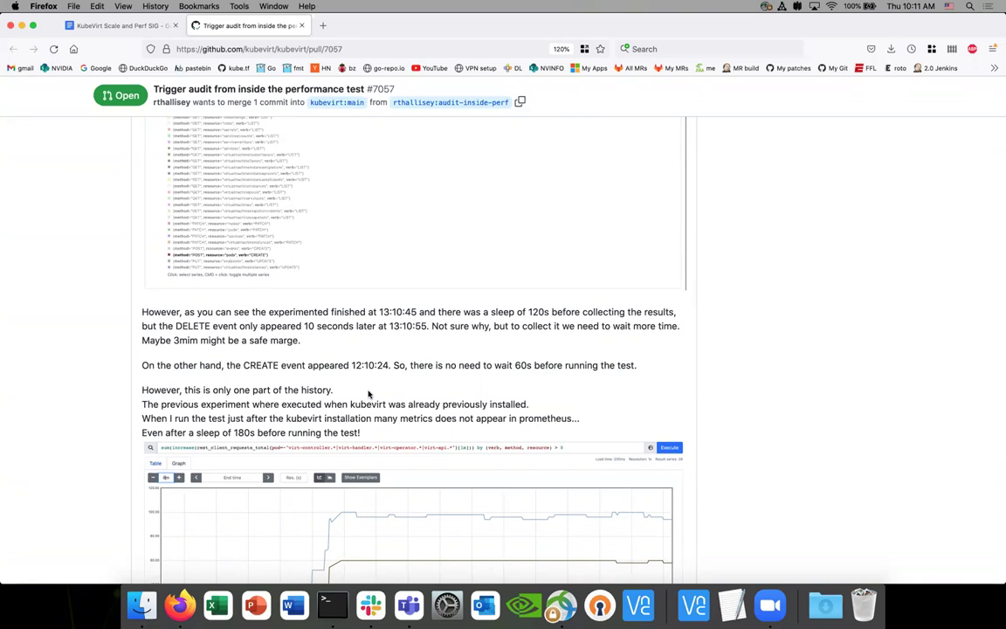
scroll(368, 394, "down", 1)
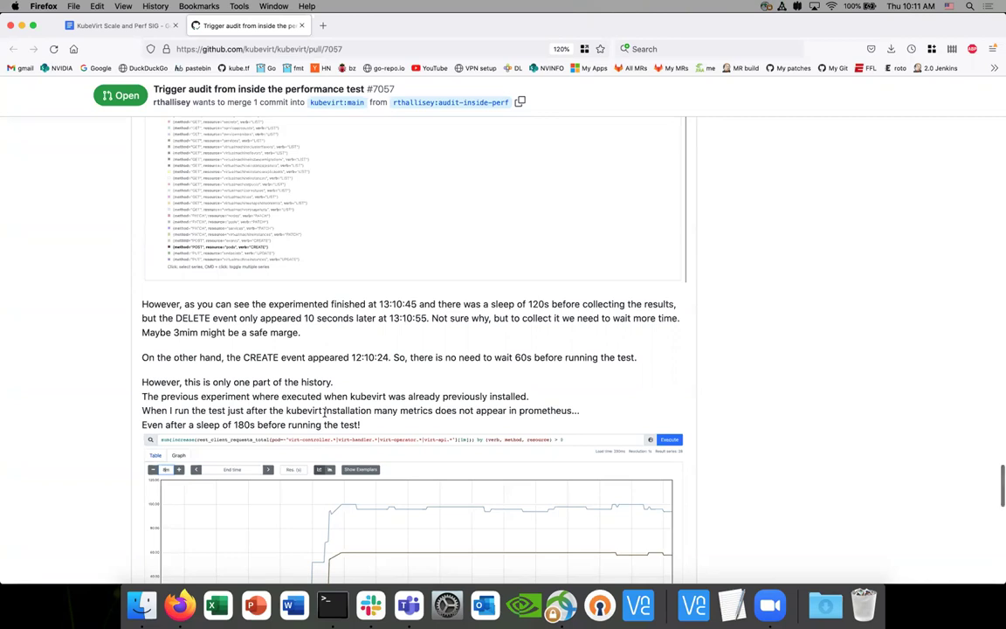
scroll(325, 413, "down", 1)
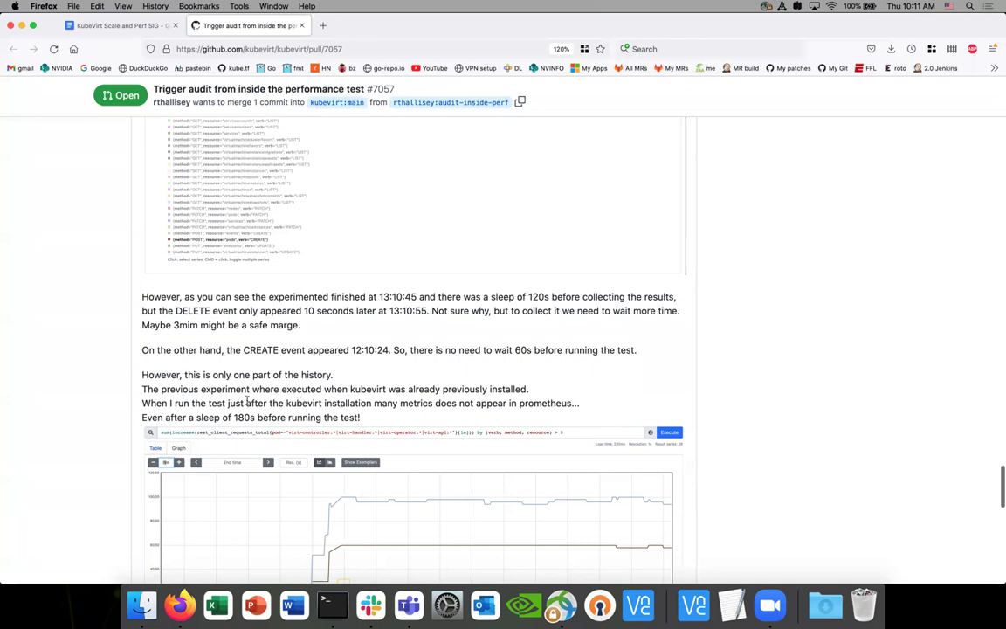
scroll(215, 409, "down", 1)
scroll(214, 408, "down", 1)
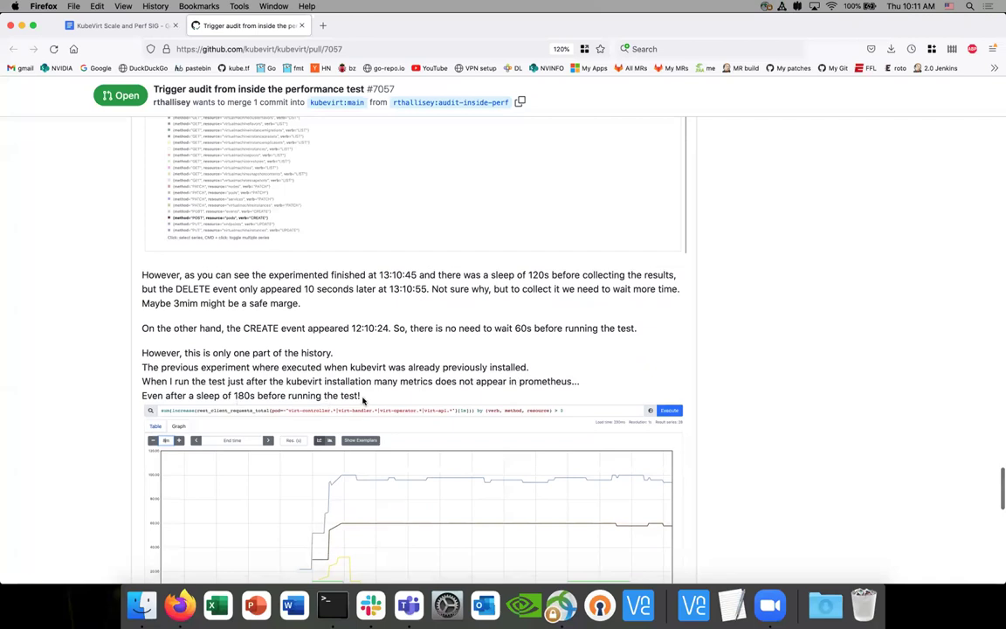
Examine the plotted lines, time axis and legend of the comment's second graph, for the run after kubevirt installation
scroll(363, 401, "down", 3)
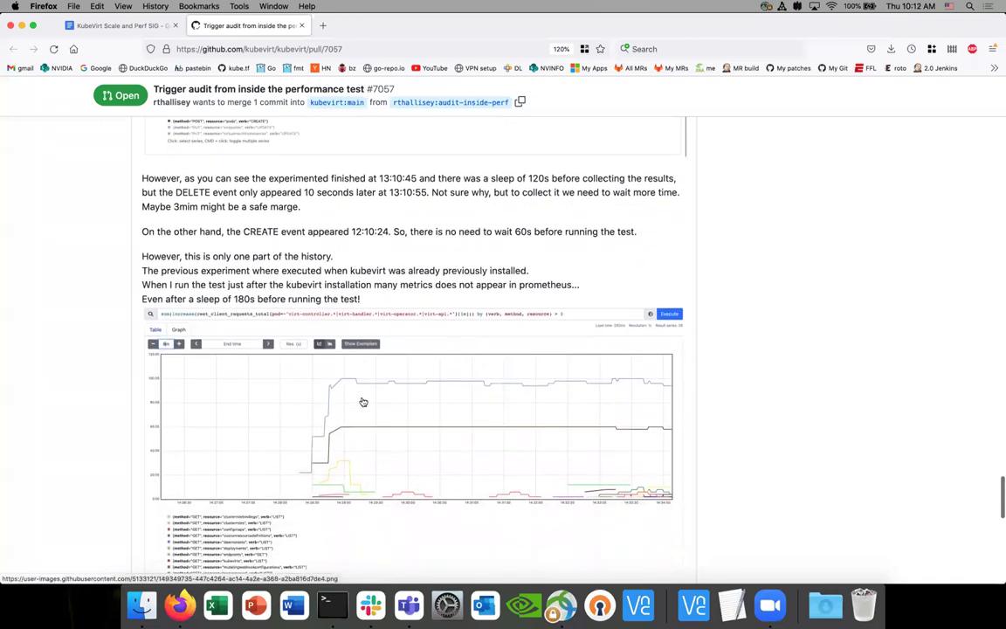
scroll(363, 401, "up", 3)
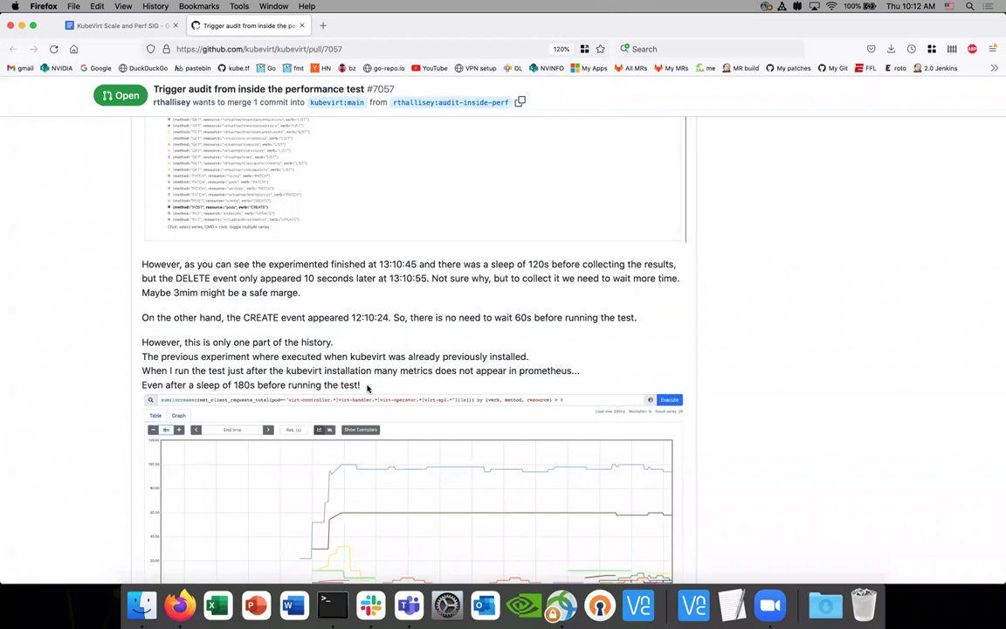
scroll(367, 388, "down", 1)
scroll(367, 388, "down", 1)
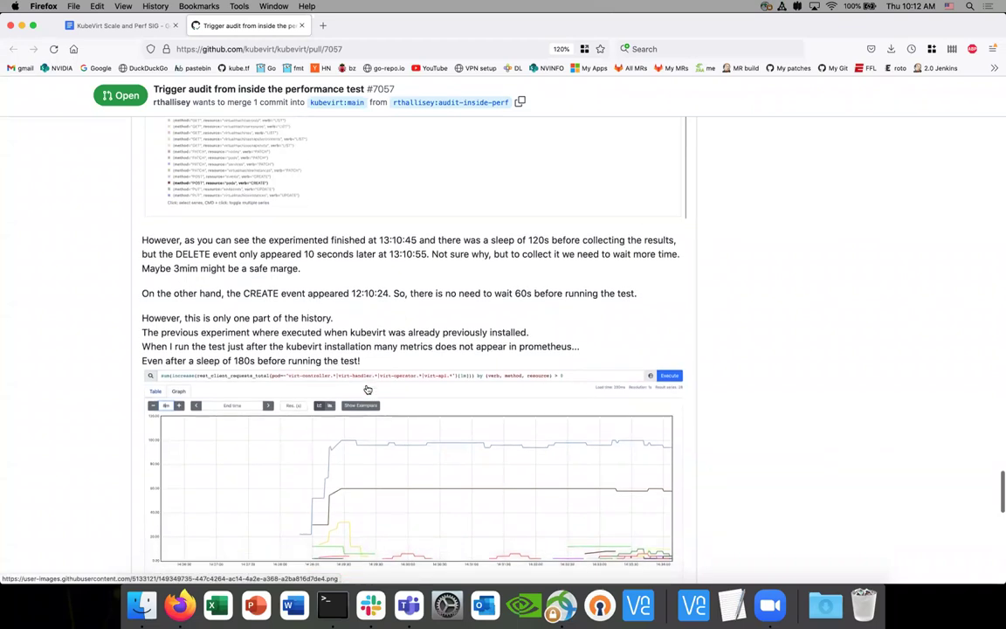
scroll(367, 390, "down", 3)
scroll(367, 389, "down", 1)
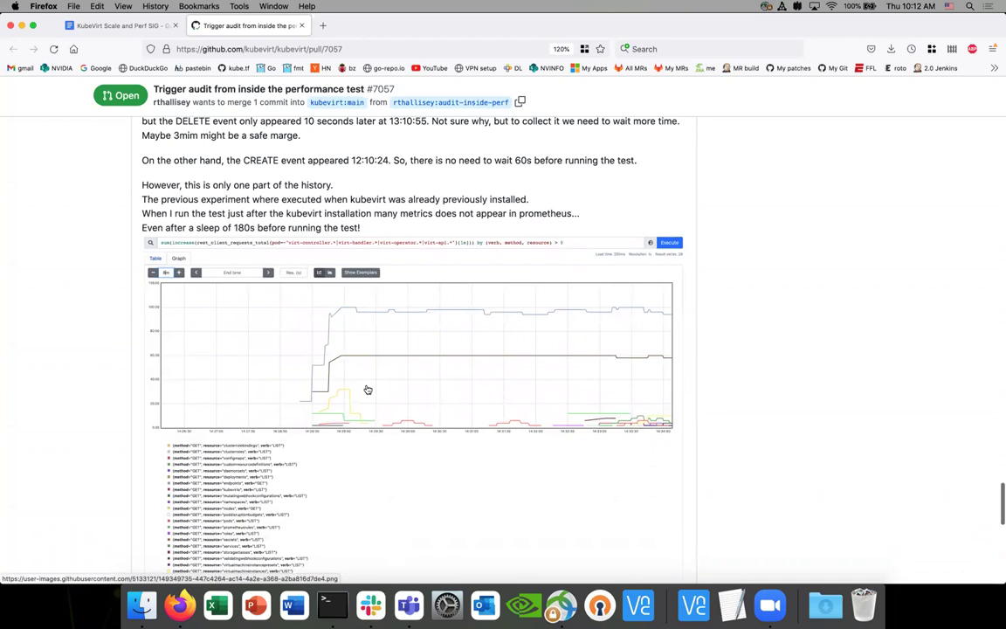
scroll(368, 389, "down", 2)
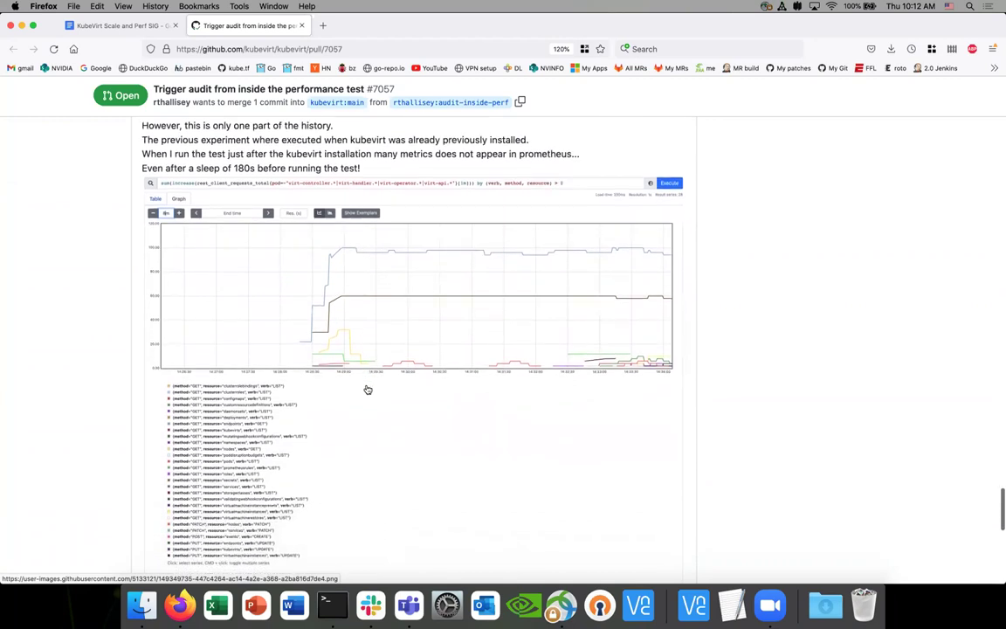
scroll(368, 389, "up", 1)
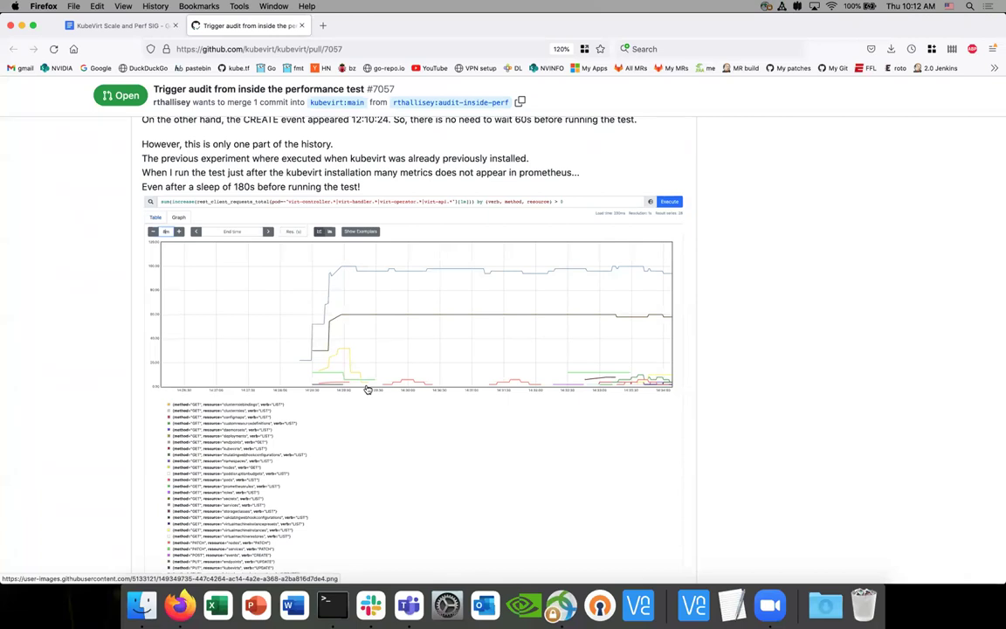
scroll(367, 390, "down", 1)
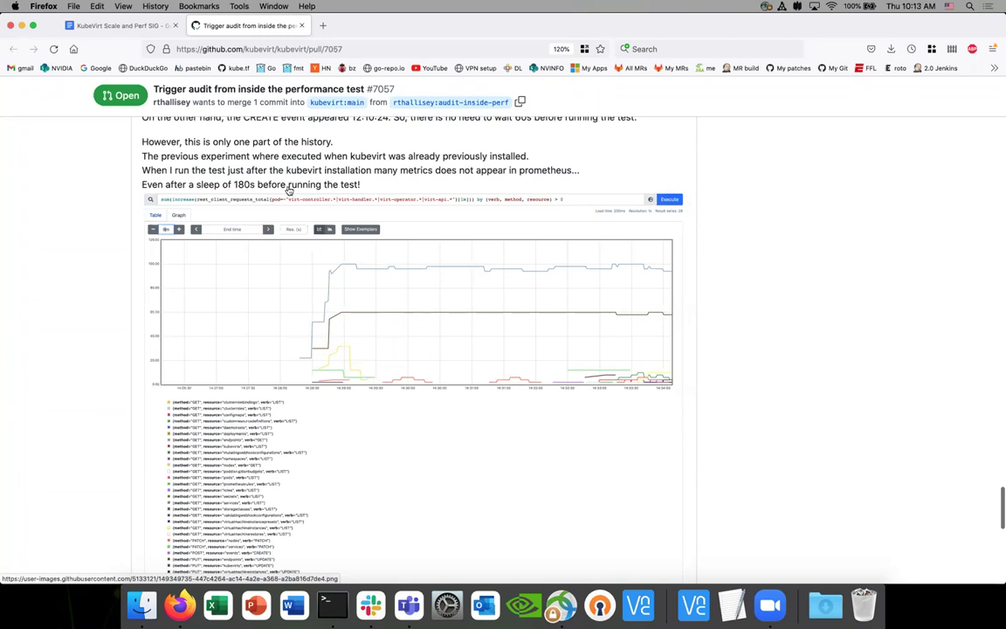
Reread the paragraph on the 180s sleep and check it against the second graph's legend of requests
scroll(281, 185, "up", 2)
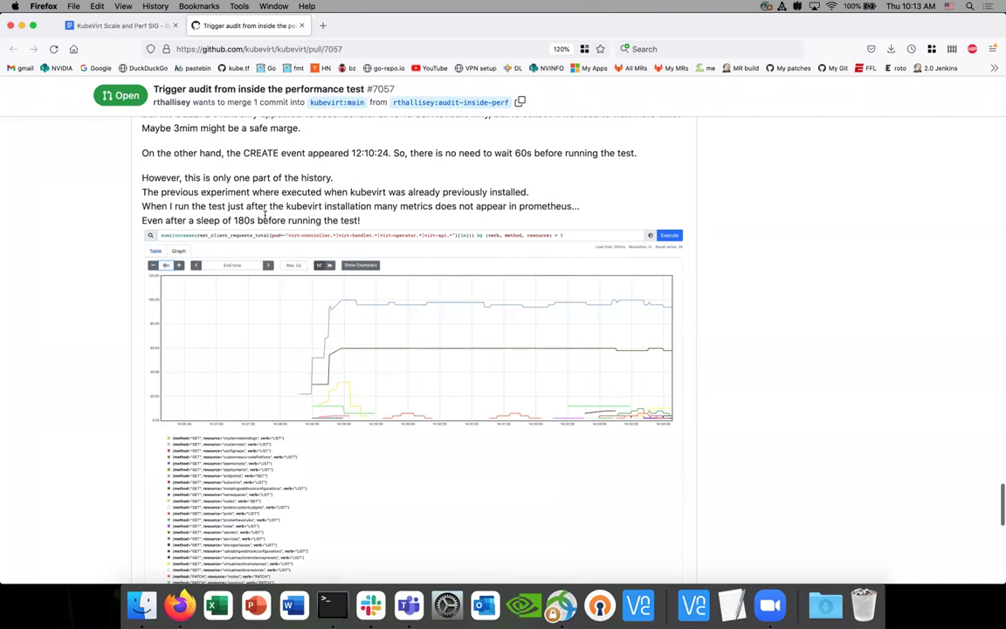
scroll(264, 215, "up", 2)
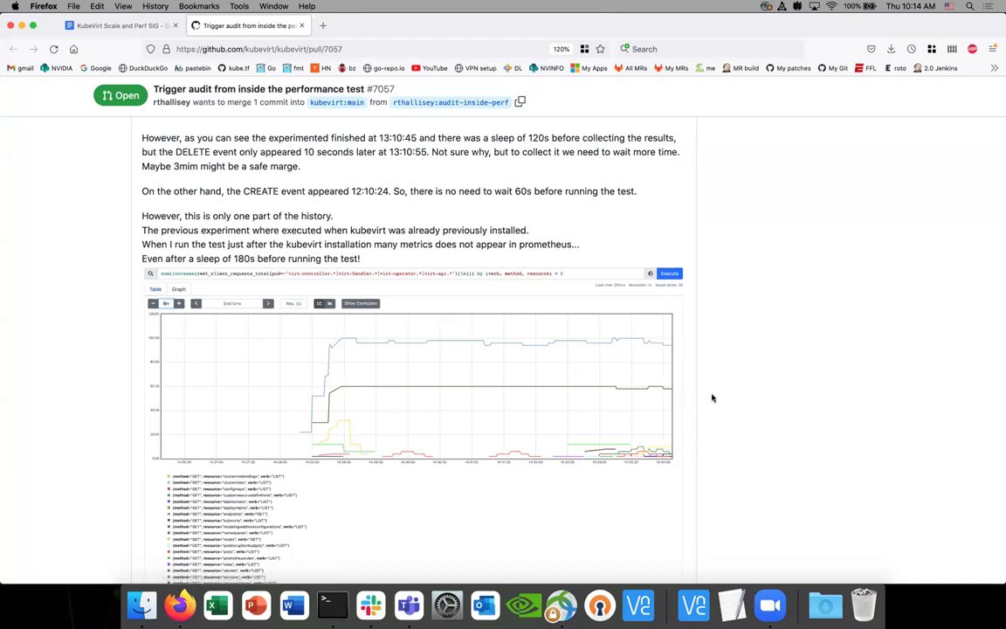
scroll(711, 403, "up", 2)
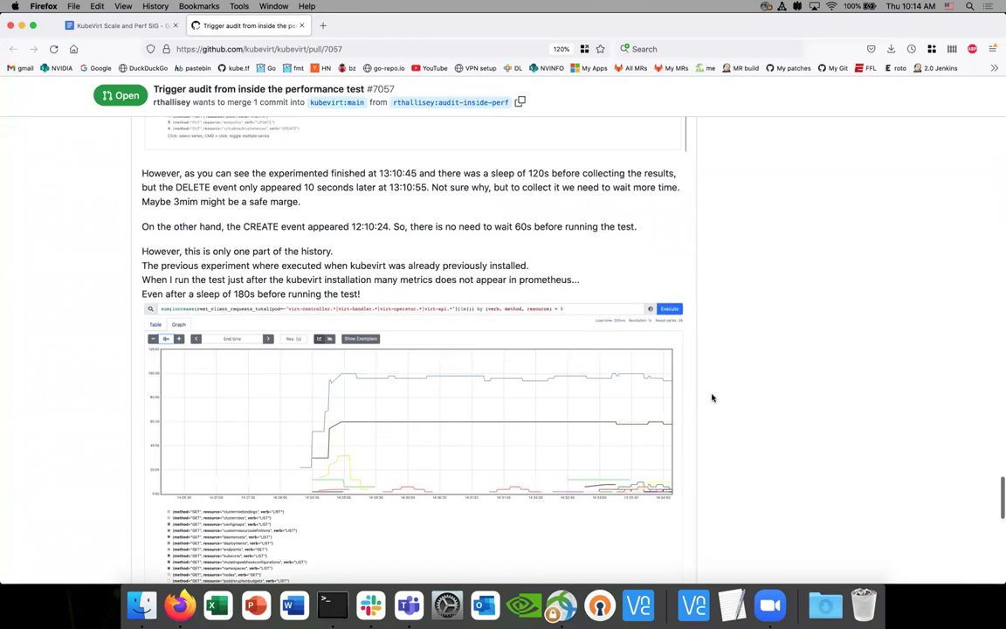
scroll(712, 397, "down", 5)
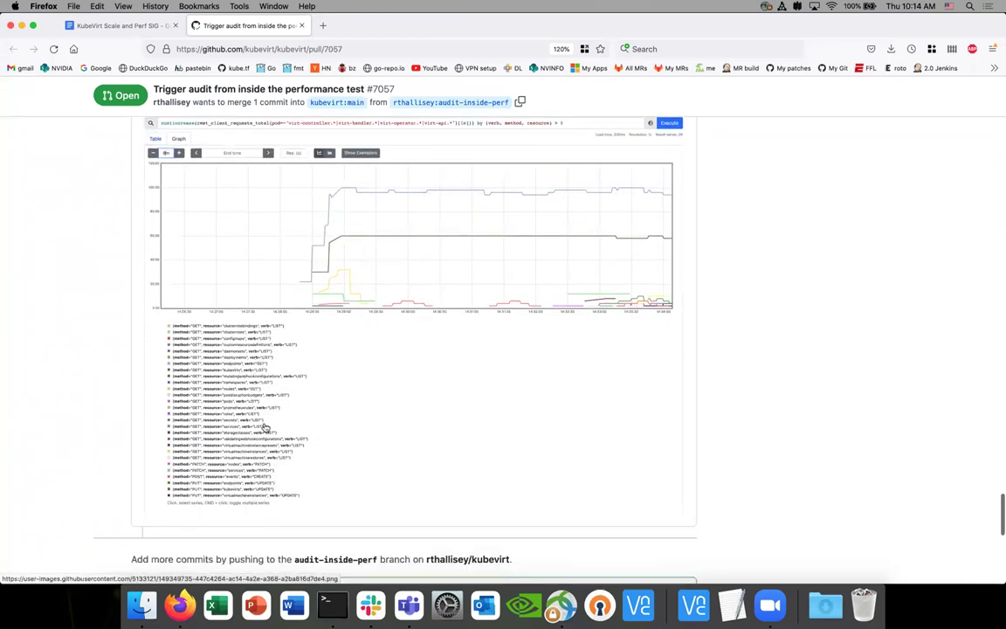
scroll(275, 390, "up", 1)
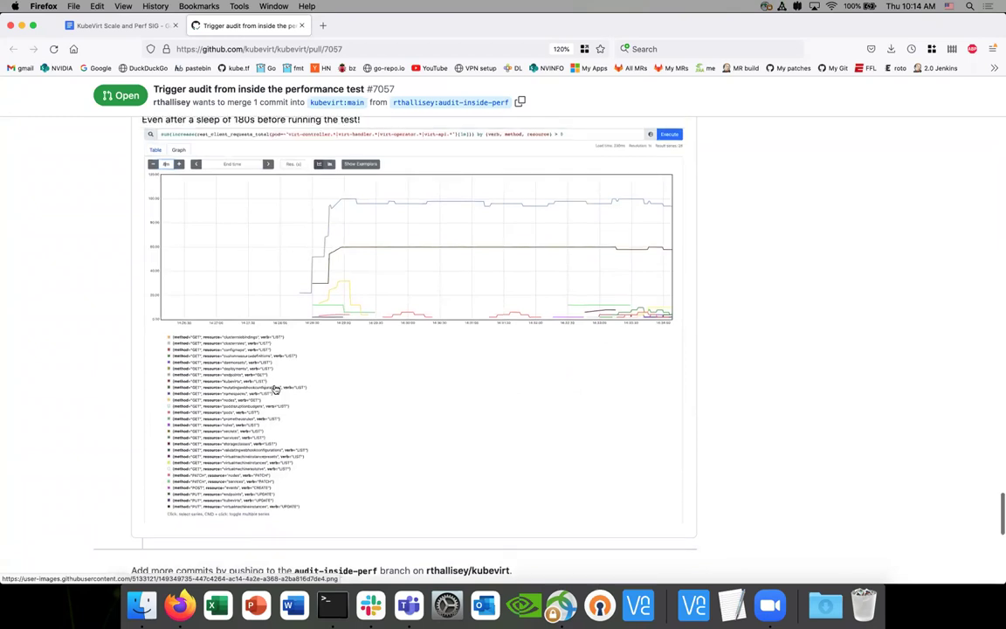
scroll(275, 390, "up", 2)
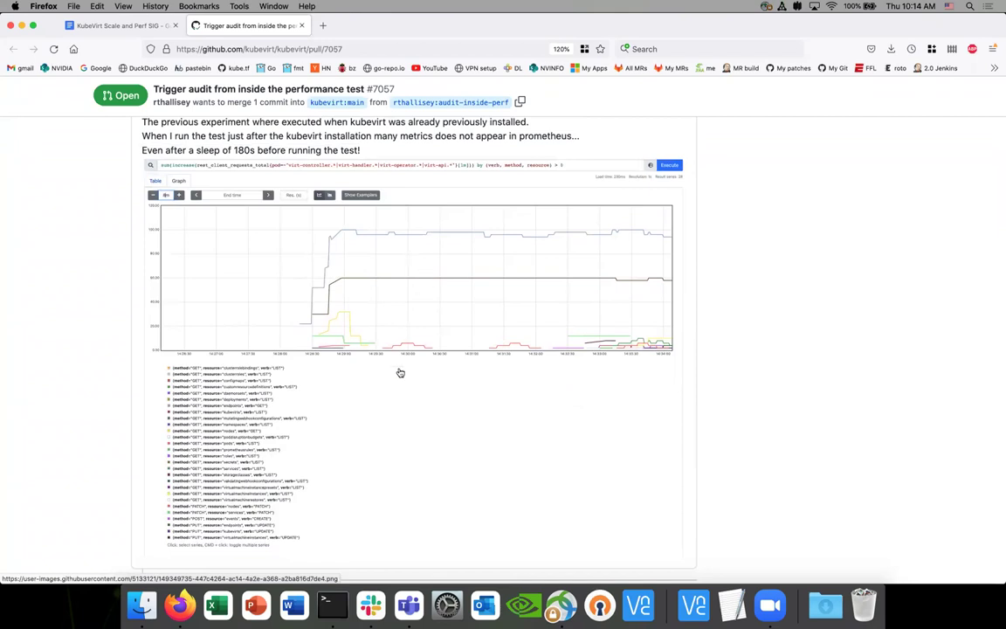
Go back to the first graph and examine its full legend and plotted lines for comparison with the second graph
scroll(379, 403, "up", 3)
scroll(377, 404, "down", 10)
scroll(379, 402, "up", 2)
scroll(378, 402, "up", 5)
scroll(378, 401, "down", 6)
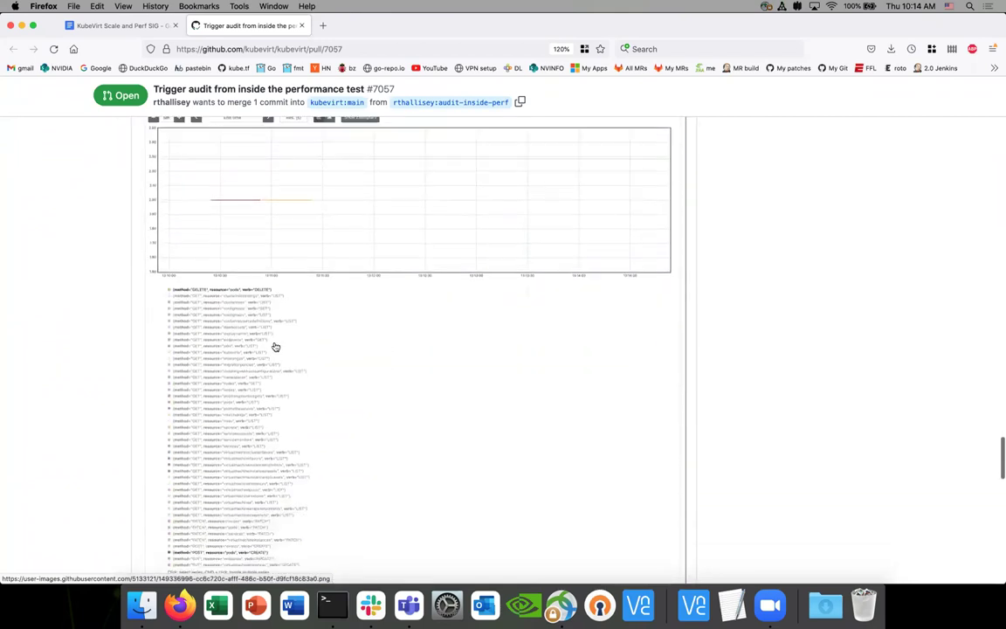
scroll(255, 325, "down", 1)
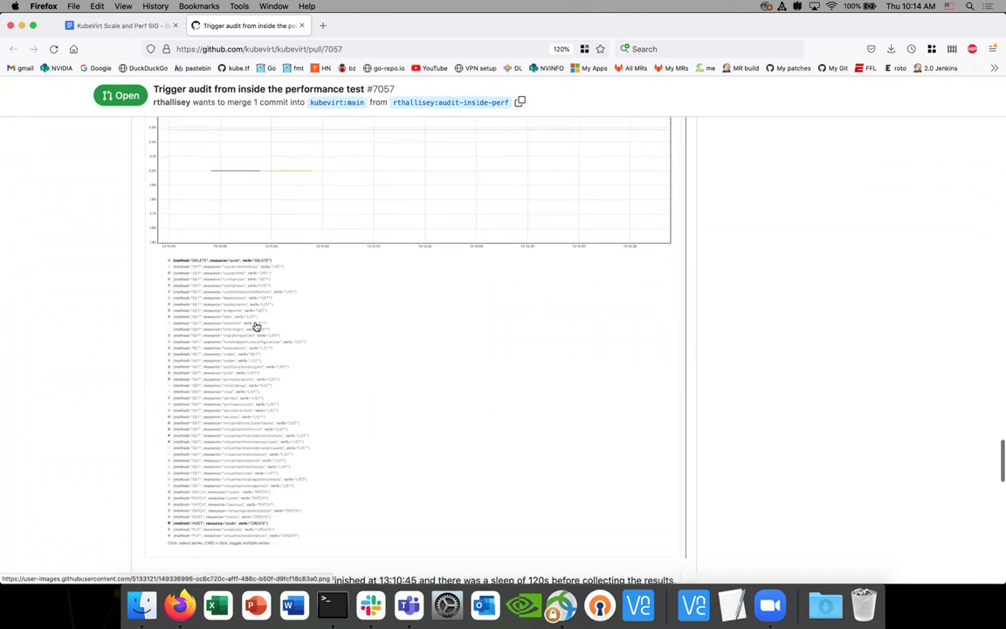
scroll(223, 414, "up", 2)
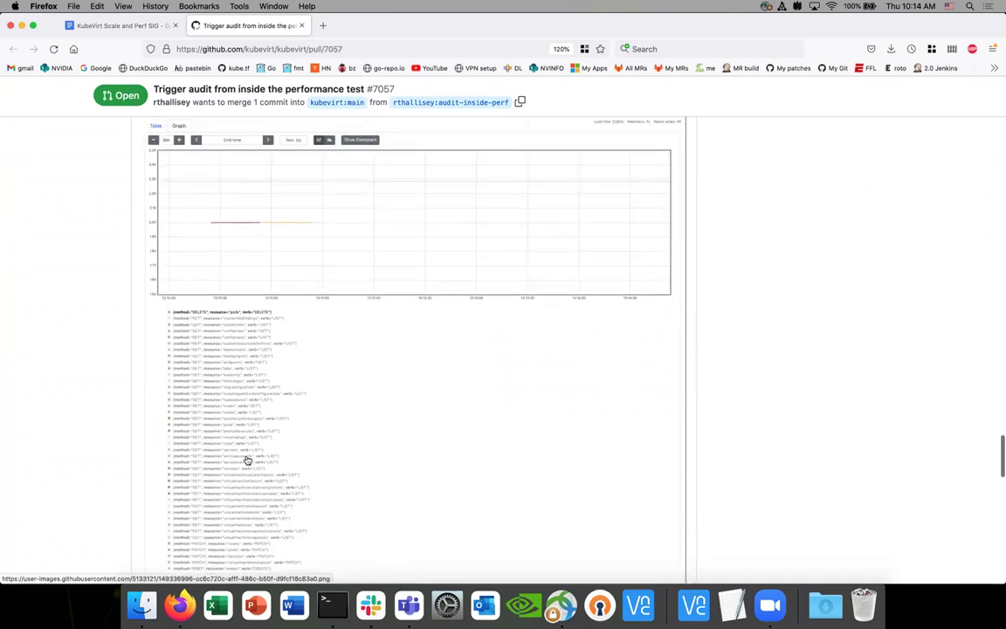
scroll(278, 256, "up", 1)
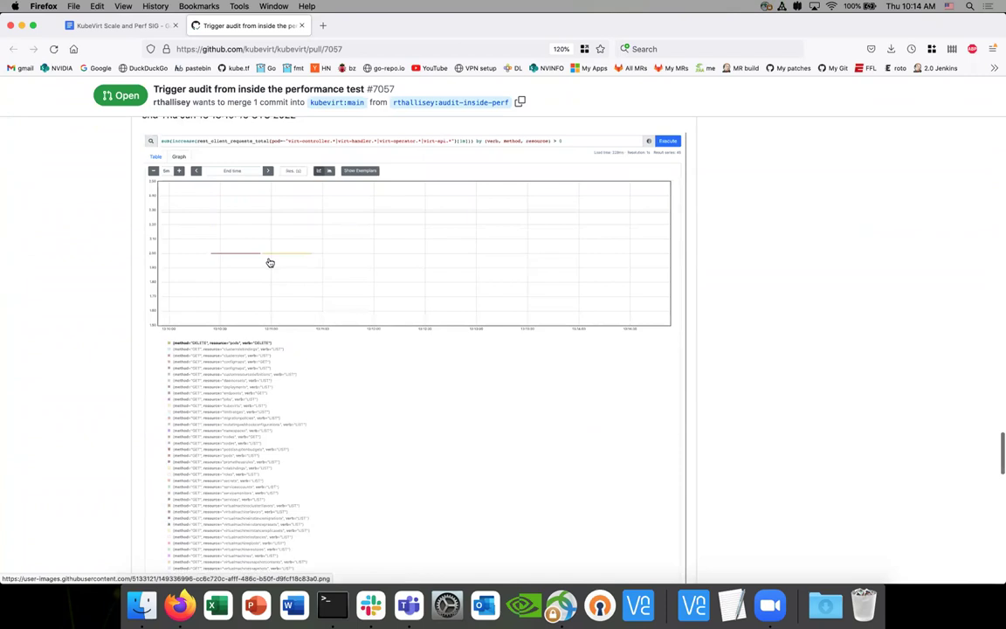
scroll(270, 263, "down", 3)
scroll(270, 262, "up", 2)
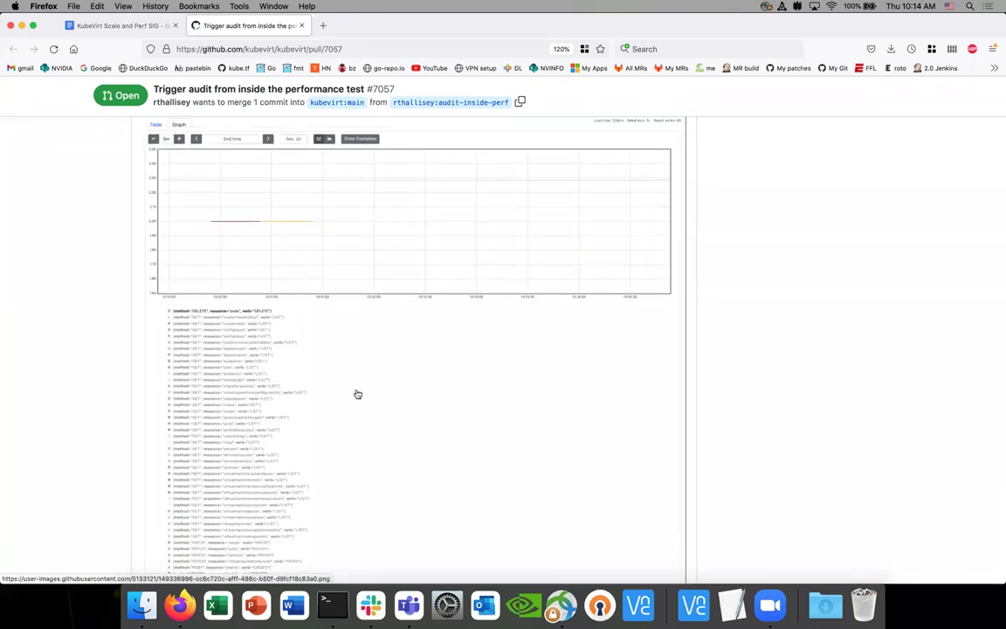
scroll(357, 393, "up", 1)
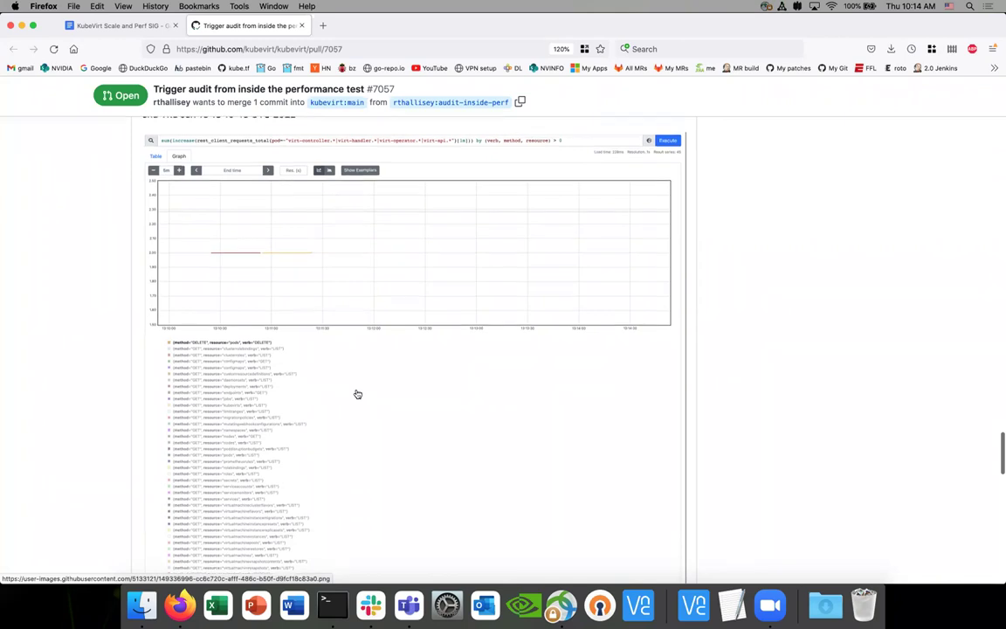
scroll(358, 394, "up", 3)
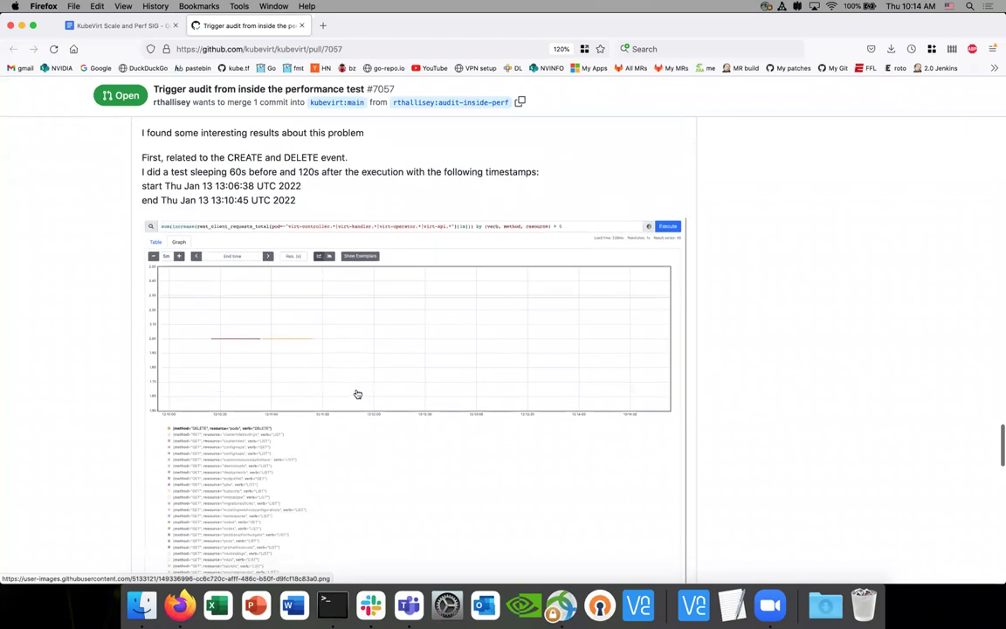
View the post-installation graph once more and return to the first graph's legend
scroll(358, 394, "down", 10)
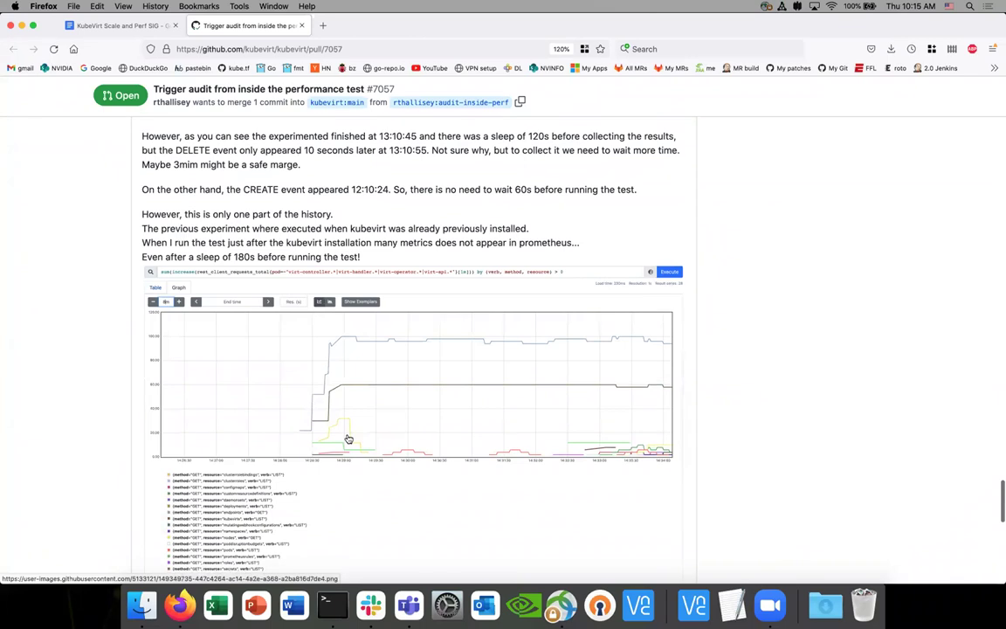
scroll(370, 465, "down", 1)
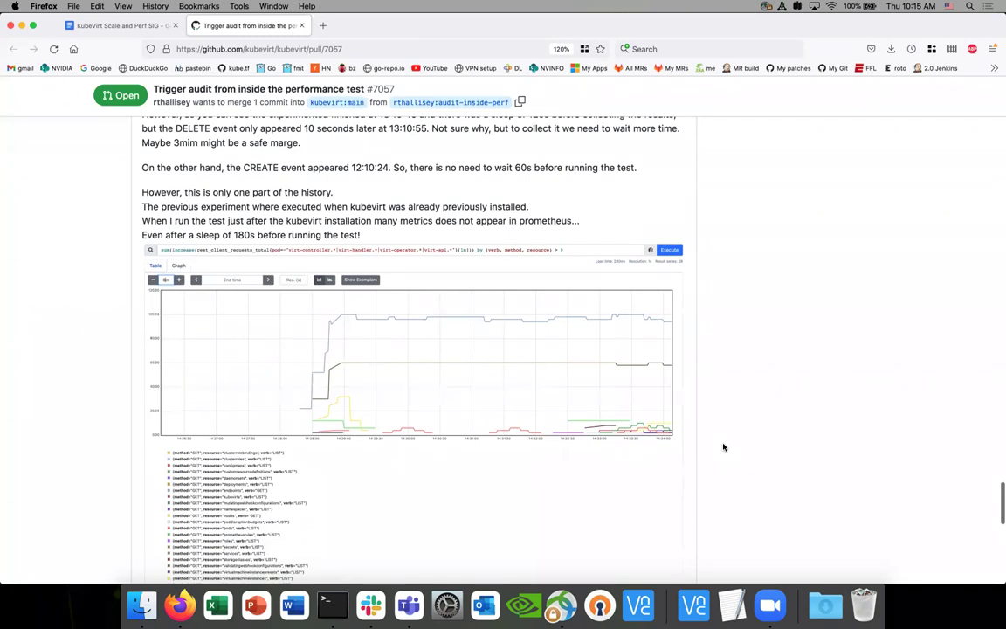
scroll(483, 395, "up", 10)
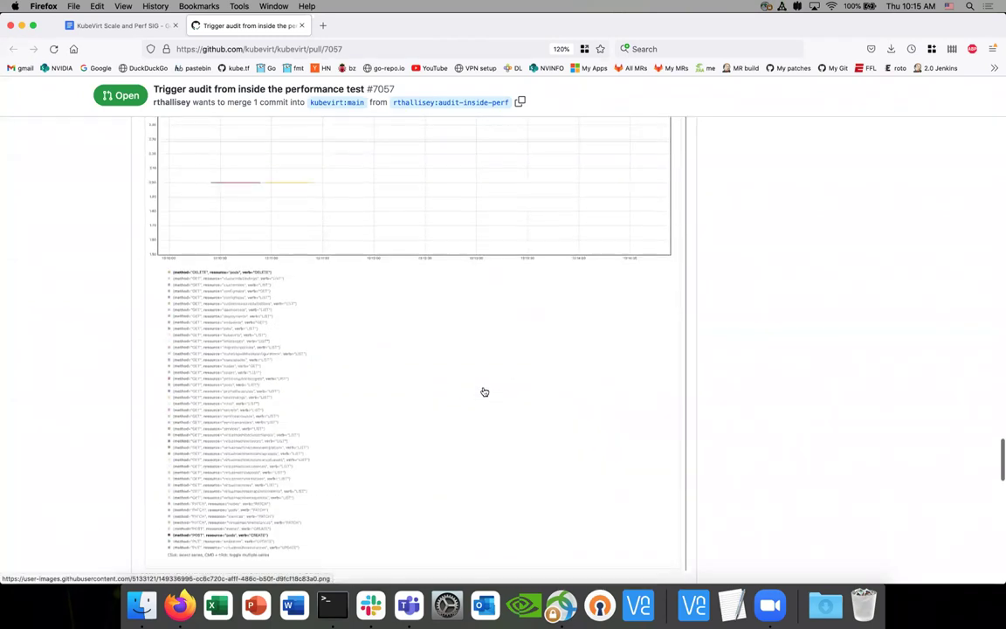
Compare the plotted lines of the comment's first graph with those of the graph for the run after kubevirt installation
scroll(157, 205, "up", 2)
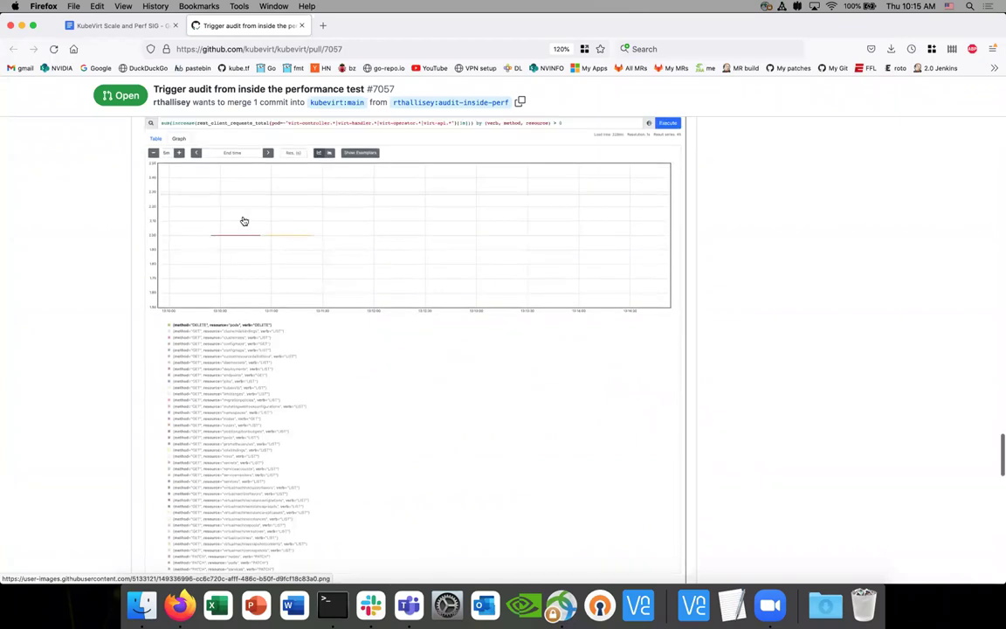
scroll(276, 220, "down", 8)
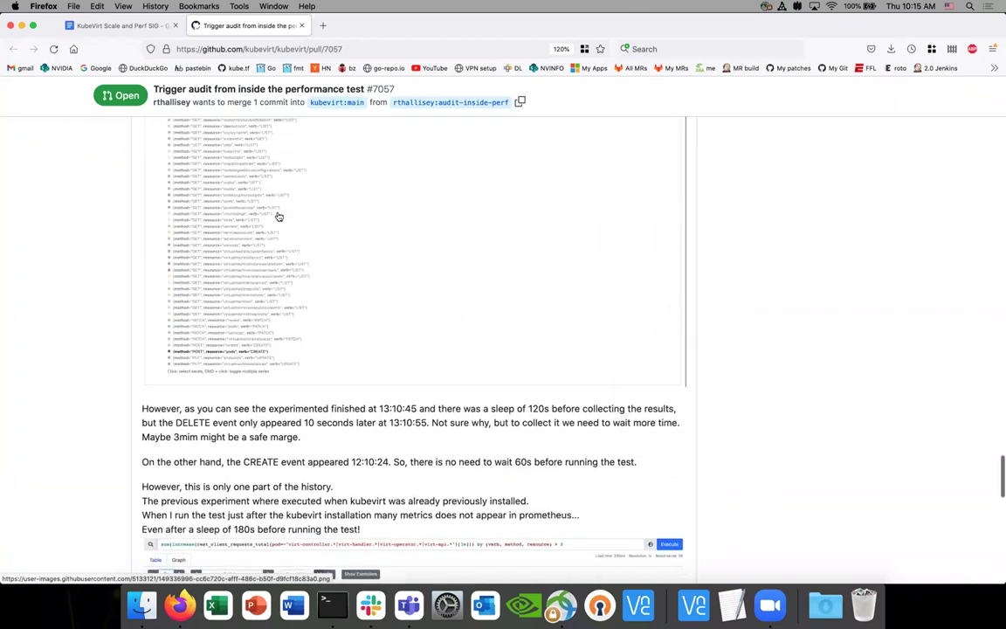
scroll(278, 216, "up", 10)
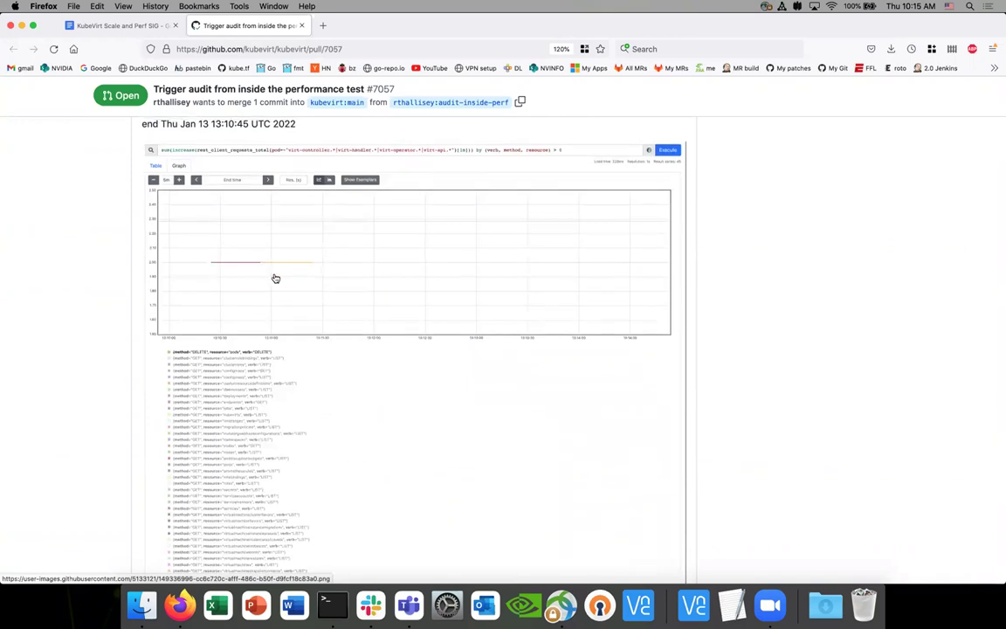
scroll(532, 346, "down", 15)
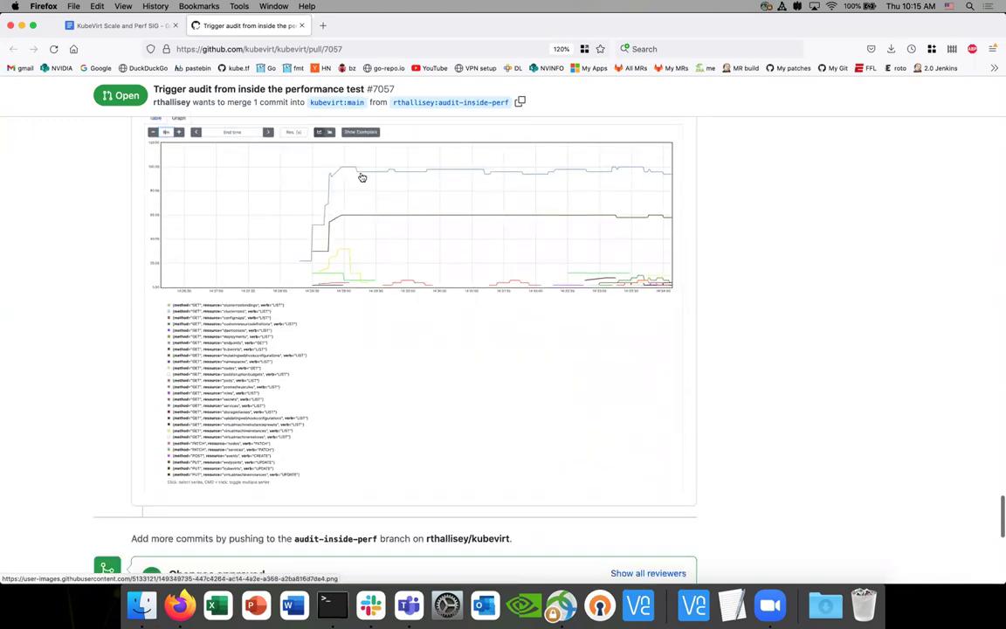
scroll(439, 324, "up", 1)
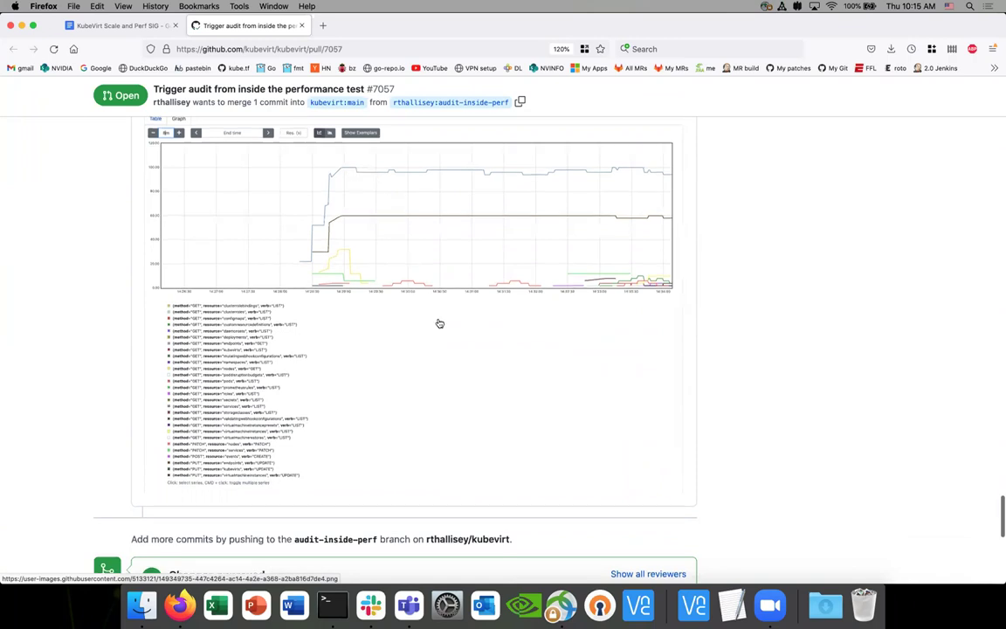
scroll(439, 324, "up", 1)
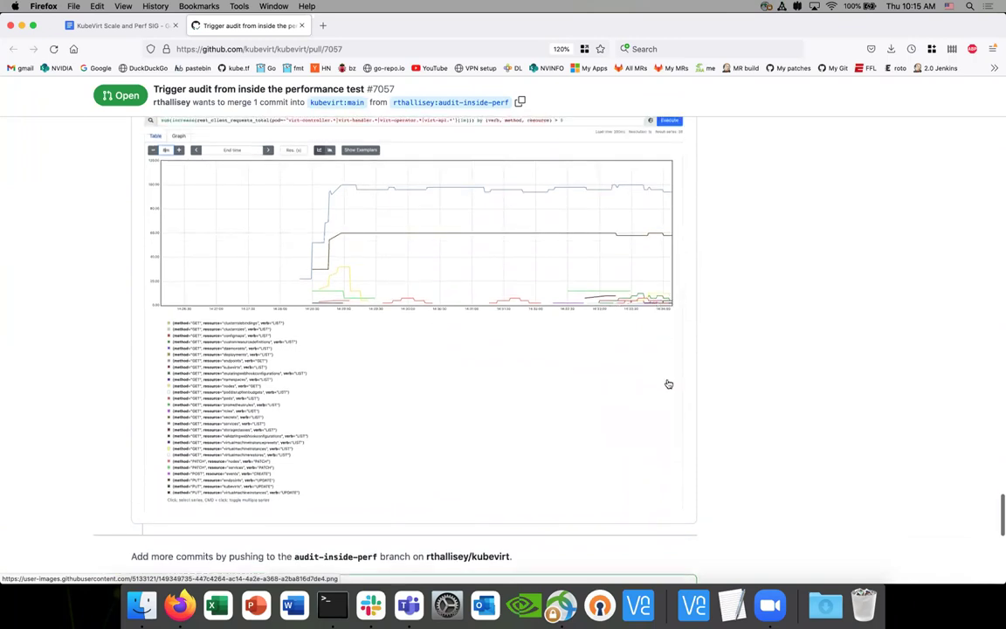
scroll(667, 384, "up", 1)
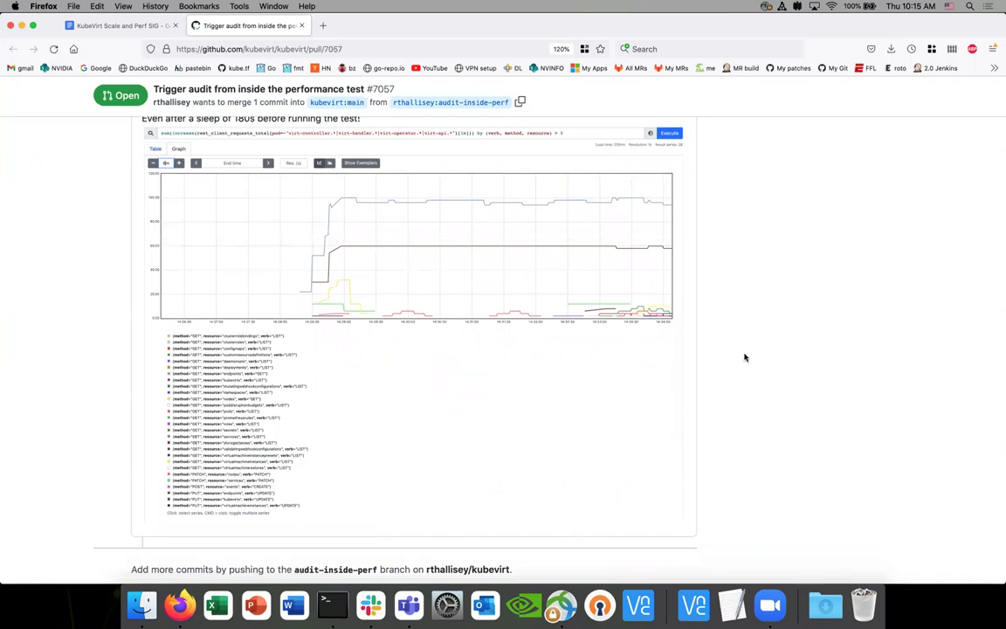
scroll(745, 357, "up", 4)
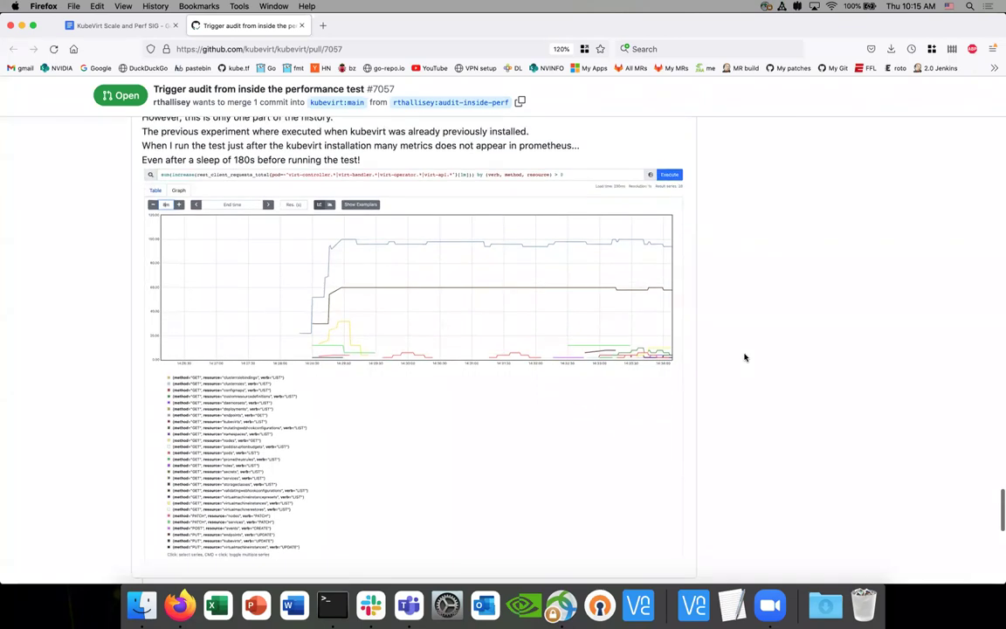
Return to the first graph and examine its lines, its full legend and the paragraph on when the DELETE event appeared
scroll(745, 357, "up", 15)
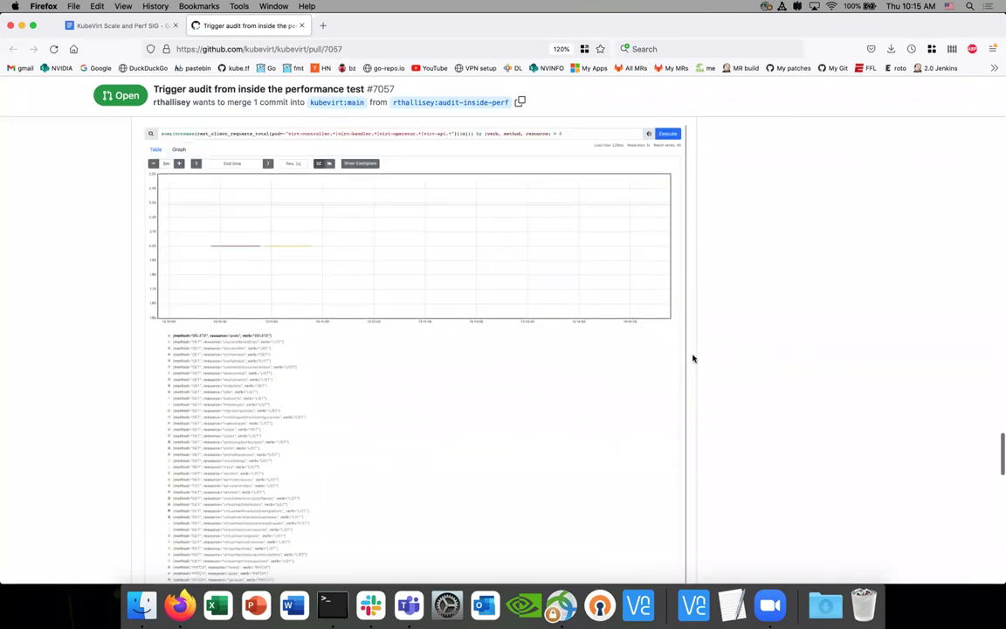
scroll(692, 358, "down", 2)
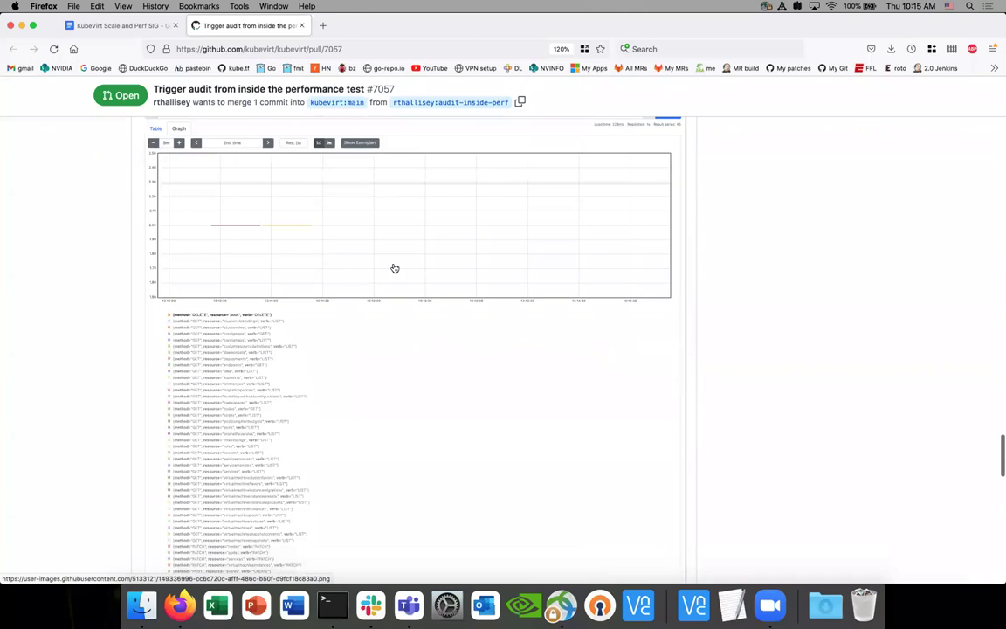
scroll(395, 268, "up", 3)
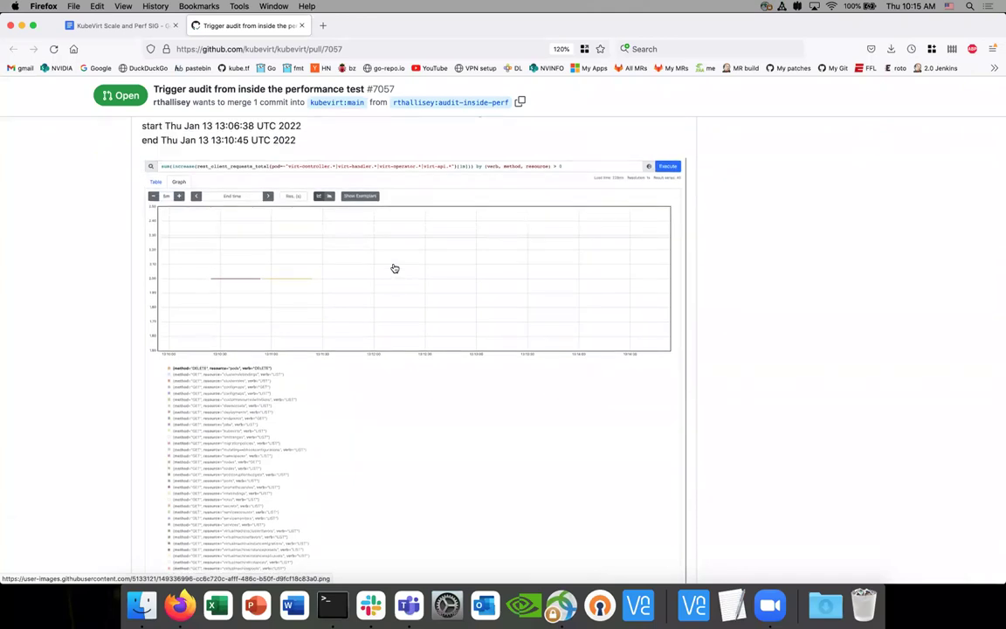
scroll(377, 378, "down", 1)
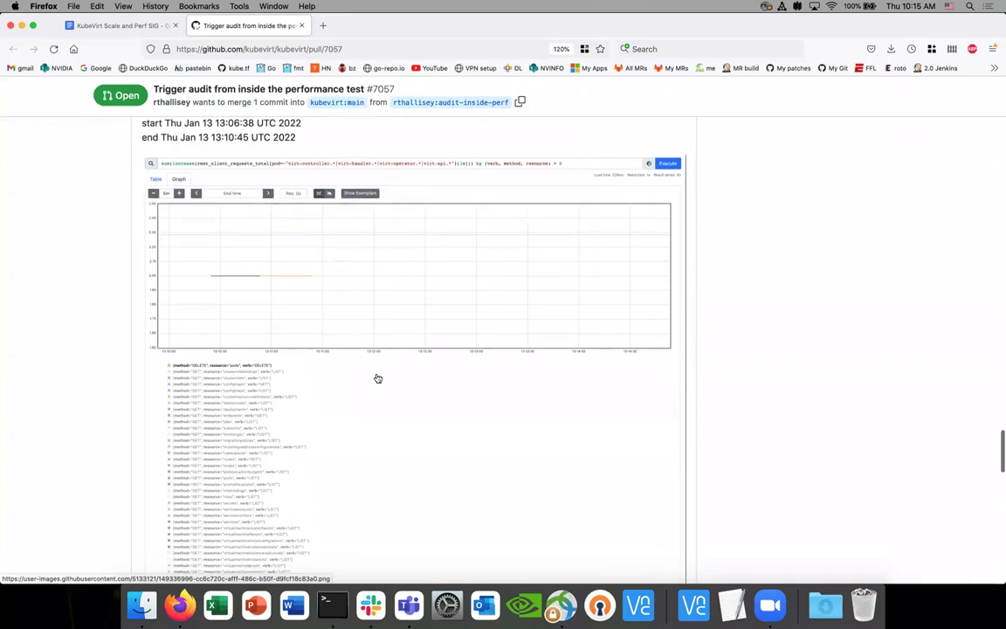
scroll(378, 378, "down", 10)
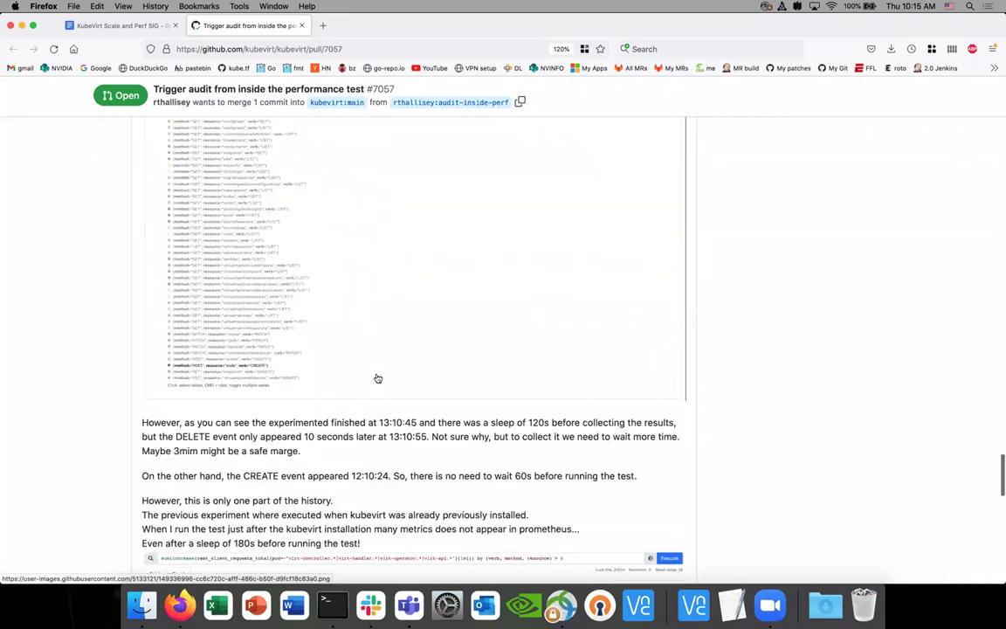
scroll(377, 378, "down", 5)
scroll(378, 378, "up", 8)
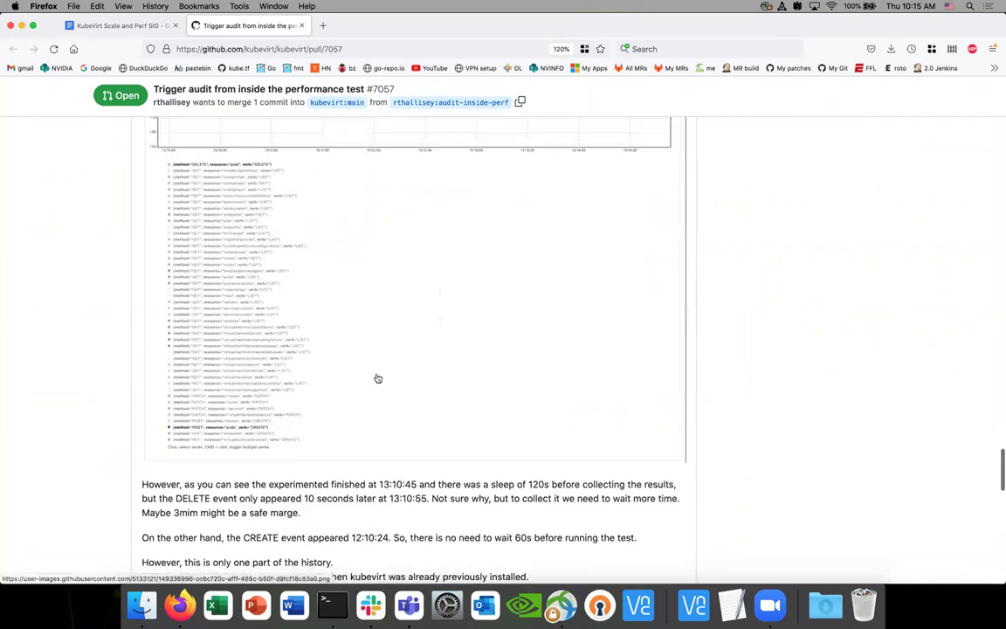
scroll(378, 378, "up", 1)
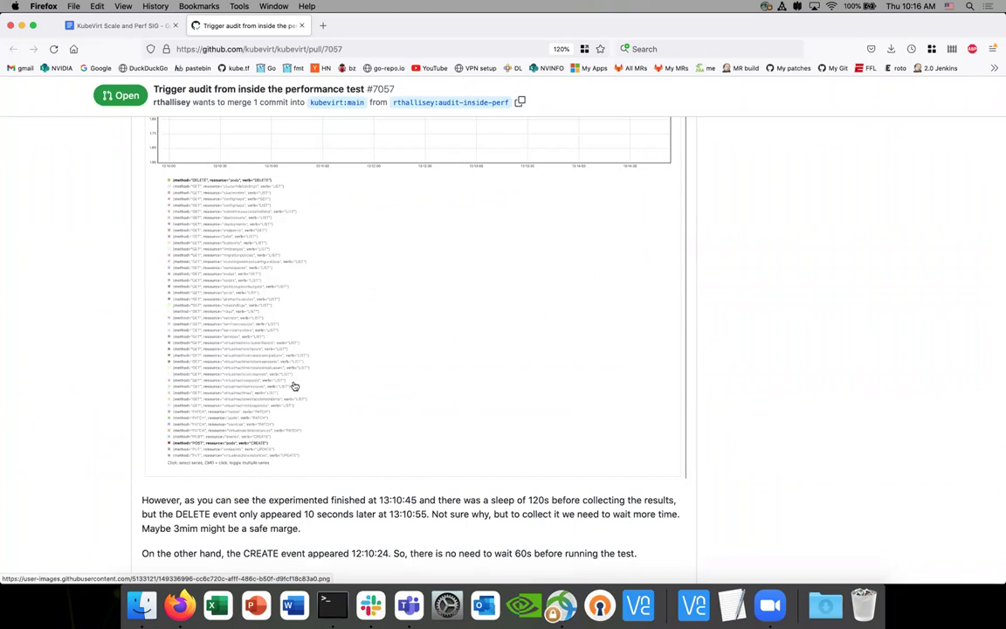
Check the post-installation graph's legend against the first graph's pod DELETE and CREATE entries, and reread the notes between the graphs
scroll(297, 385, "down", 10)
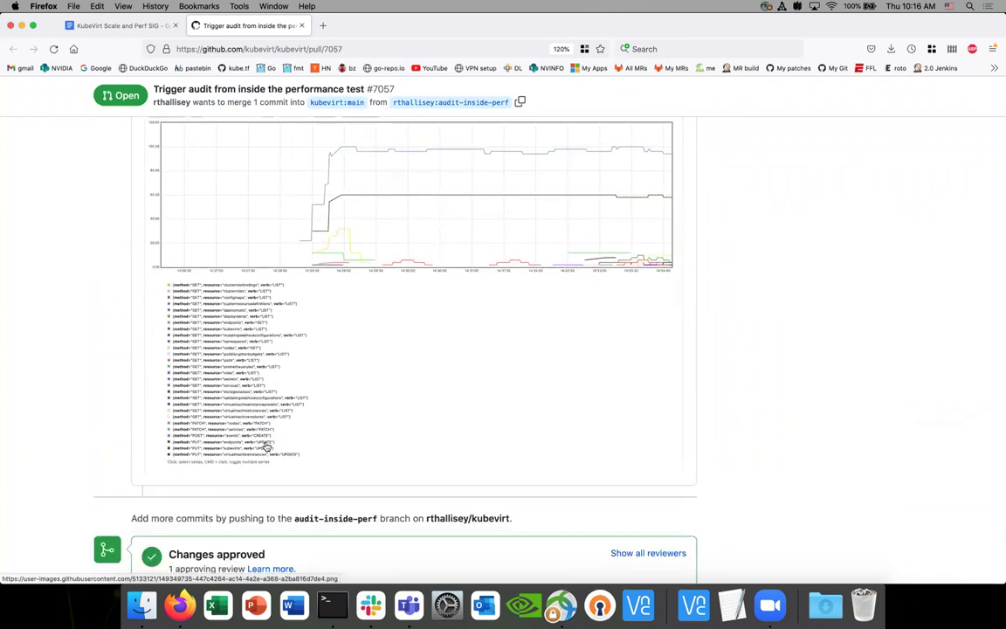
scroll(266, 446, "up", 1)
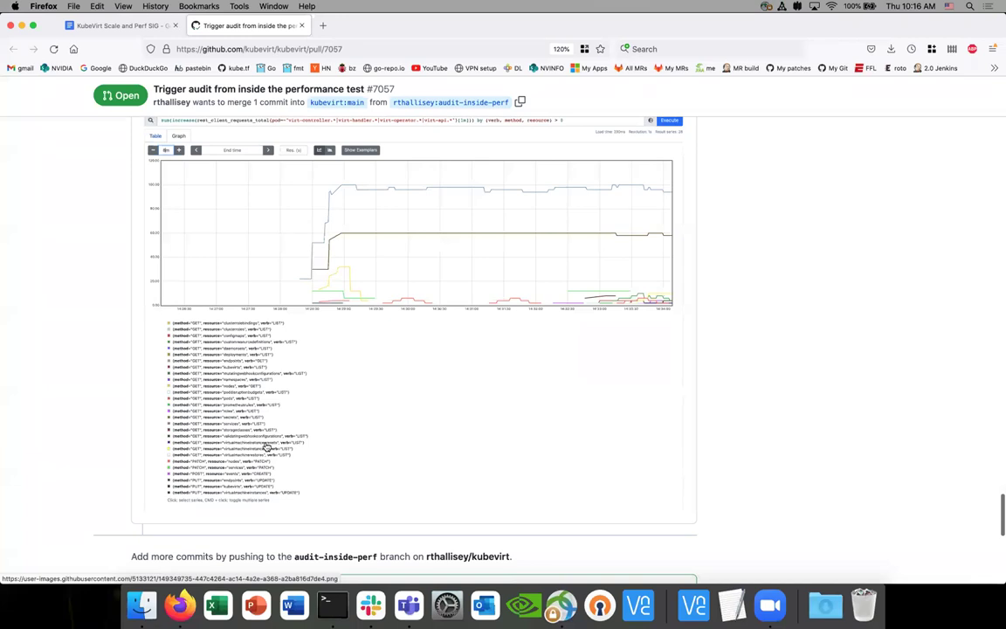
scroll(267, 446, "up", 4)
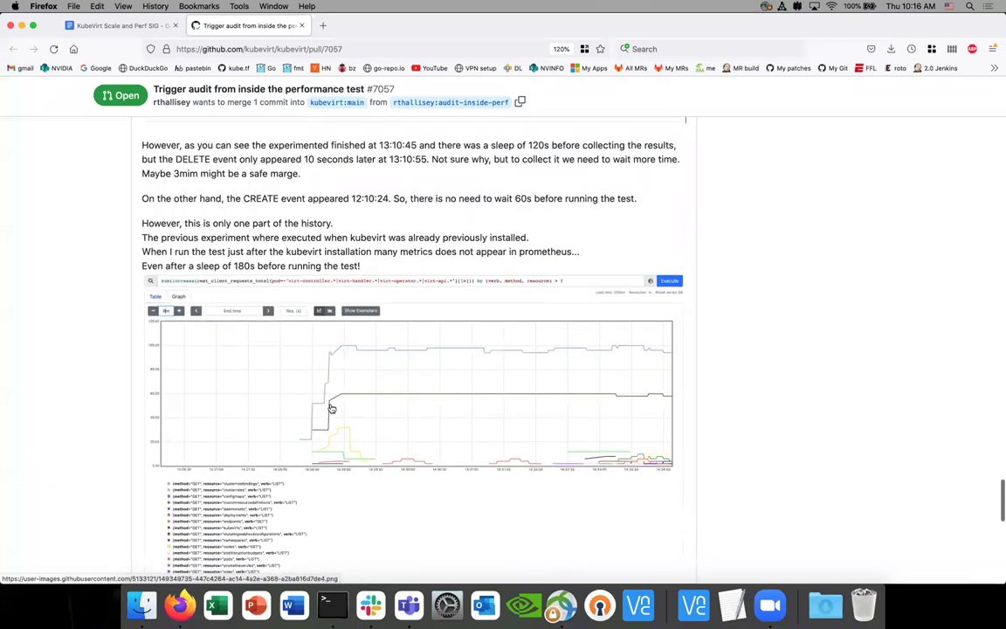
scroll(334, 419, "up", 2)
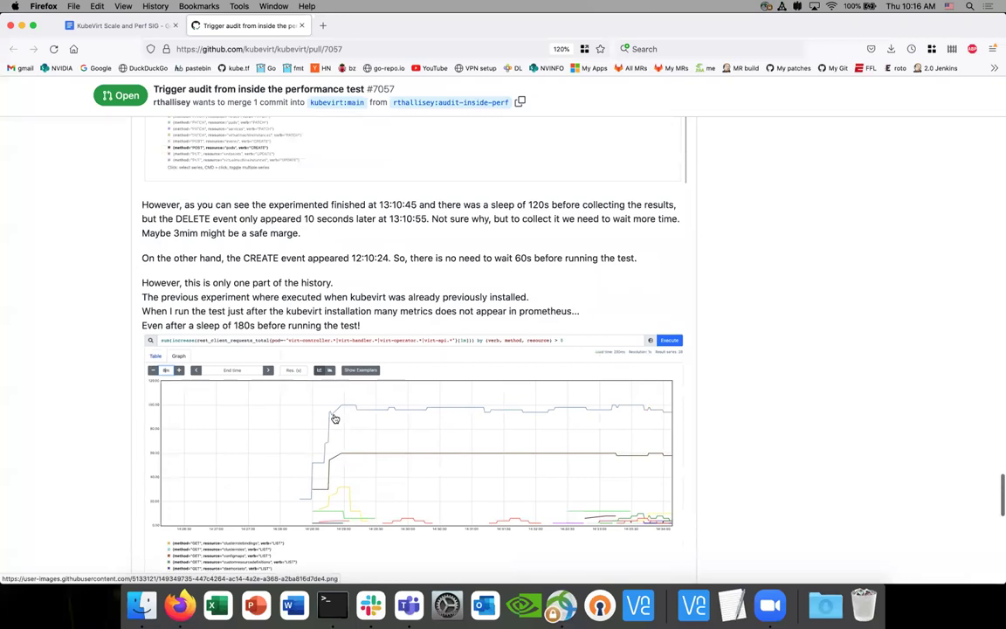
scroll(335, 419, "up", 6)
scroll(335, 419, "up", 3)
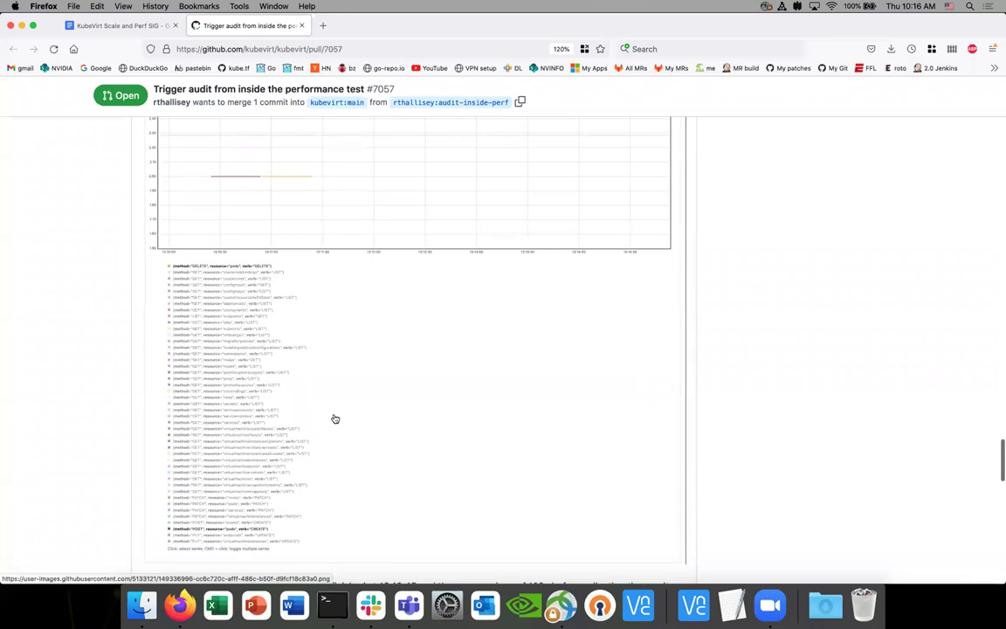
scroll(334, 419, "down", 10)
scroll(336, 418, "down", 1)
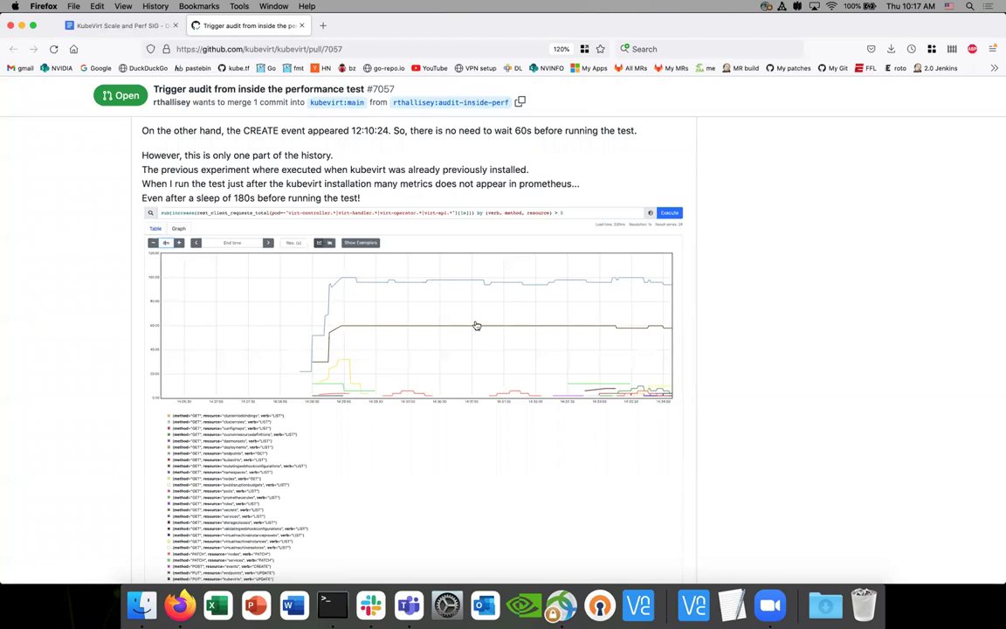
scroll(476, 325, "down", 2)
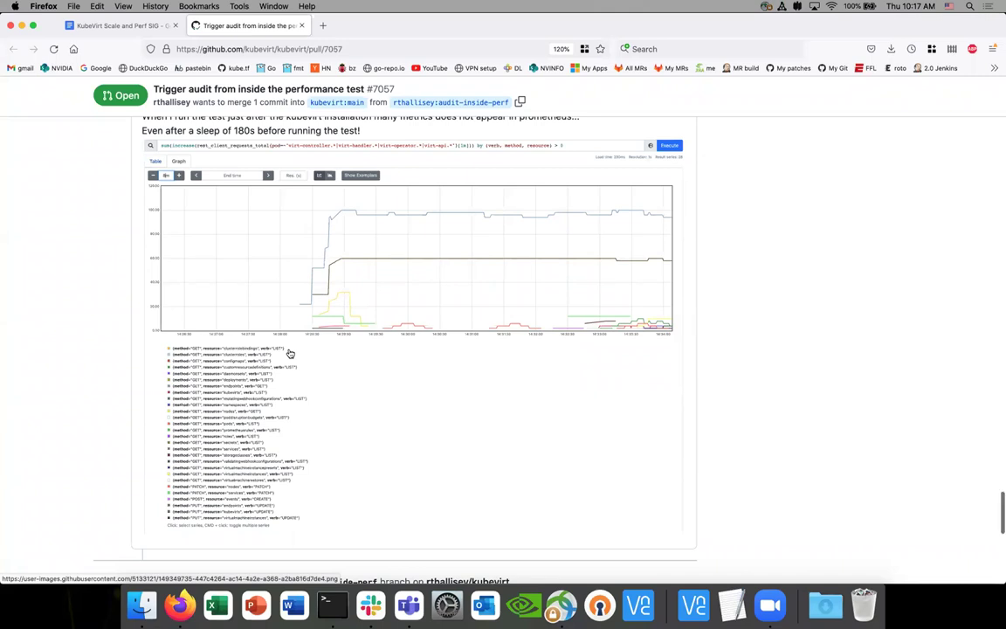
Find the local run results in the pull request description and highlight the CREATE-pods-count entry
scroll(290, 352, "up", 5)
scroll(290, 353, "up", 20)
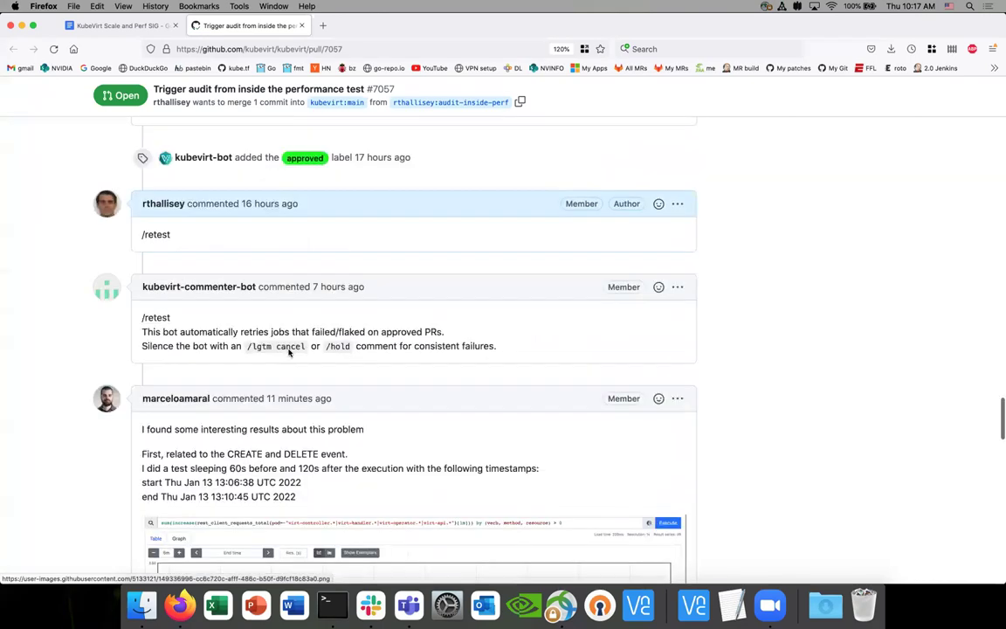
scroll(289, 353, "up", 20)
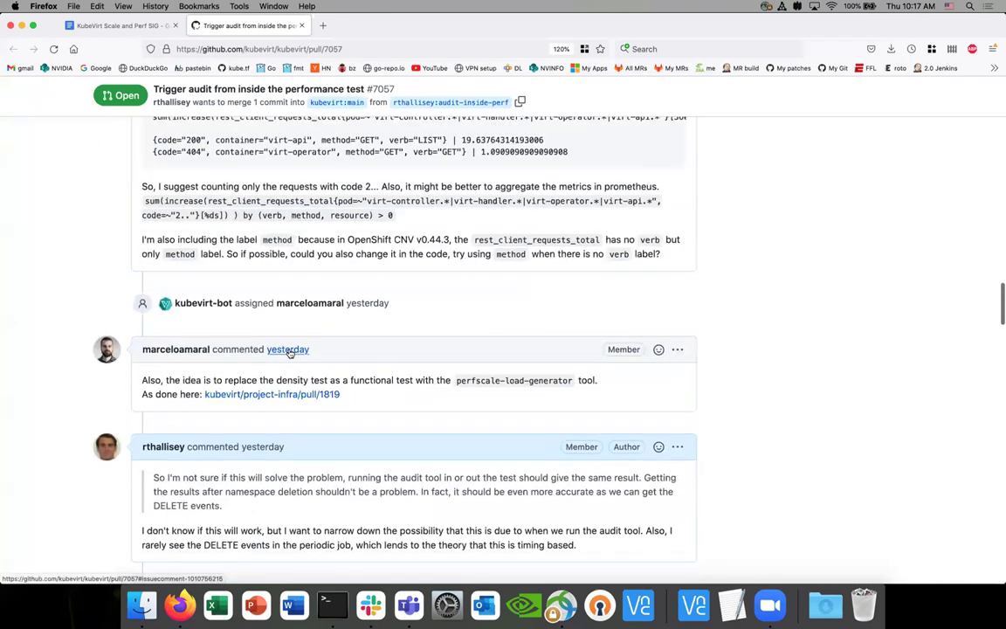
scroll(290, 352, "up", 5)
scroll(289, 351, "up", 2)
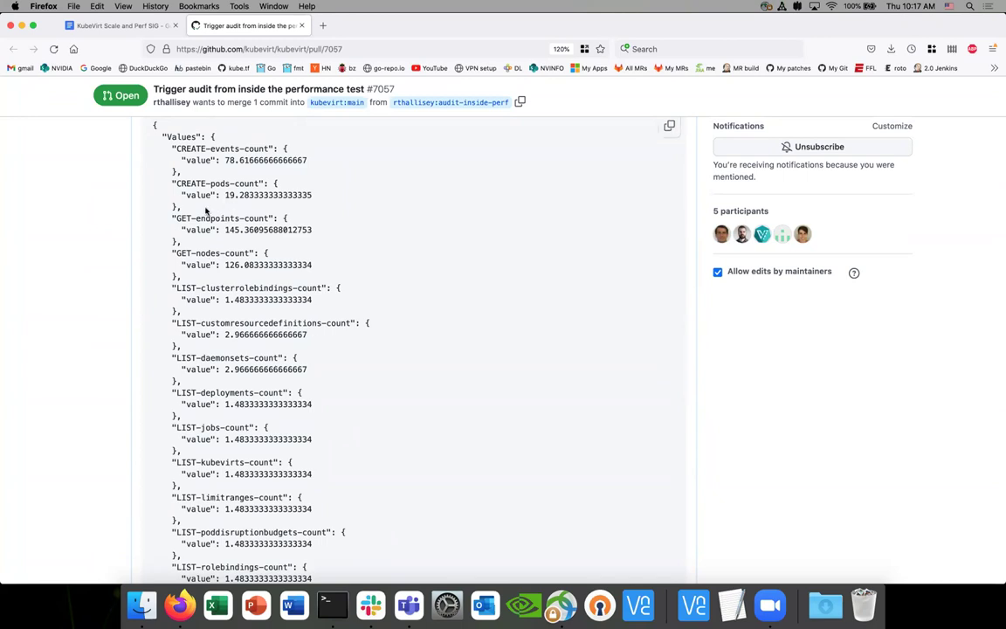
scroll(205, 207, "up", 1)
scroll(204, 208, "down", 3)
scroll(202, 210, "up", 3)
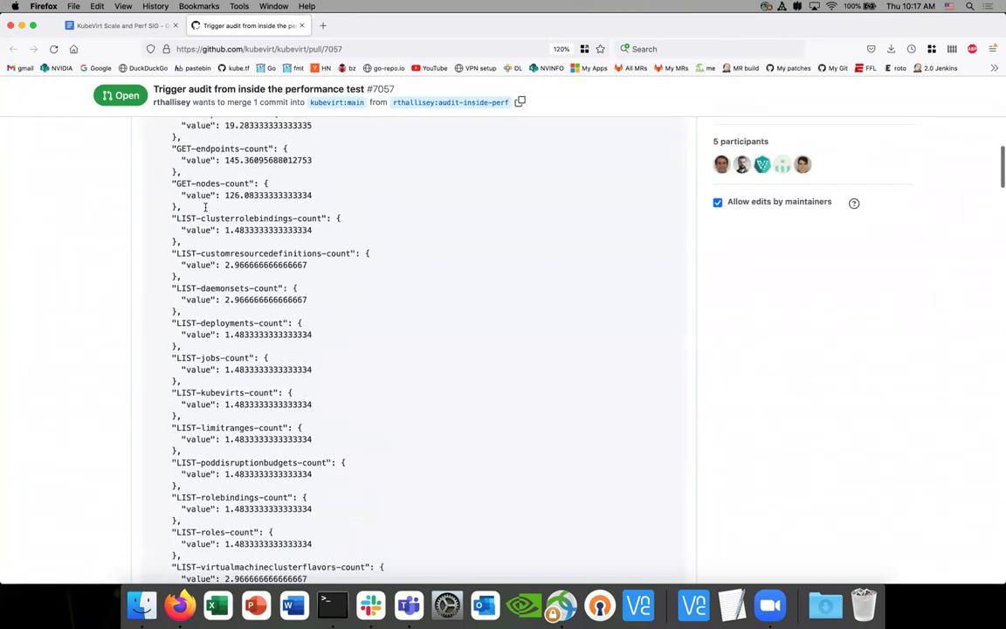
scroll(200, 212, "up", 1)
left_click_drag(167, 216, 277, 216)
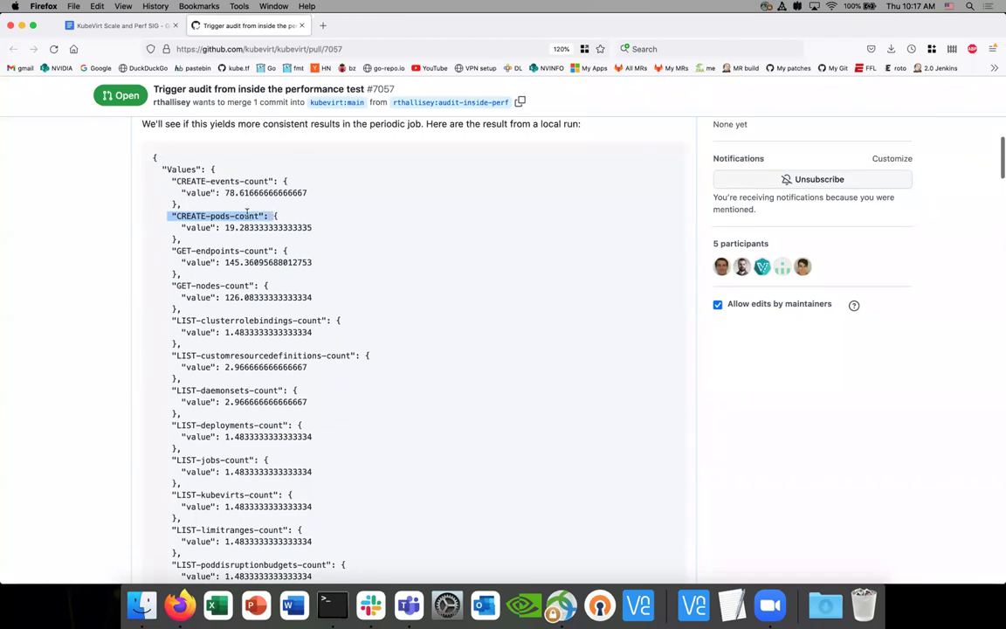
left_click(287, 215)
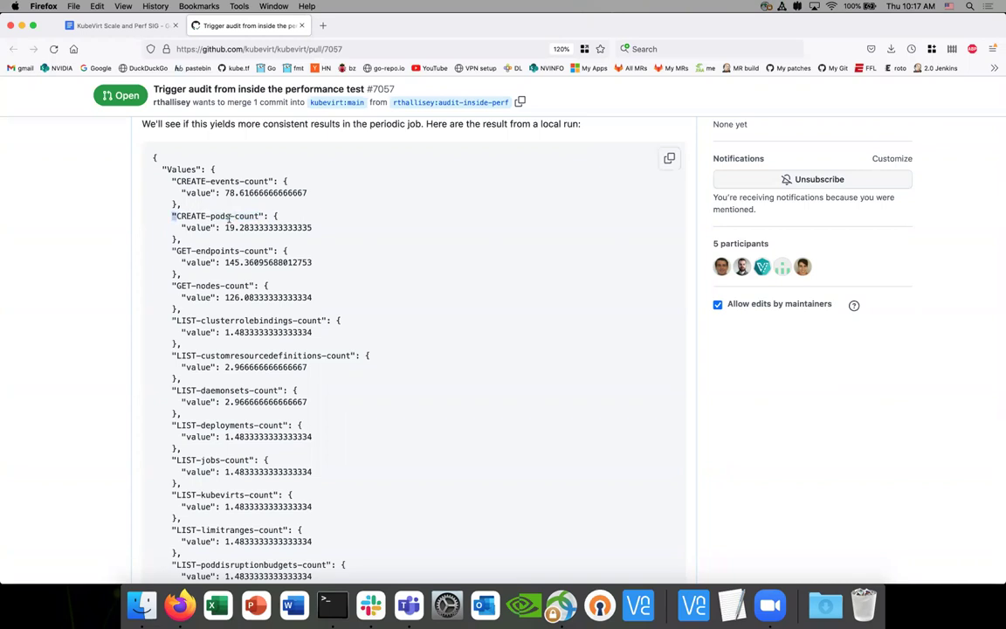
left_click_drag(172, 215, 290, 221)
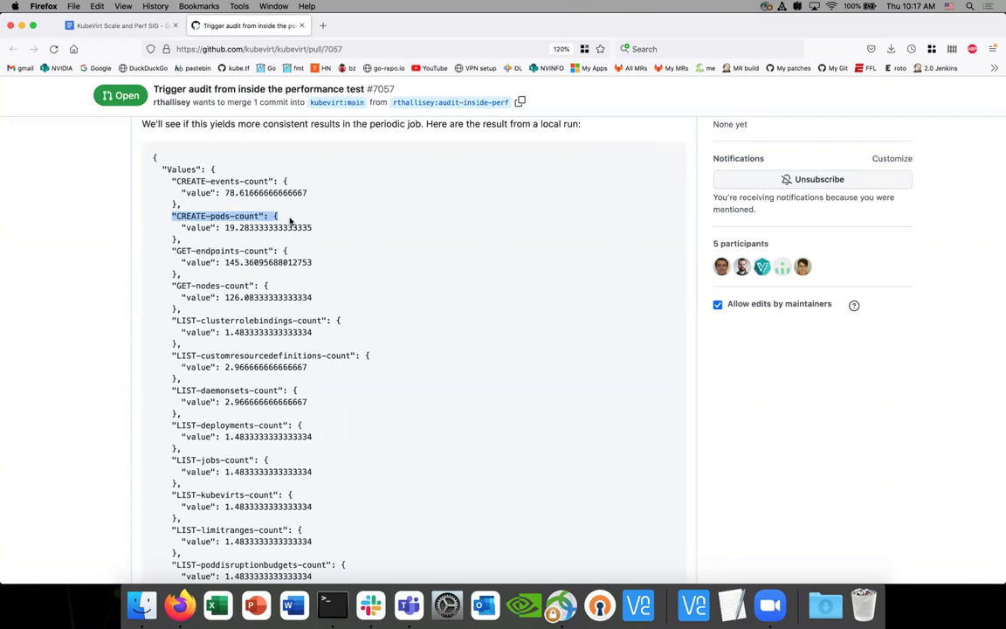
left_click(291, 221)
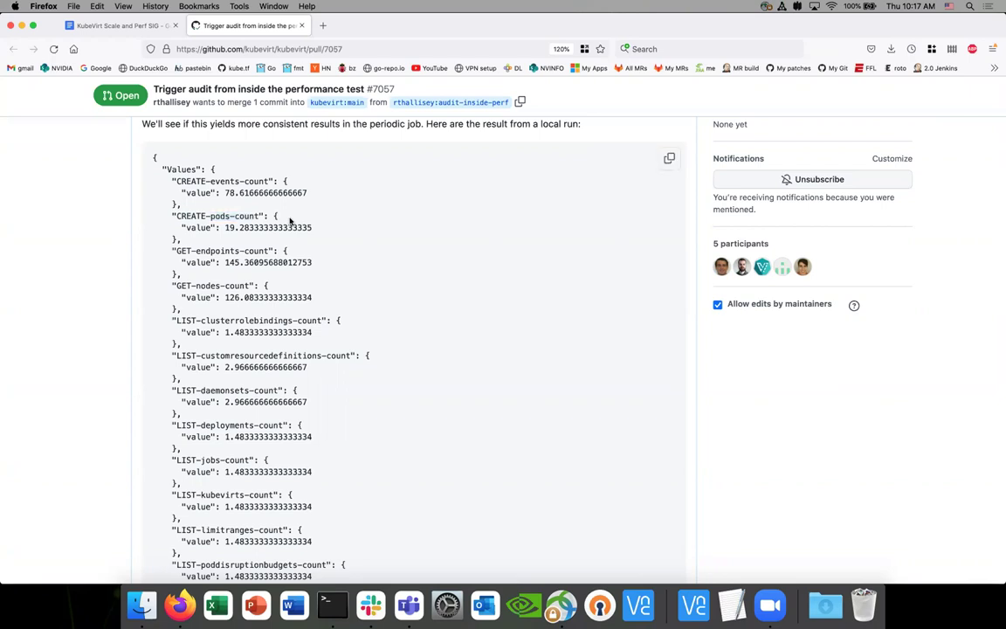
Look through the LIST and PATCH counts of the local run, and highlight CREATE-pods-count again
scroll(291, 221, "down", 1)
scroll(291, 221, "down", 10)
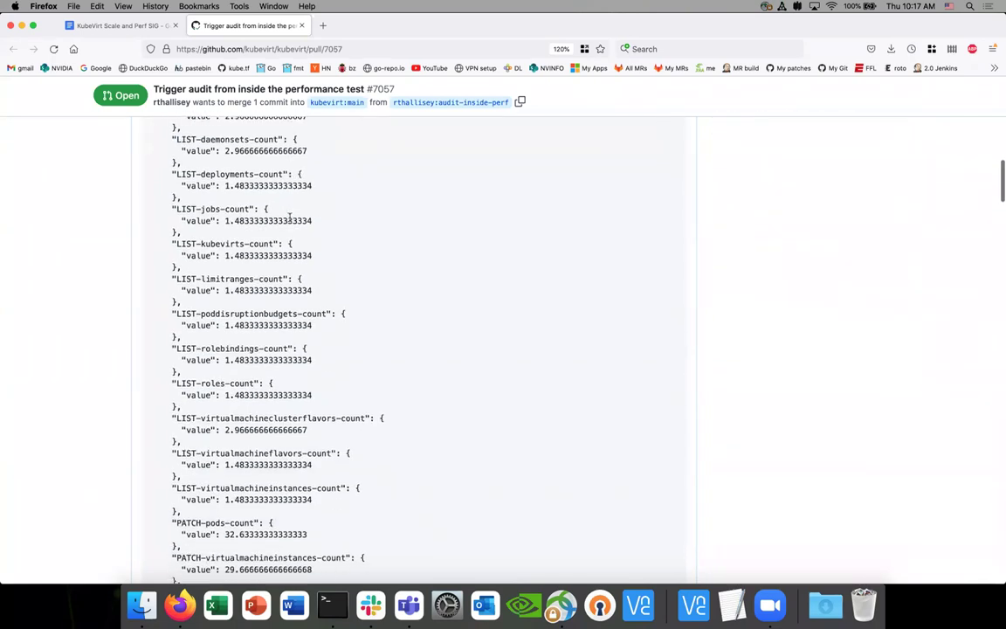
scroll(291, 216, "up", 10)
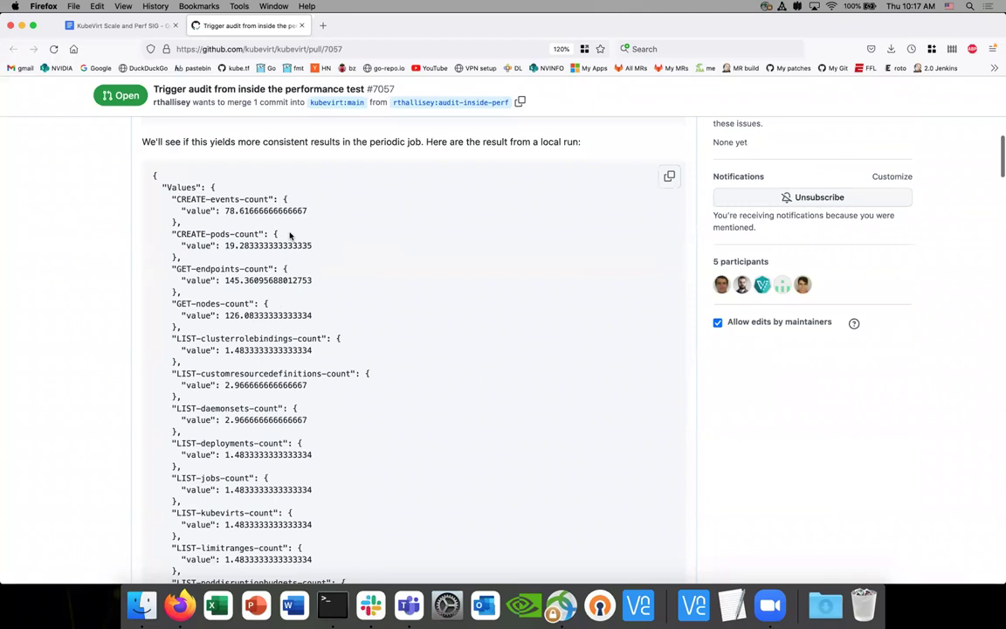
left_click_drag(291, 235, 174, 234)
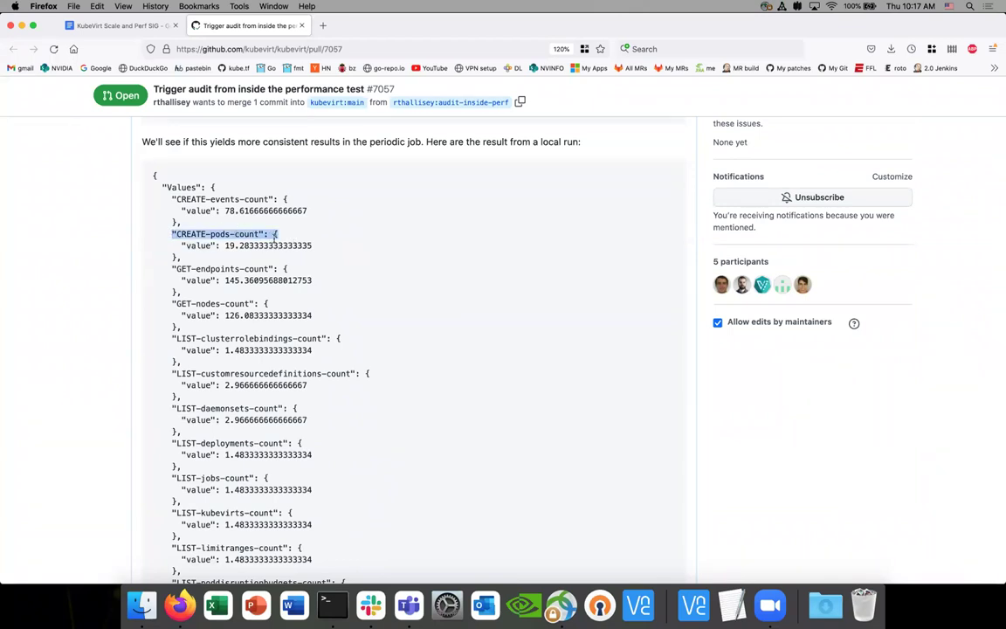
scroll(261, 248, "up", 1)
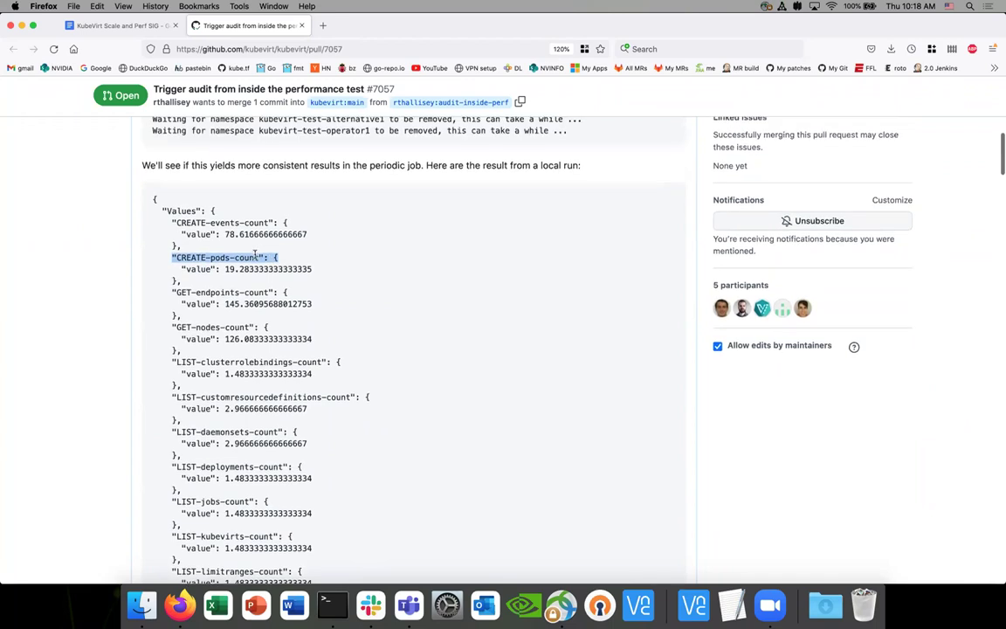
scroll(254, 253, "up", 1)
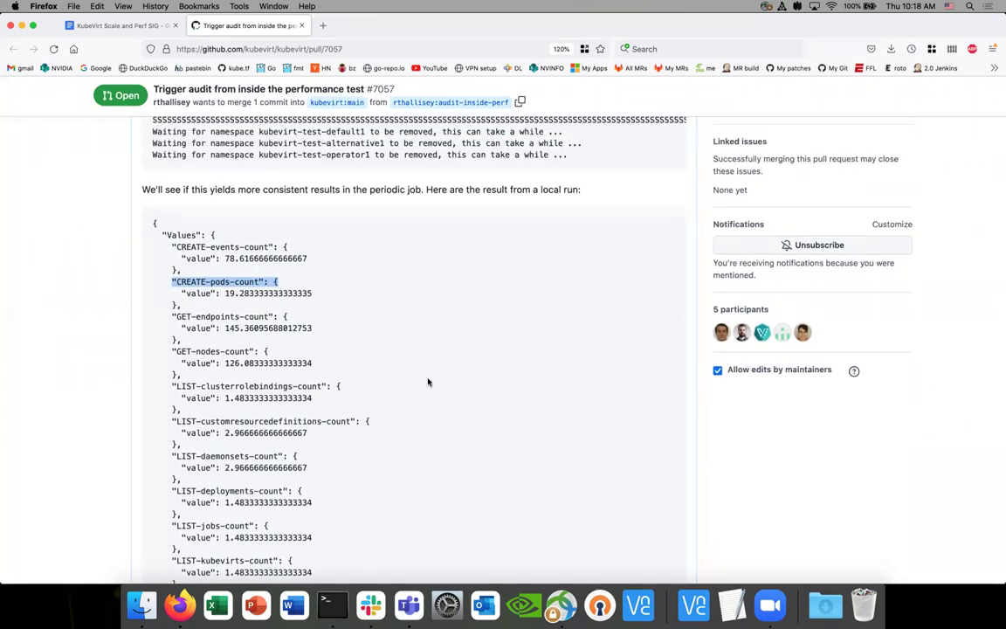
Clear the highlight, look through the remaining local run counts, and read the review comments on the audit tool's timing and DELETE events
scroll(730, 427, "down", 1)
left_click(733, 427)
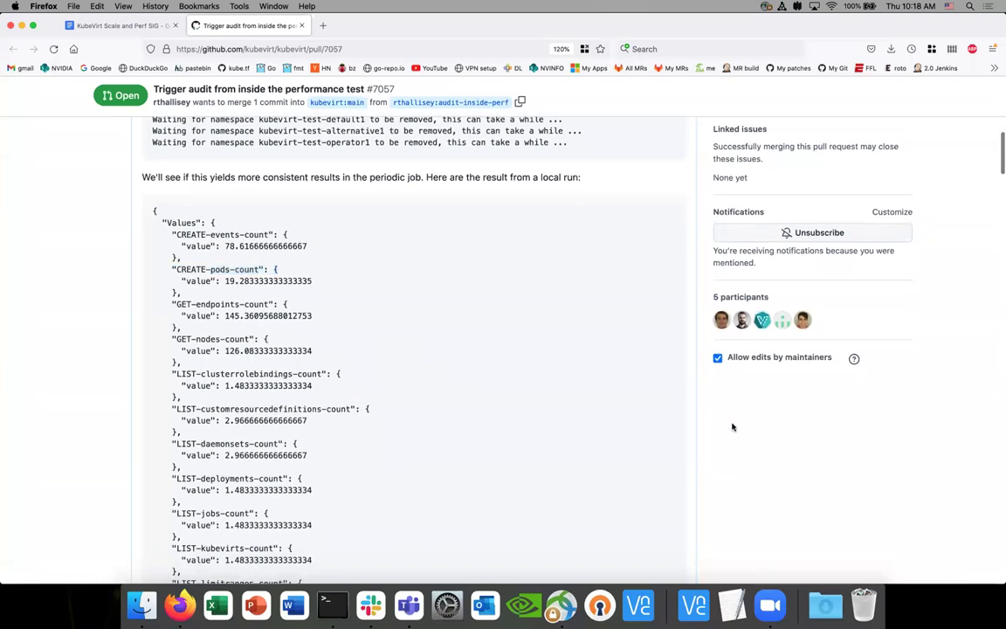
scroll(733, 427, "down", 10)
scroll(733, 427, "down", 20)
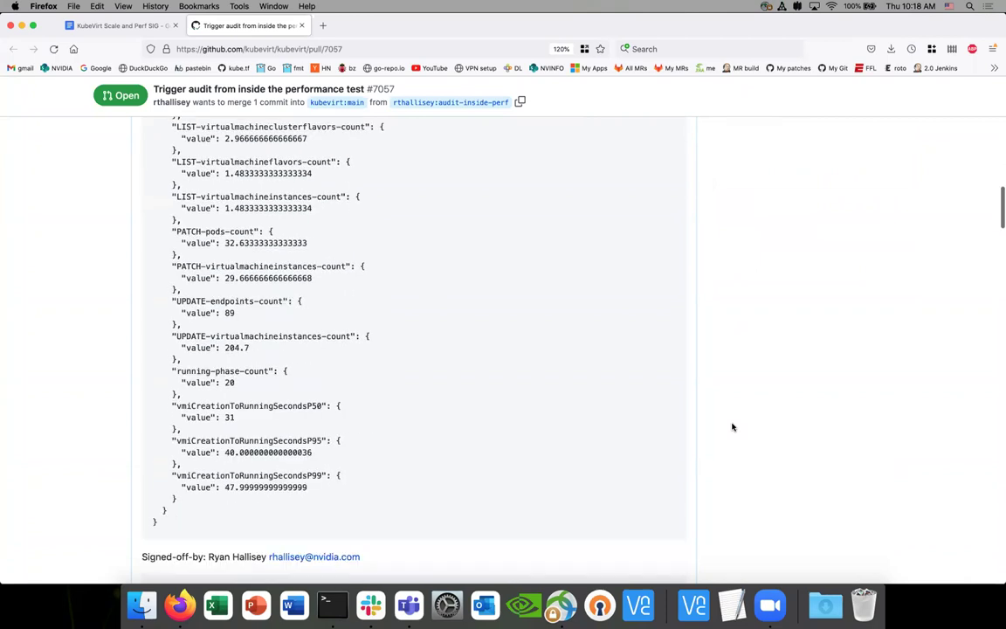
scroll(733, 427, "down", 4)
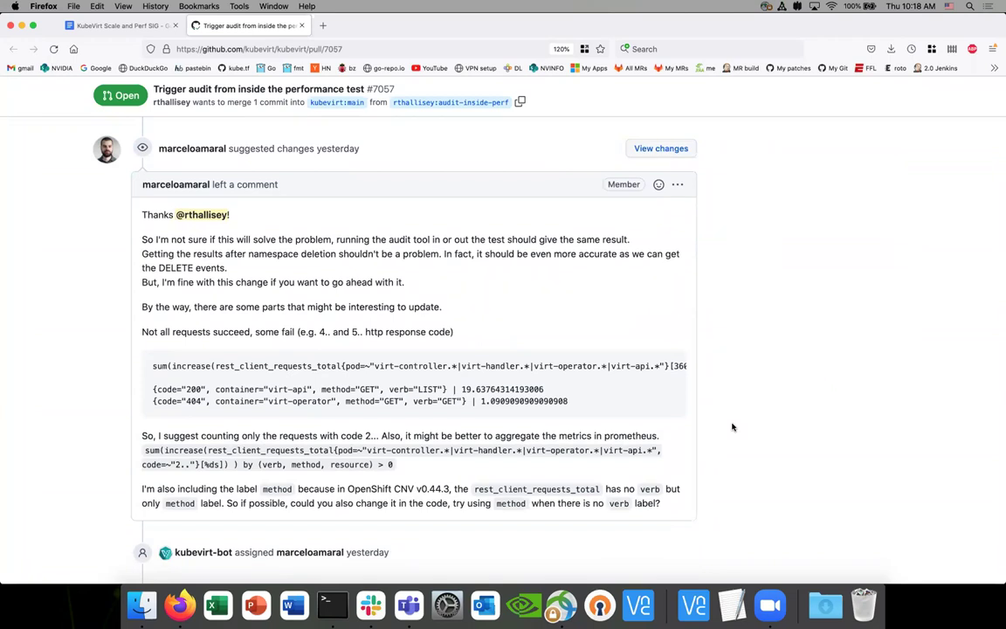
scroll(733, 427, "down", 7)
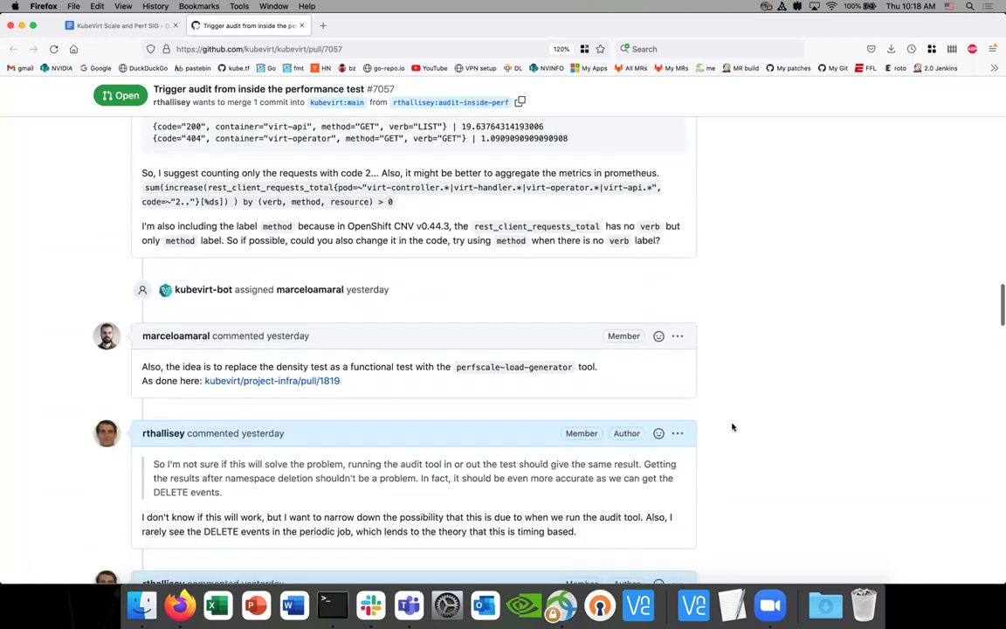
scroll(732, 427, "down", 9)
scroll(733, 427, "up", 12)
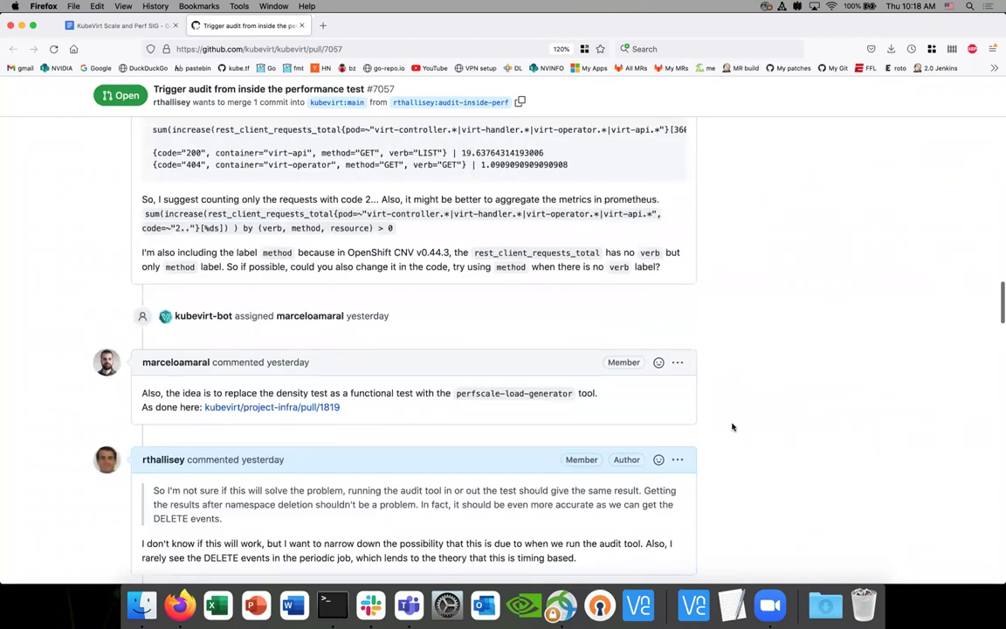
Go on to the comment with the Prometheus graphs and read the notes between its two graphs
scroll(733, 427, "down", 20)
scroll(733, 427, "down", 16)
scroll(732, 427, "up", 5)
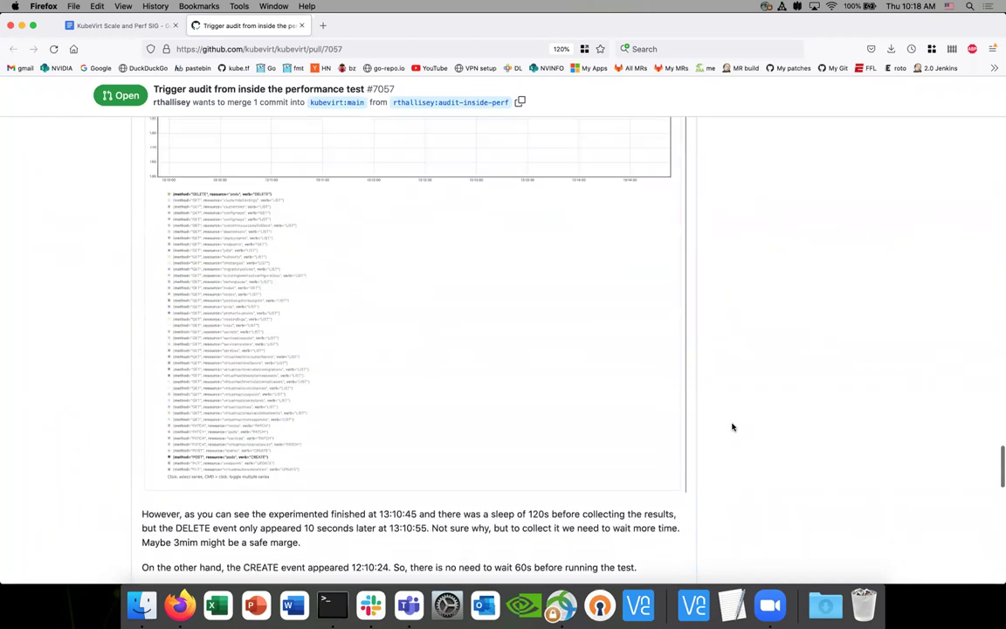
scroll(731, 423, "down", 8)
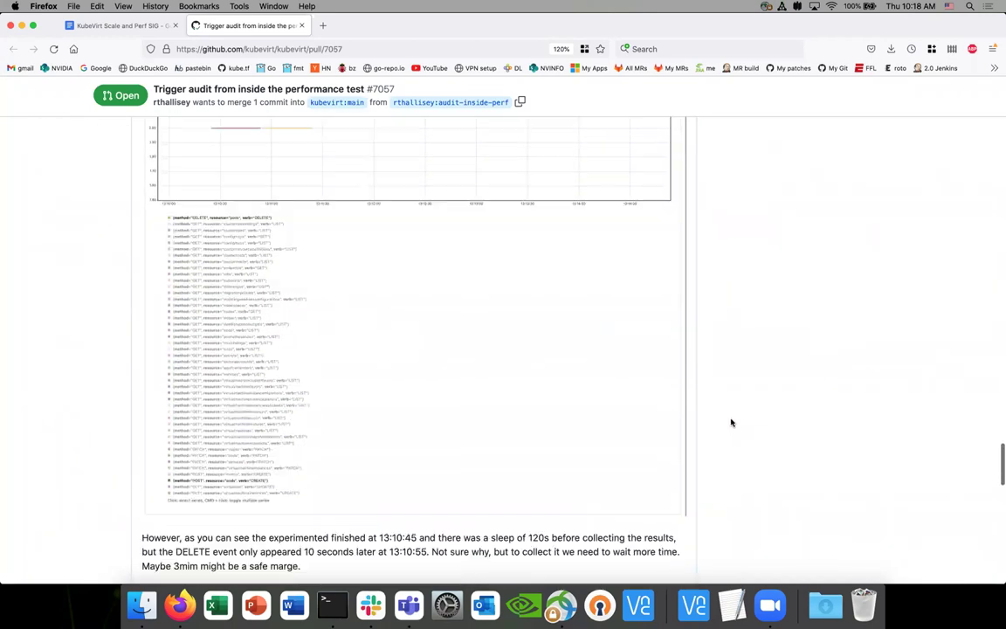
scroll(736, 410, "down", 4)
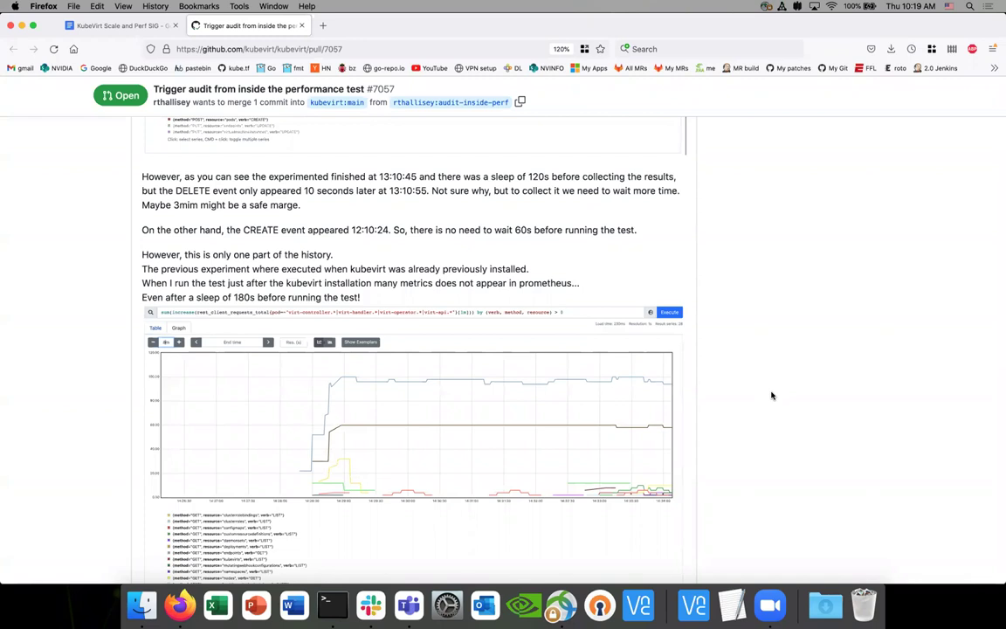
Return to the review comment suggesting to count only requests with code 2 and reread its queries and the method label note
scroll(771, 396, "up", 15)
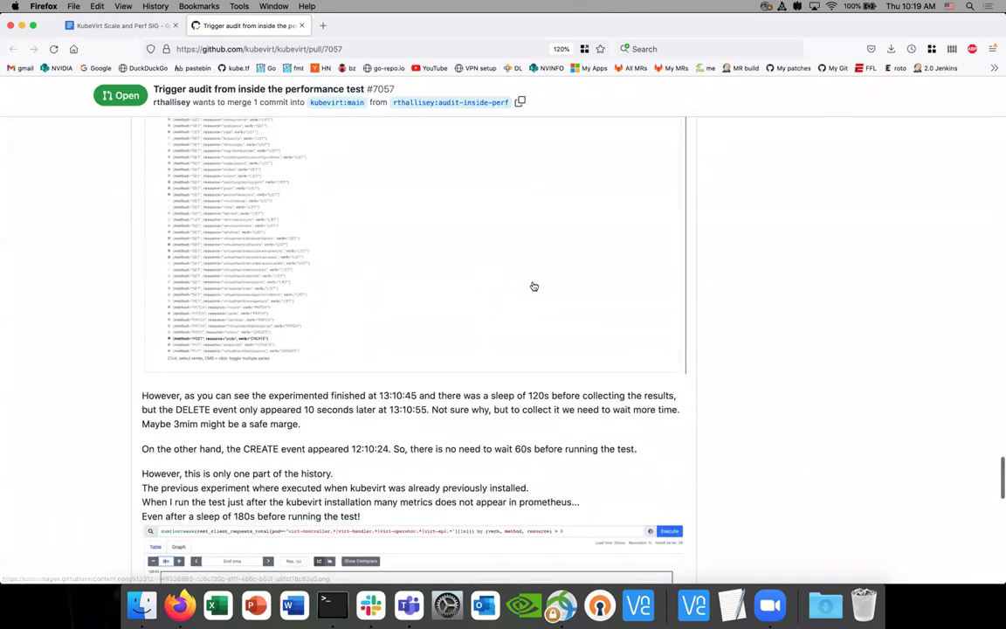
scroll(469, 374, "down", 2)
scroll(469, 373, "up", 10)
scroll(469, 373, "up", 10)
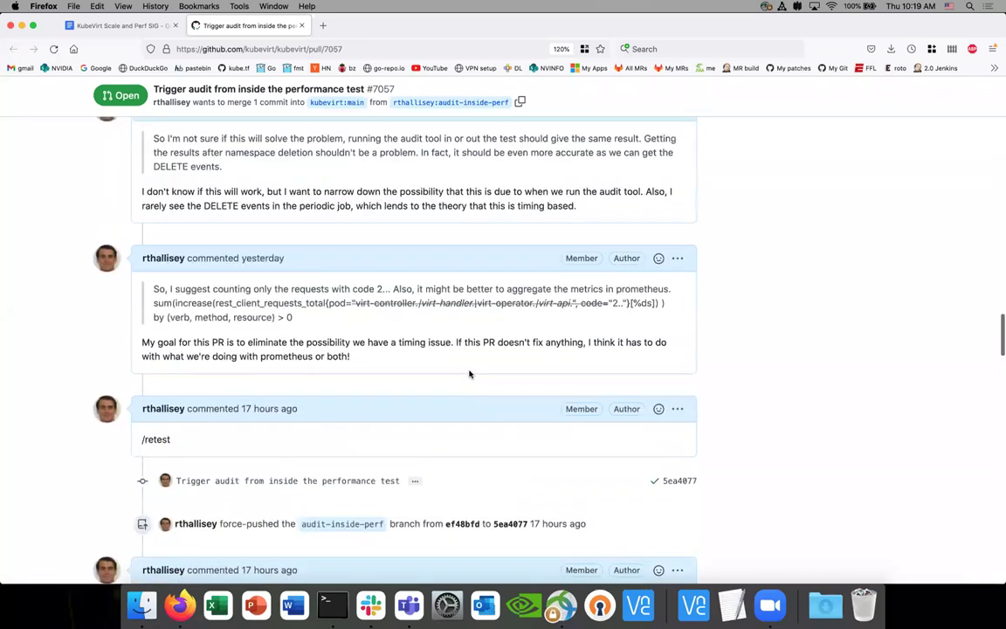
scroll(389, 398, "up", 8)
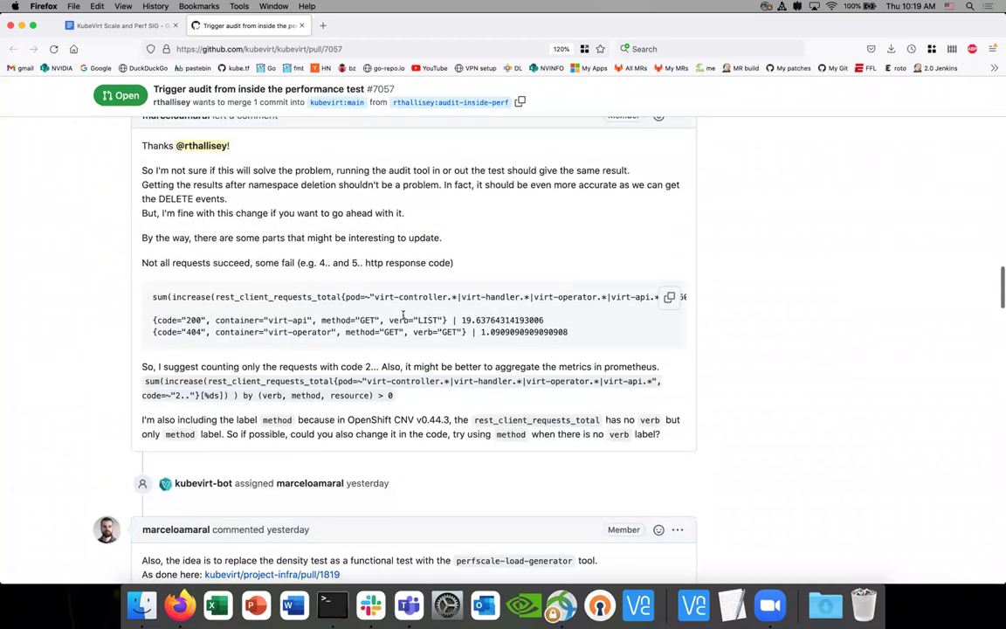
scroll(390, 335, "up", 1)
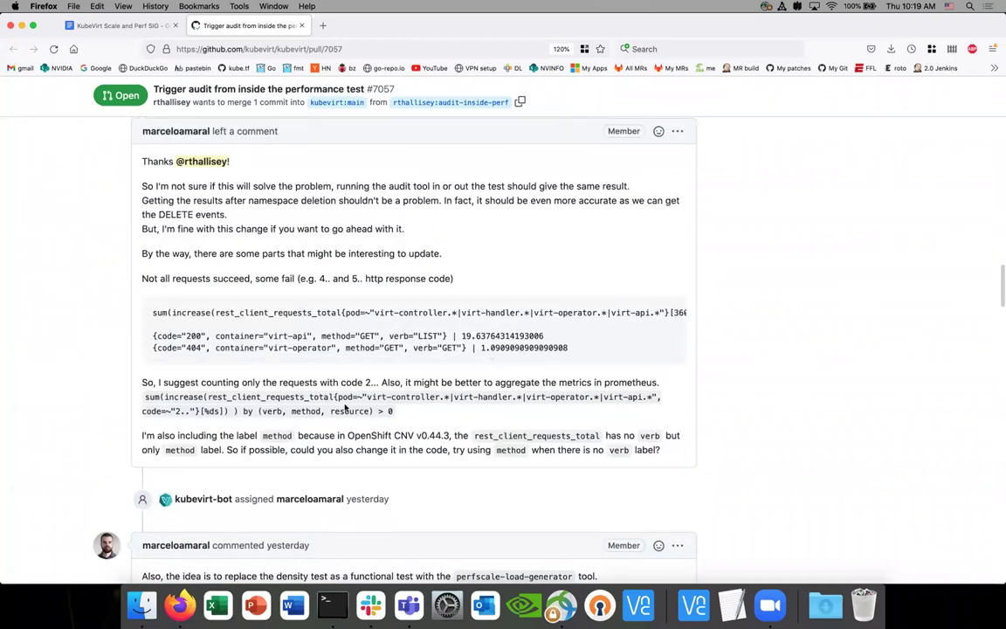
scroll(344, 402, "up", 1)
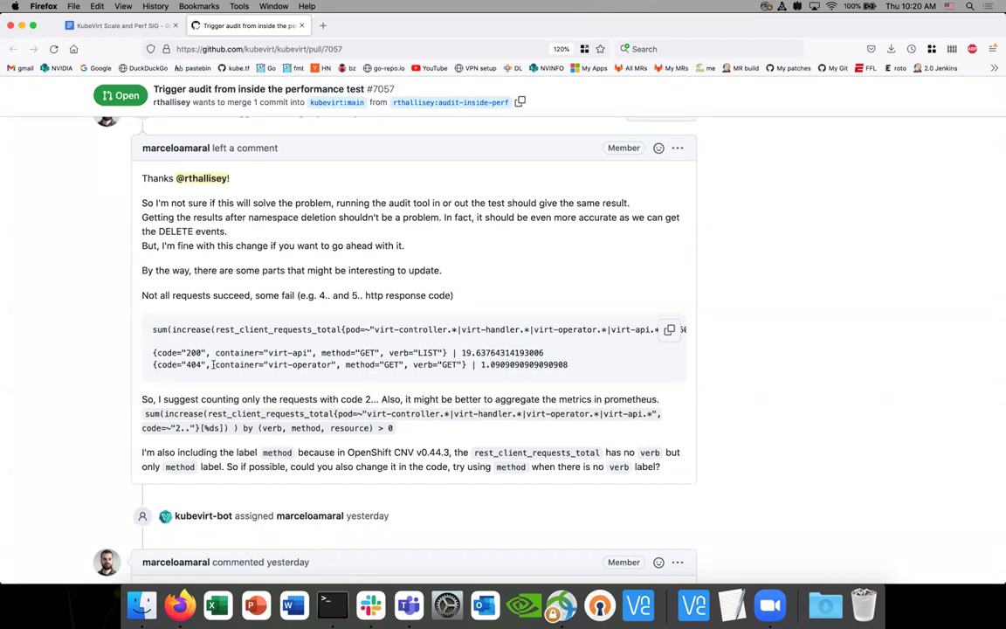
scroll(210, 392, "down", 1)
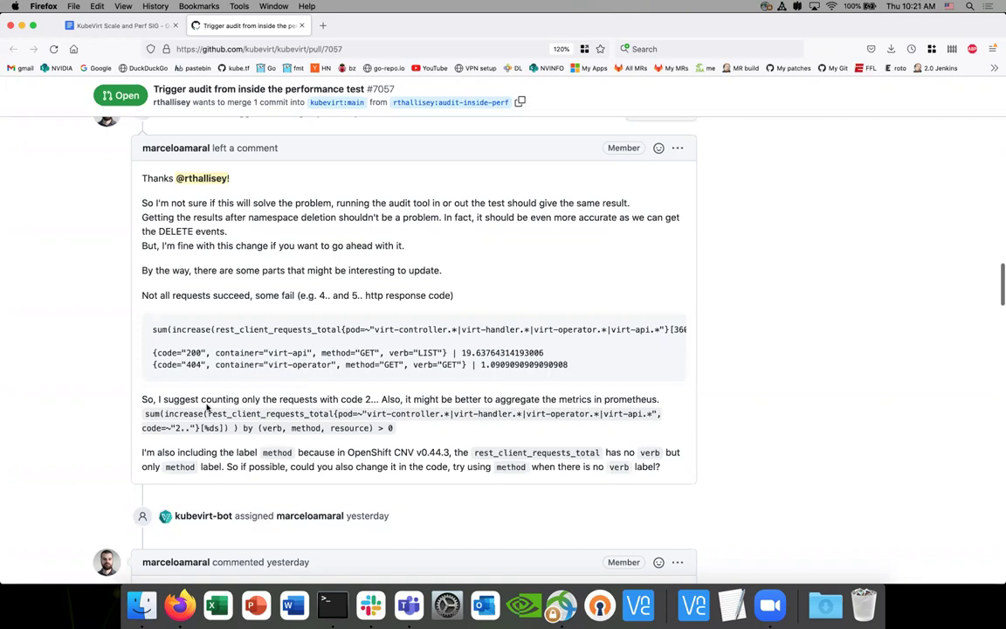
Go back to the first graph and examine its lines, query and the test's sleep times and start and end timestamps
scroll(318, 401, "down", 15)
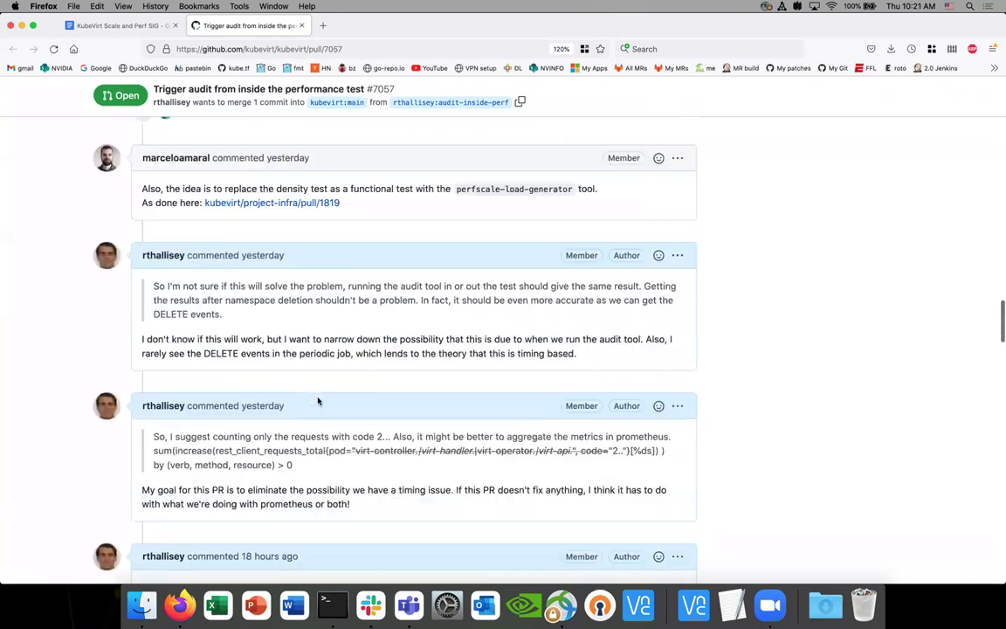
scroll(318, 401, "down", 10)
scroll(318, 401, "up", 3)
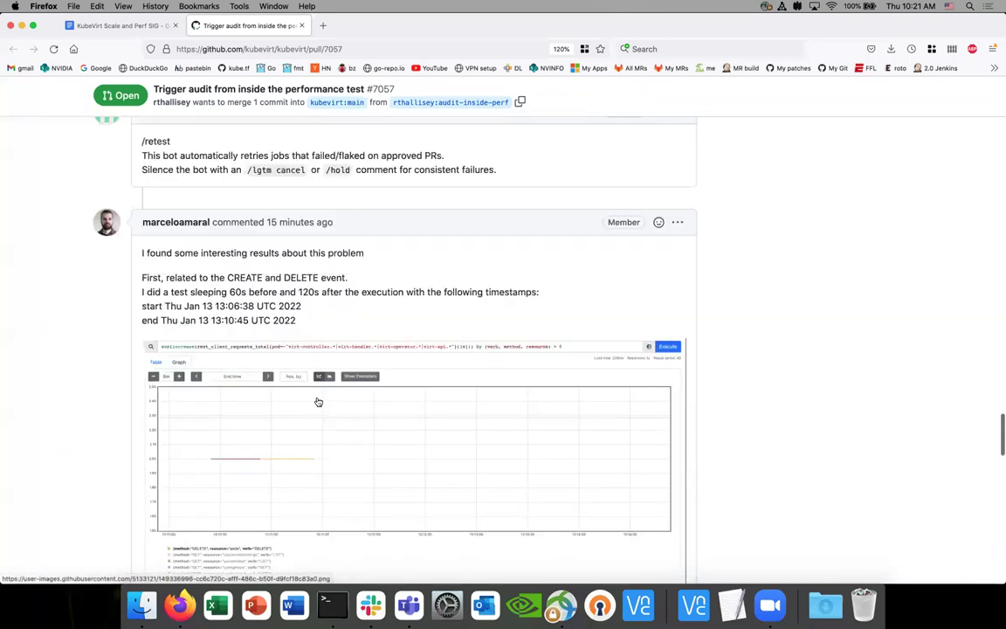
scroll(317, 401, "down", 5)
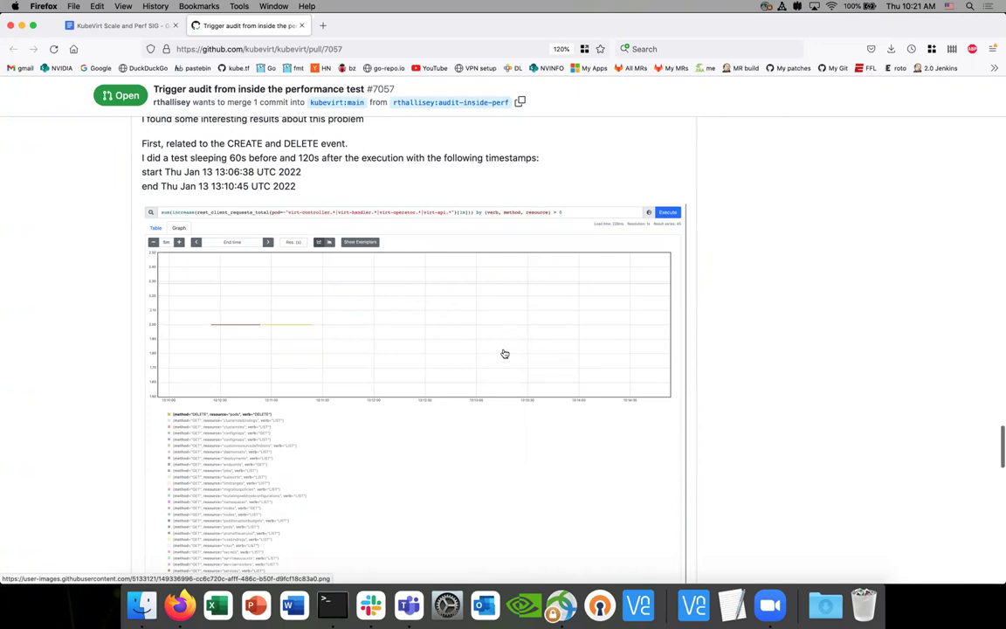
scroll(454, 319, "up", 1)
scroll(404, 309, "up", 1)
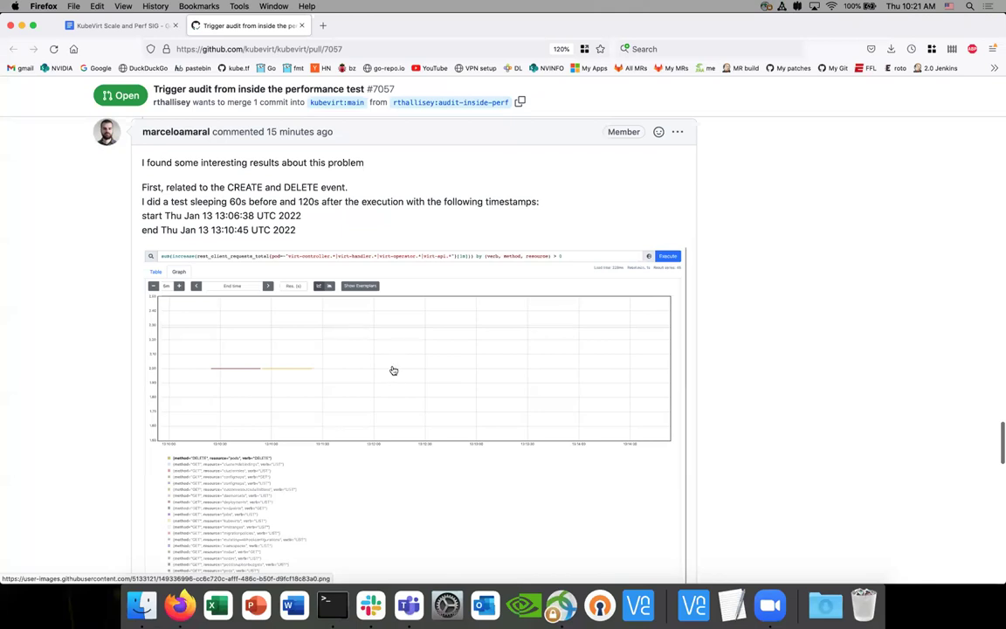
scroll(393, 370, "down", 1)
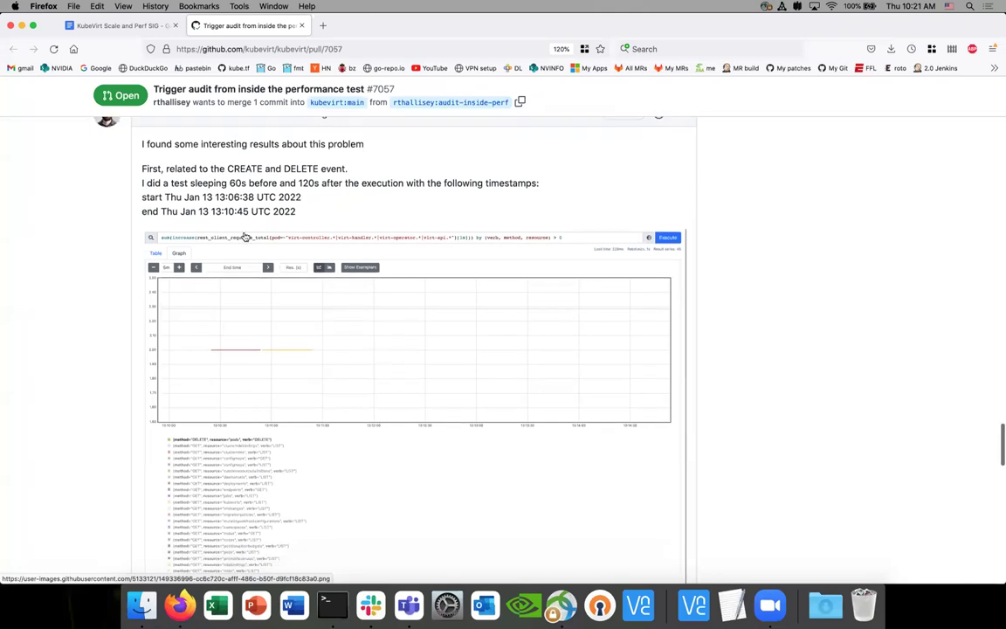
In the meeting notes, add below the 7057 link: "Rerun `make perftest` and watch prometheus graph. Prometheus seems to gather metrics at a different rate than we expect"
left_click(122, 26)
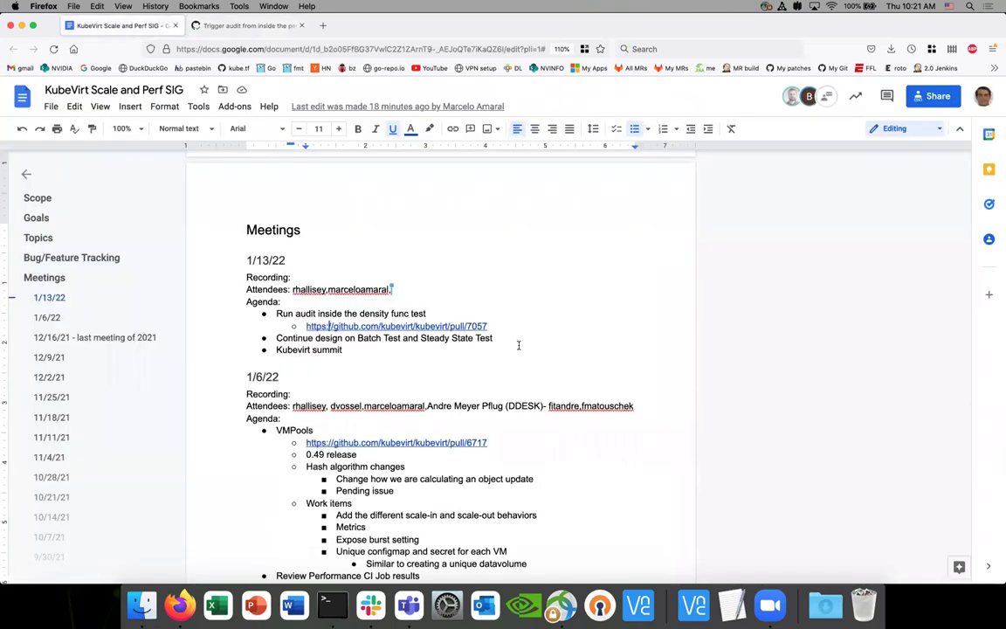
left_click(507, 325)
key("Return")
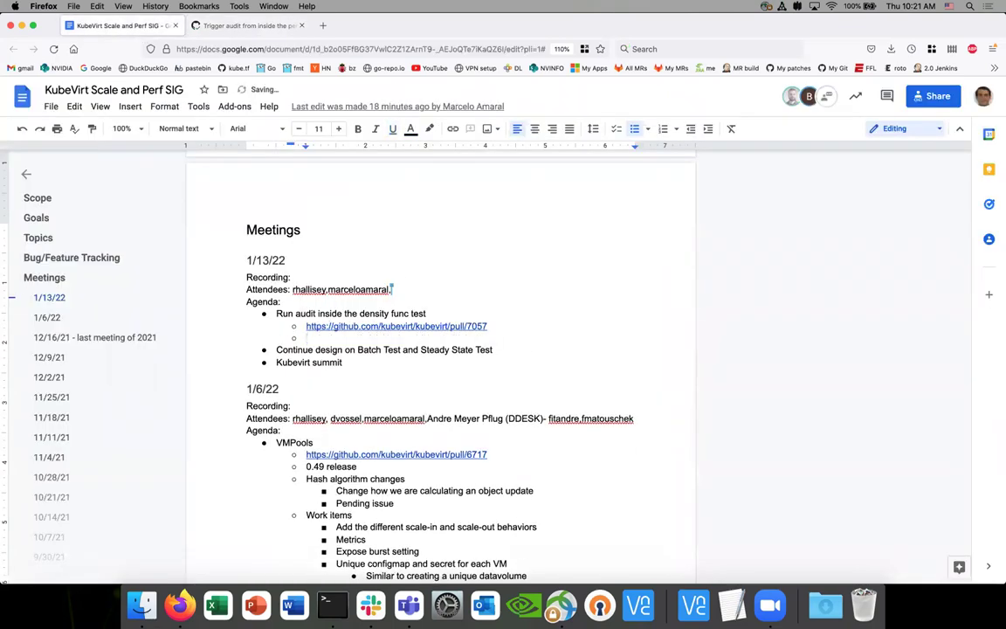
type("Rerun `make perftest` and watfh")
key("BackSpace")
key("BackSpace")
type("ch promethues")
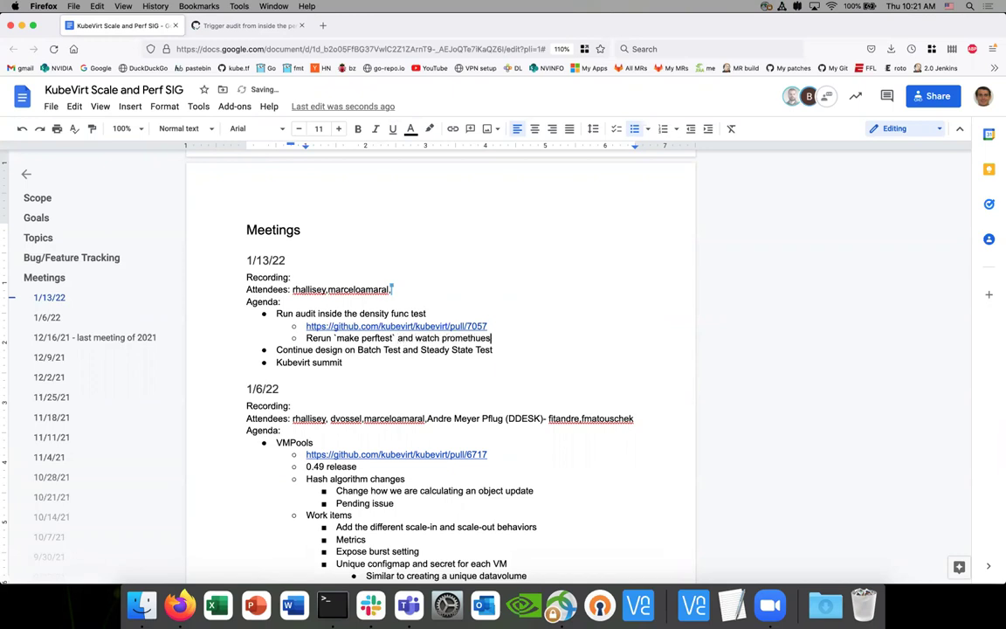
type(" graph.  Prometheus seems to gather")
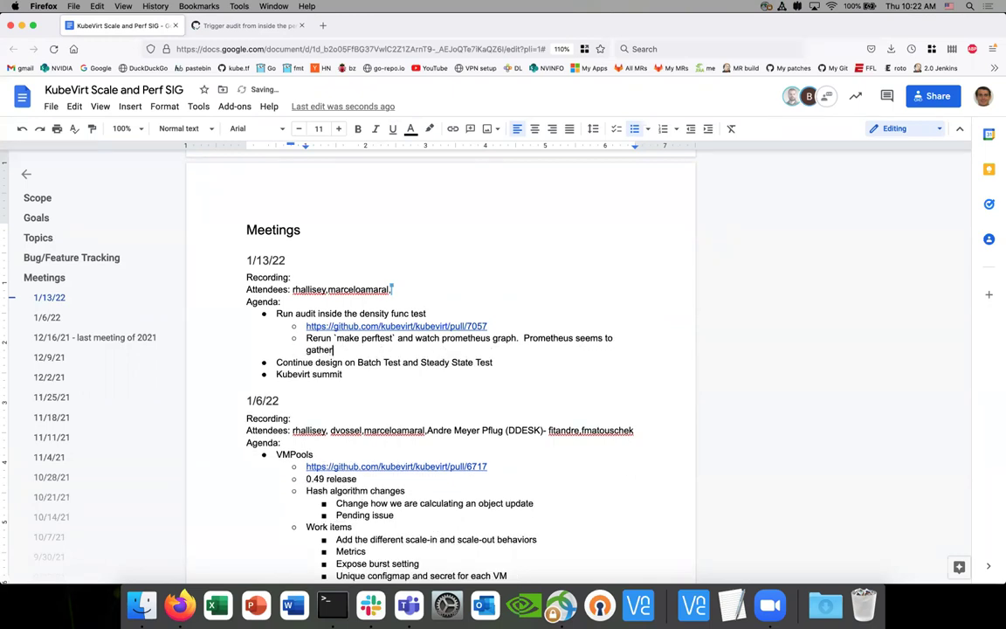
type(" metrics at a diff")
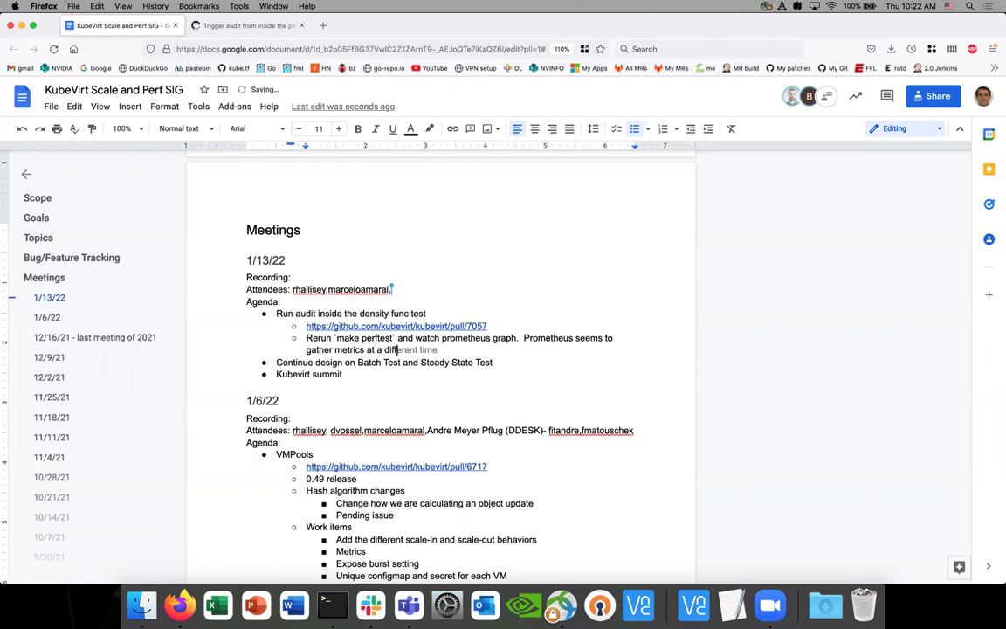
type("erent rate than we expect")
left_click(512, 361)
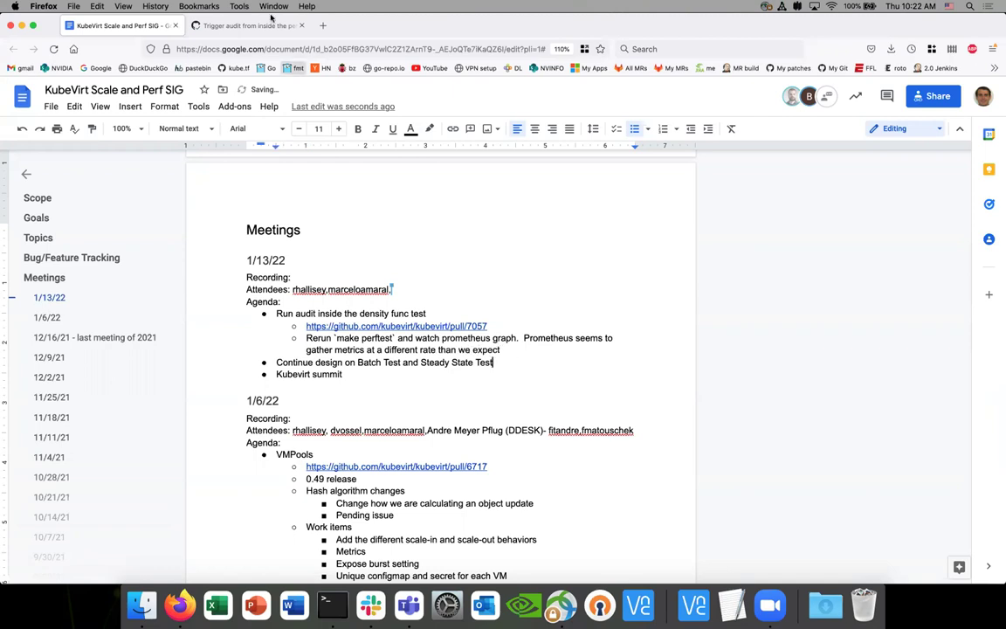
Return to pull request 7057 and examine the post-installation graph and the notes above it, briefly checking the meeting agenda
left_click(248, 26)
scroll(366, 274, "down", 10)
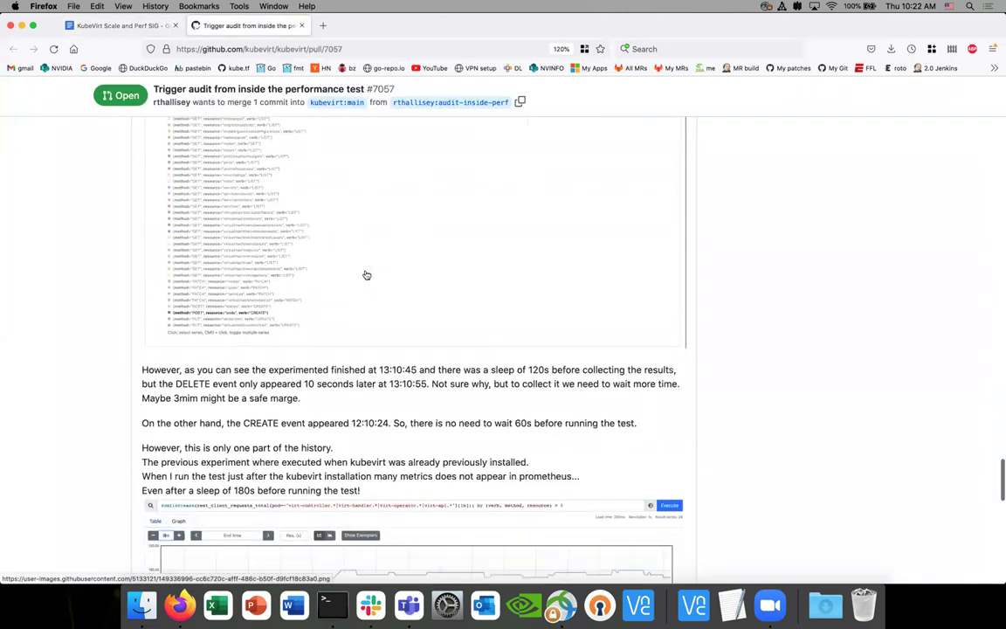
scroll(366, 275, "down", 1)
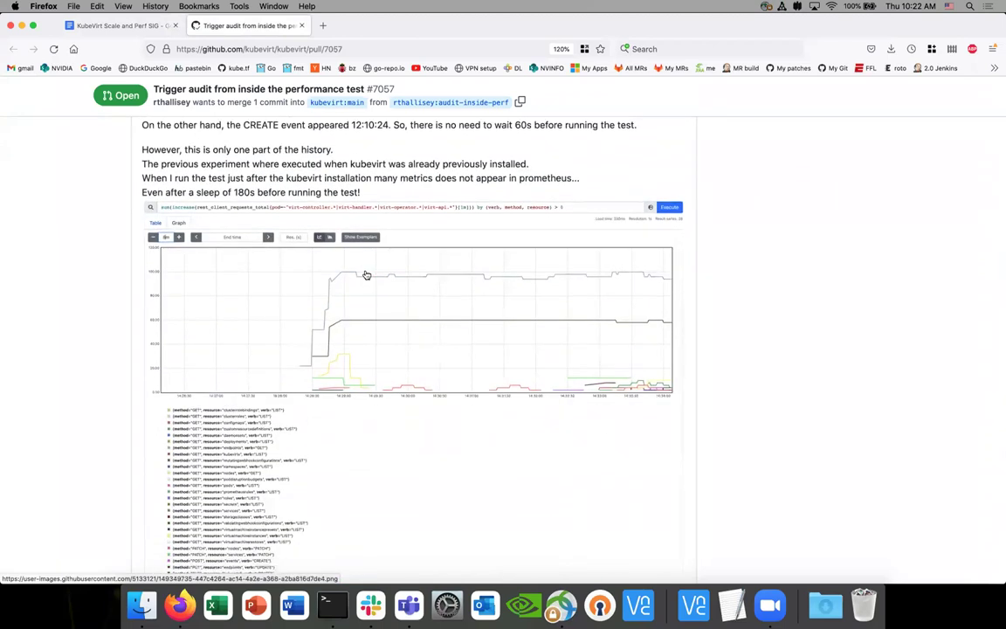
scroll(366, 274, "down", 1)
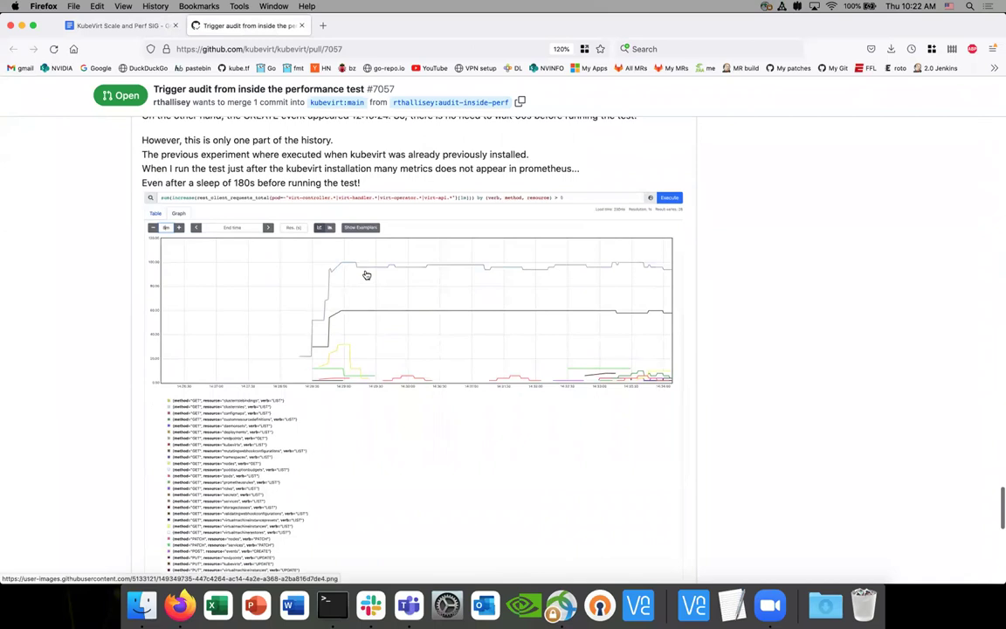
scroll(366, 274, "down", 1)
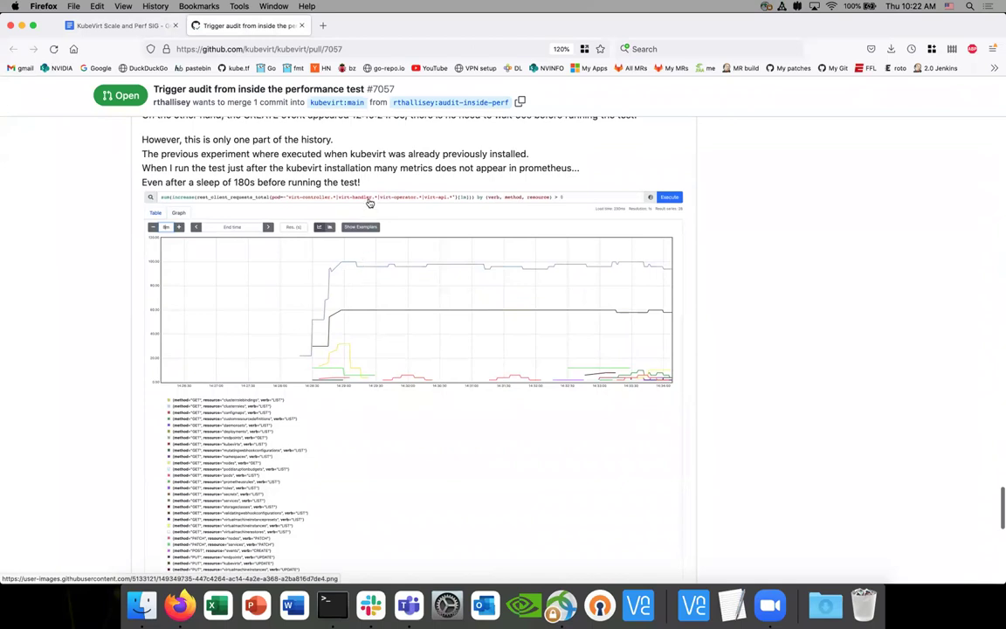
scroll(359, 220, "up", 2)
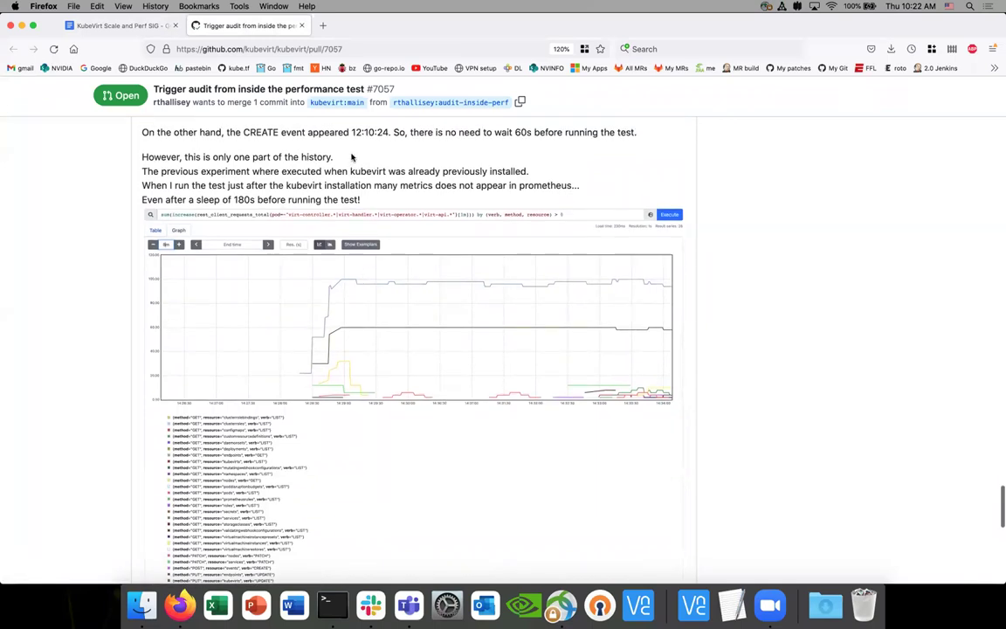
scroll(352, 157, "up", 1)
scroll(352, 157, "up", 1)
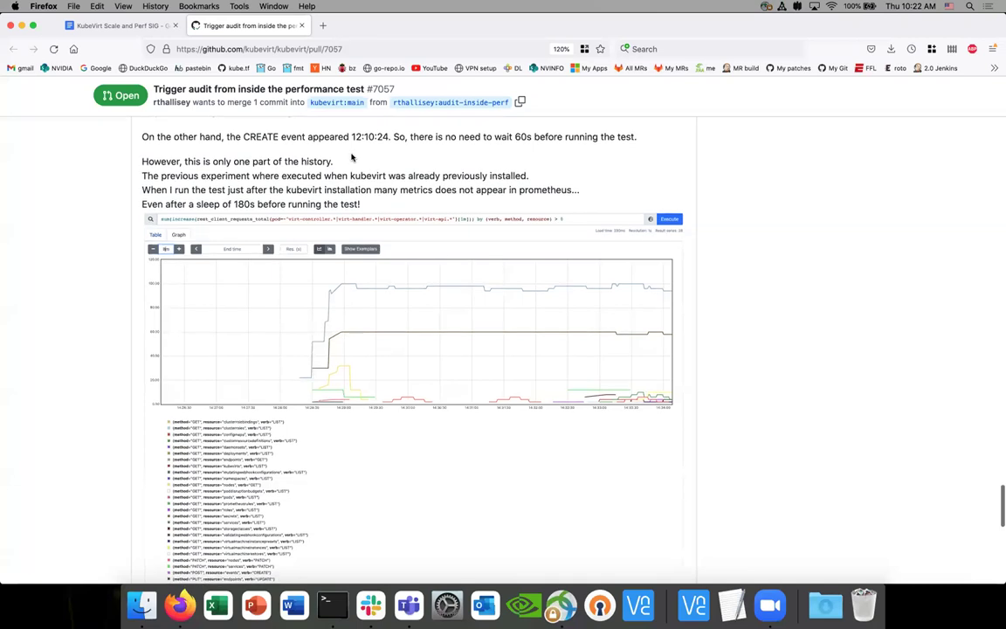
scroll(341, 172, "up", 1)
scroll(341, 172, "up", 1)
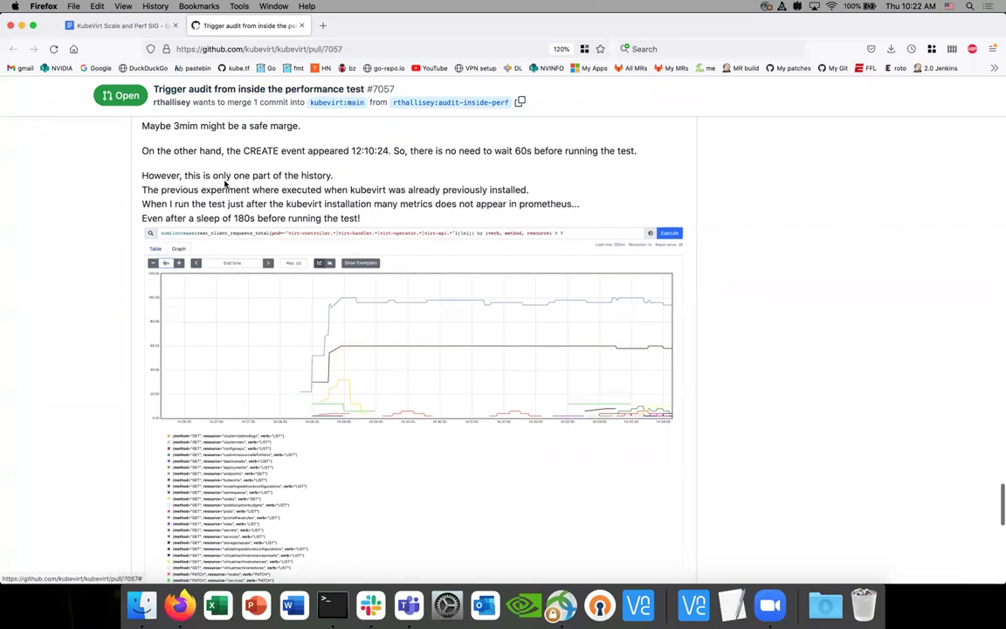
scroll(196, 145, "up", 1)
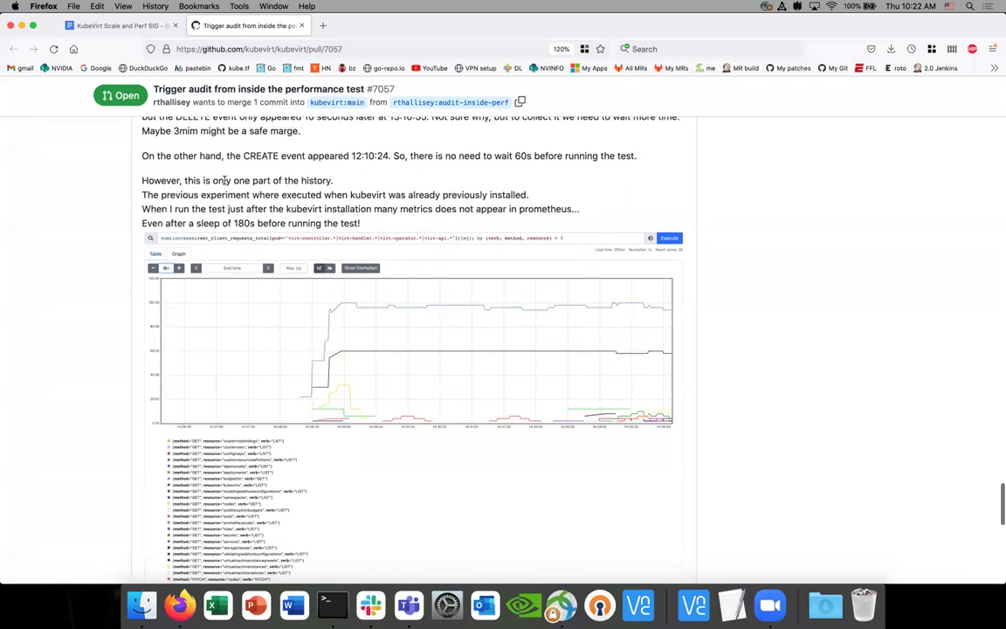
left_click(131, 26)
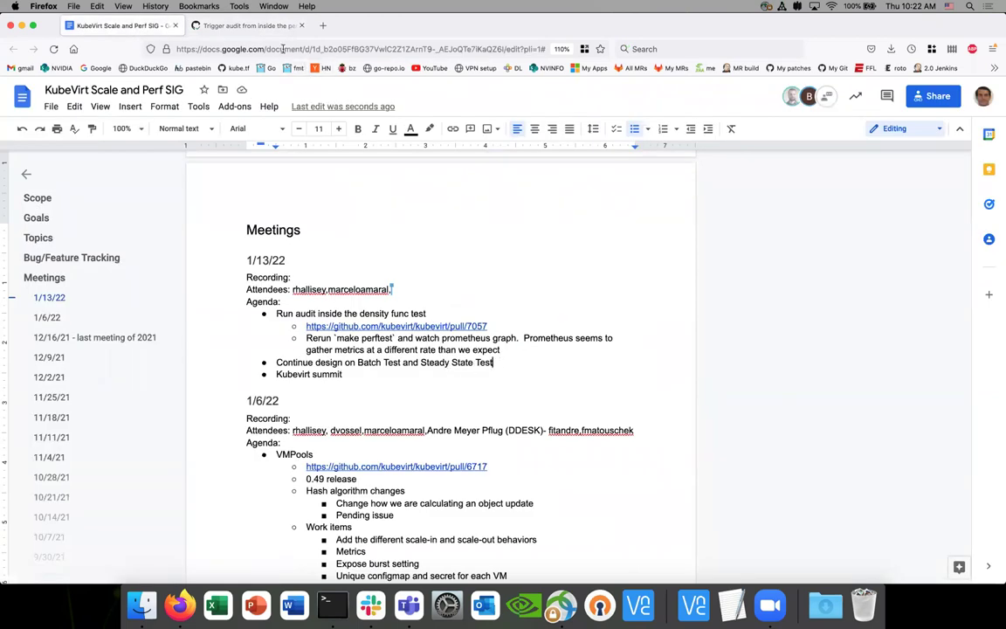
left_click(237, 26)
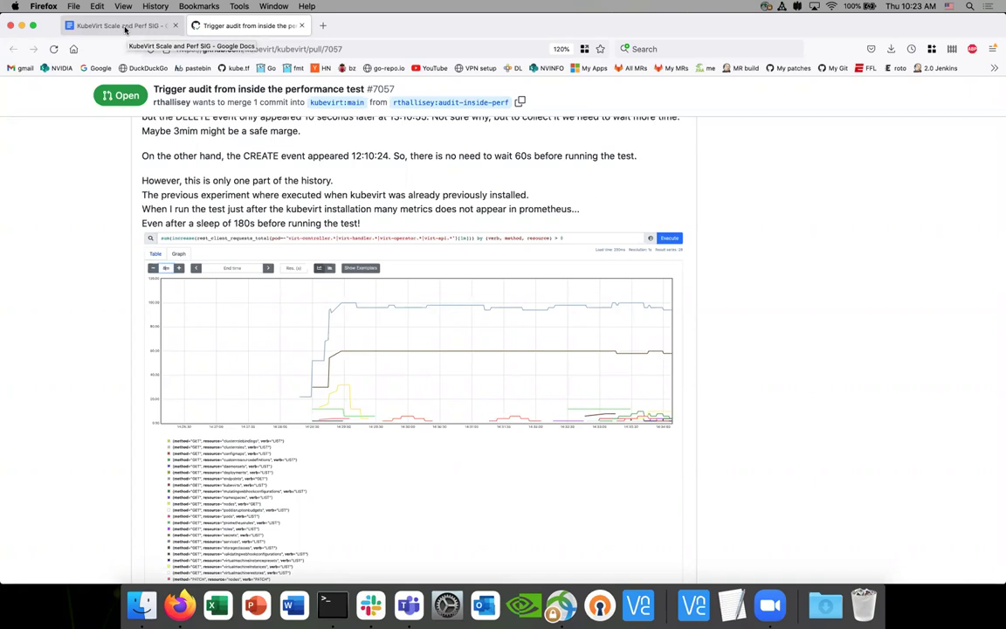
Return to the meeting notes and review the Burst Test and Steady State Test design under the 12/16/21 Loadgenerator item
left_click(122, 25)
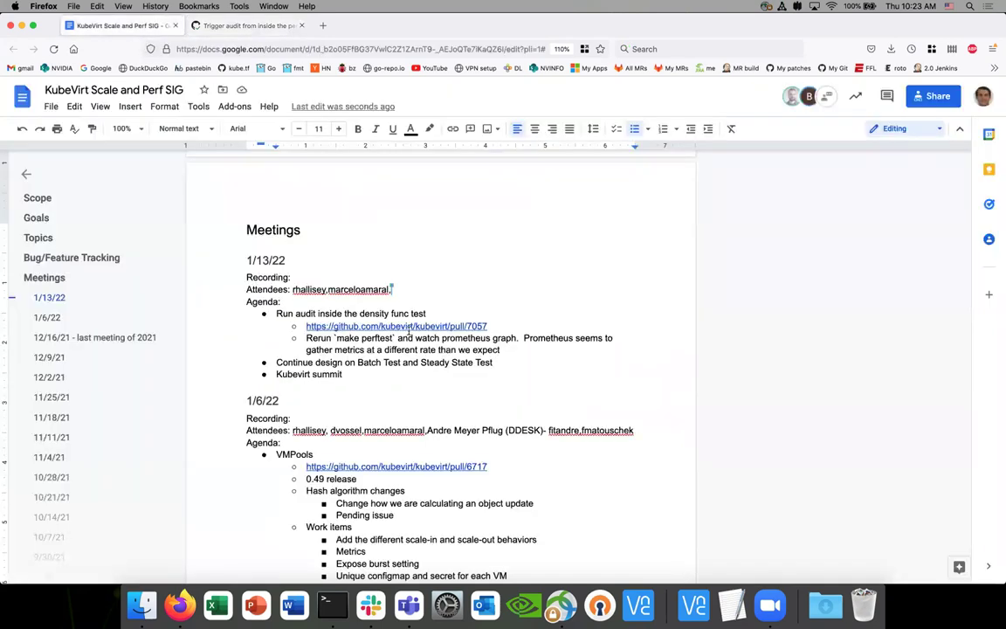
left_click(494, 362)
left_click(507, 350)
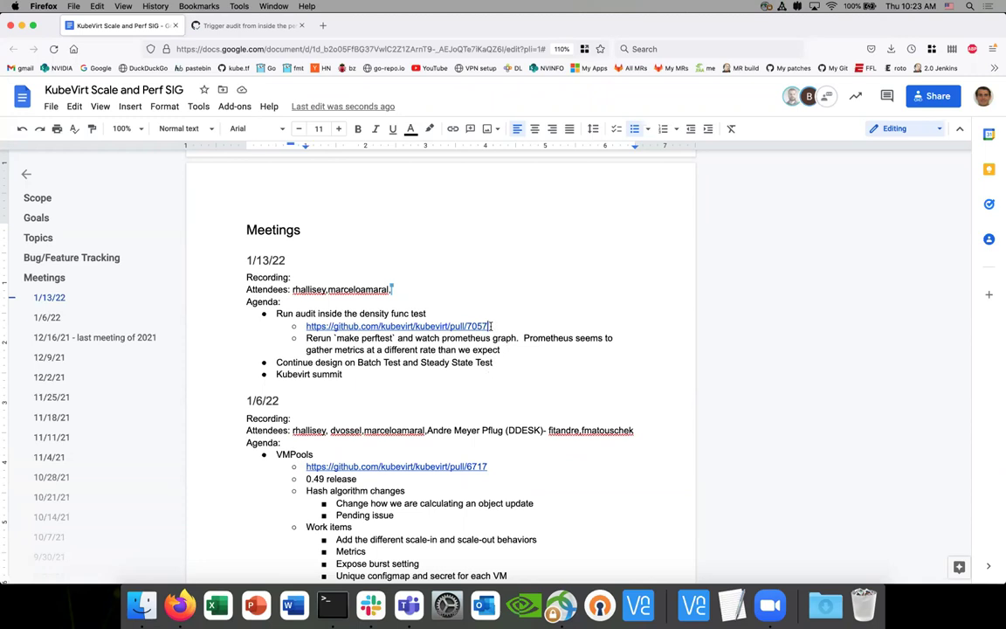
left_click(506, 362)
key("super+Left")
left_click(512, 362)
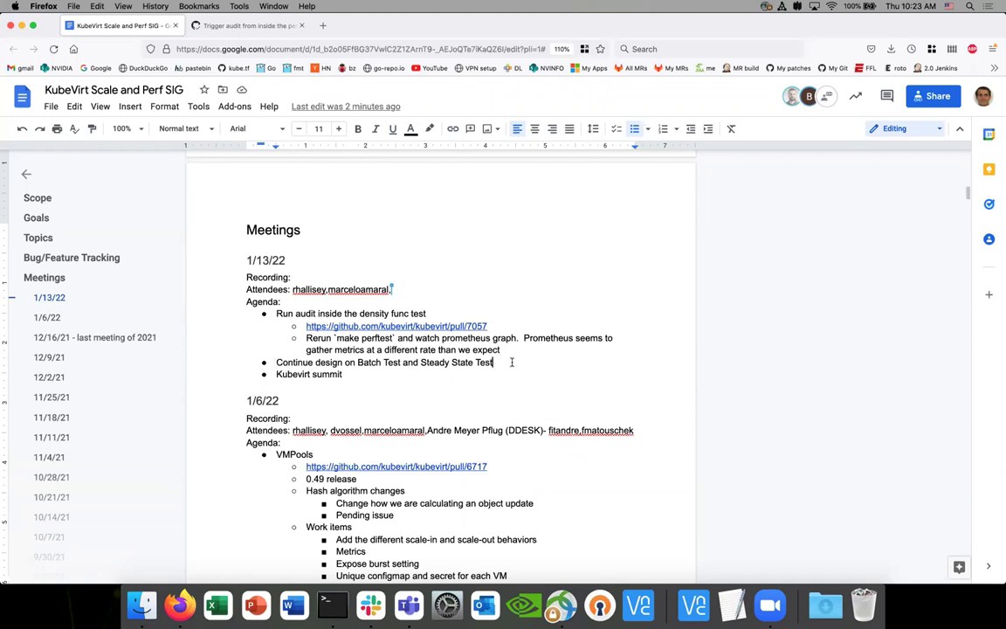
scroll(512, 362, "down", 2)
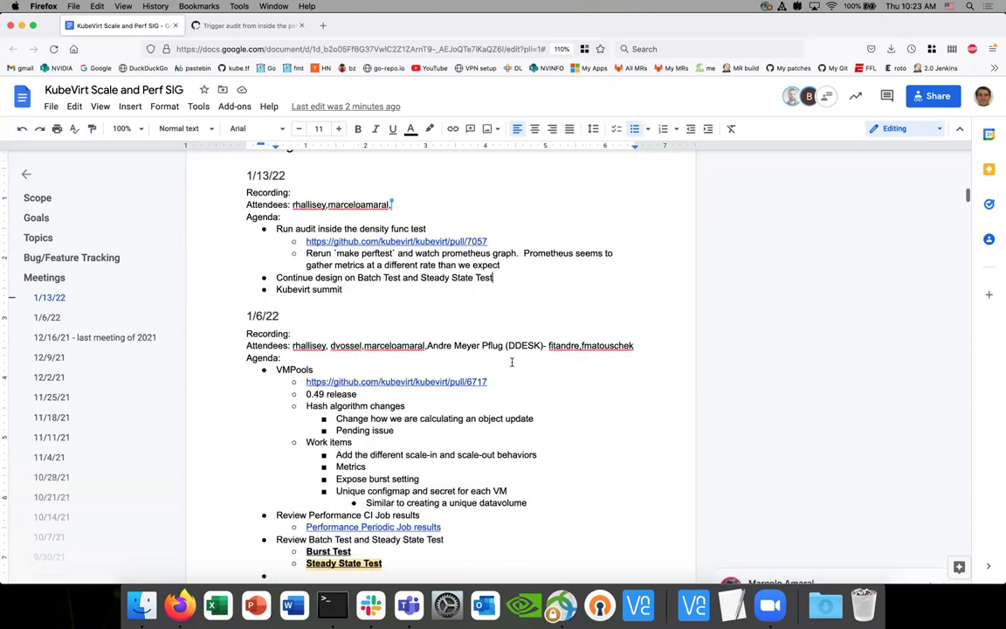
scroll(512, 361, "down", 4)
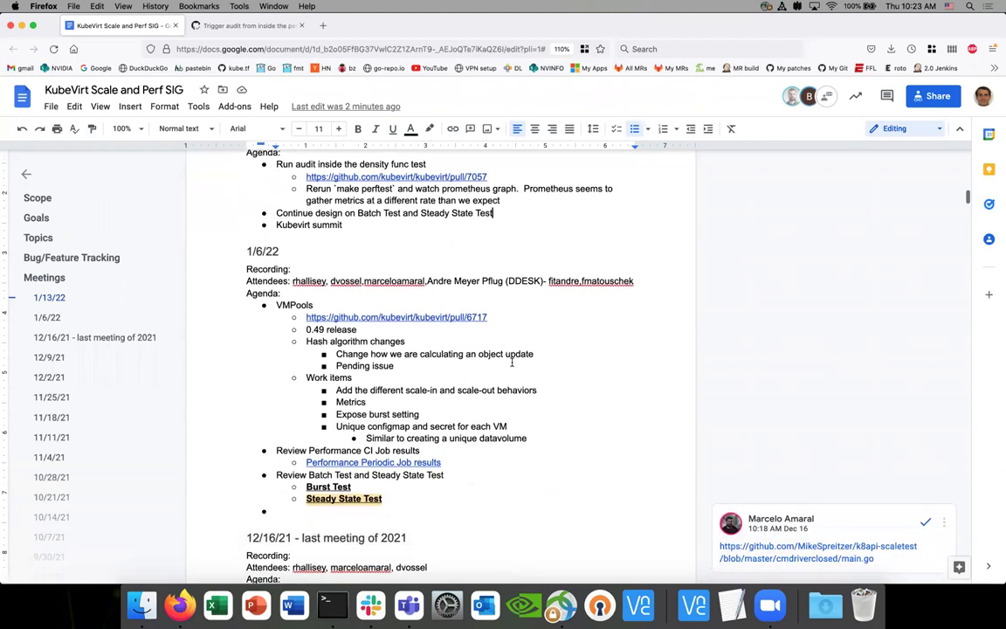
scroll(512, 361, "down", 6)
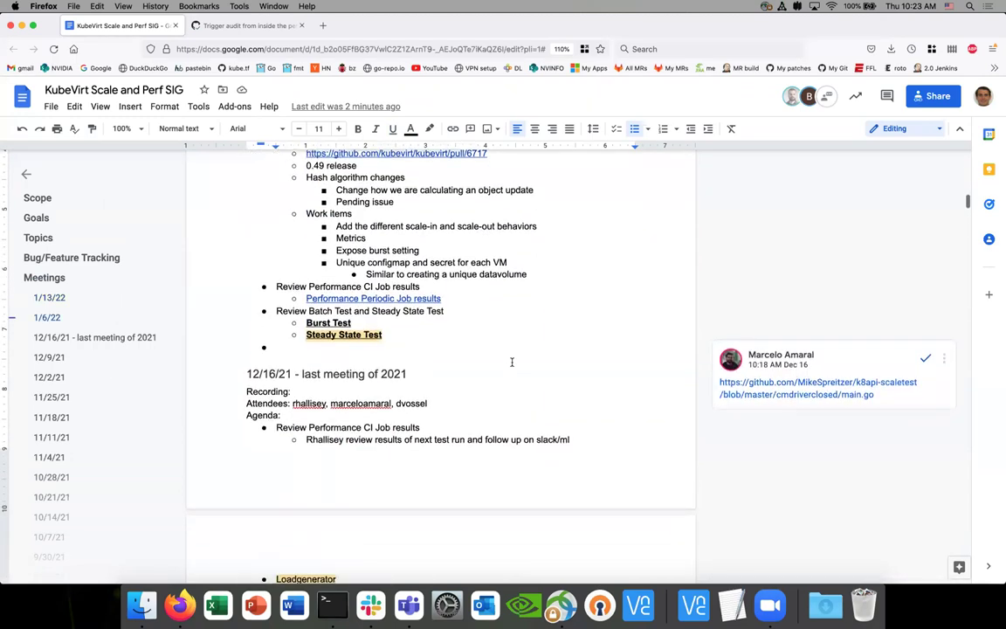
scroll(512, 362, "down", 6)
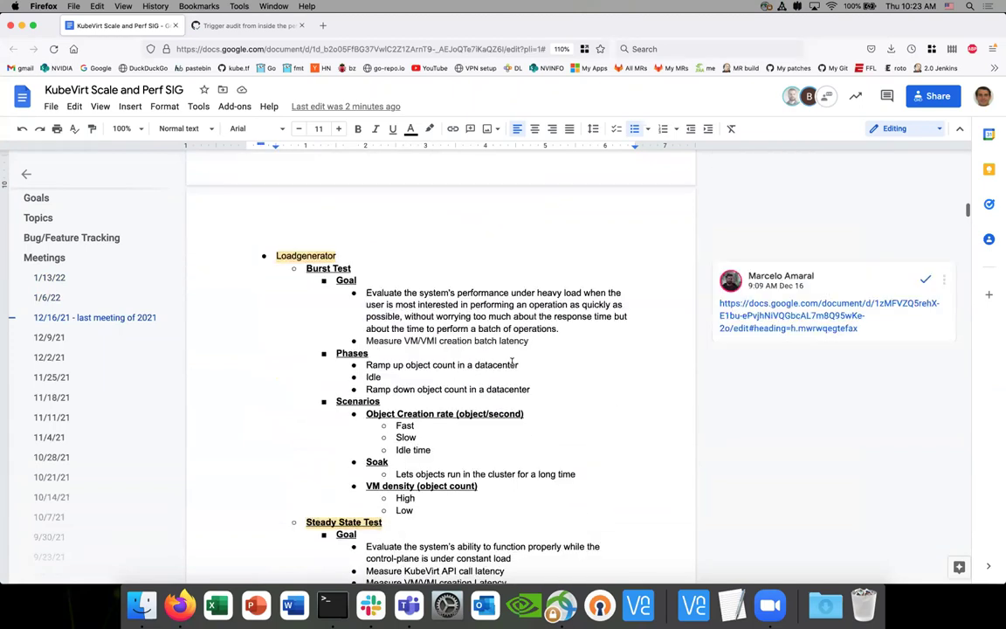
scroll(512, 362, "up", 1)
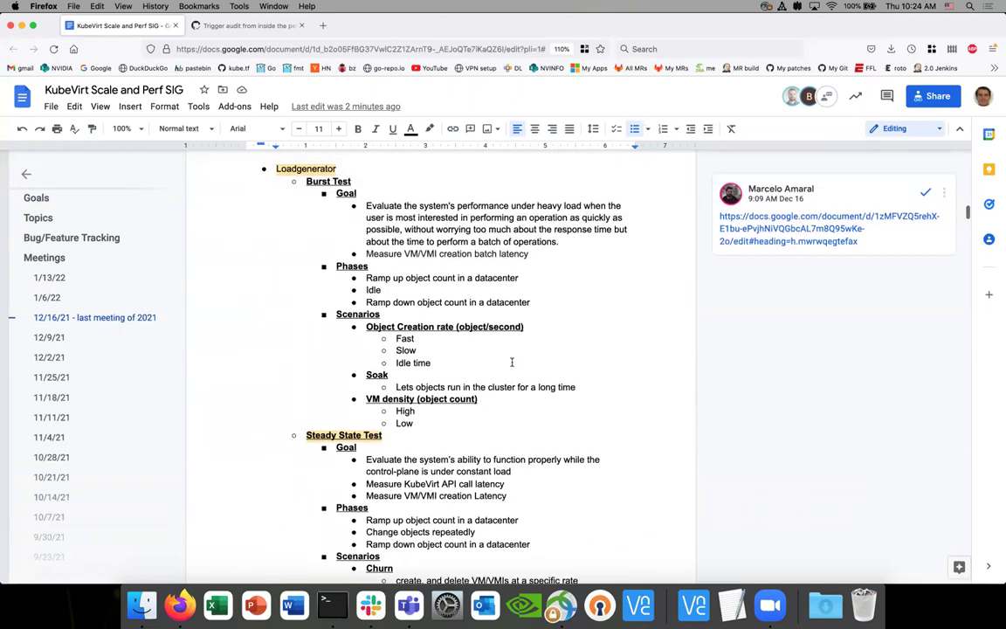
scroll(511, 361, "up", 13)
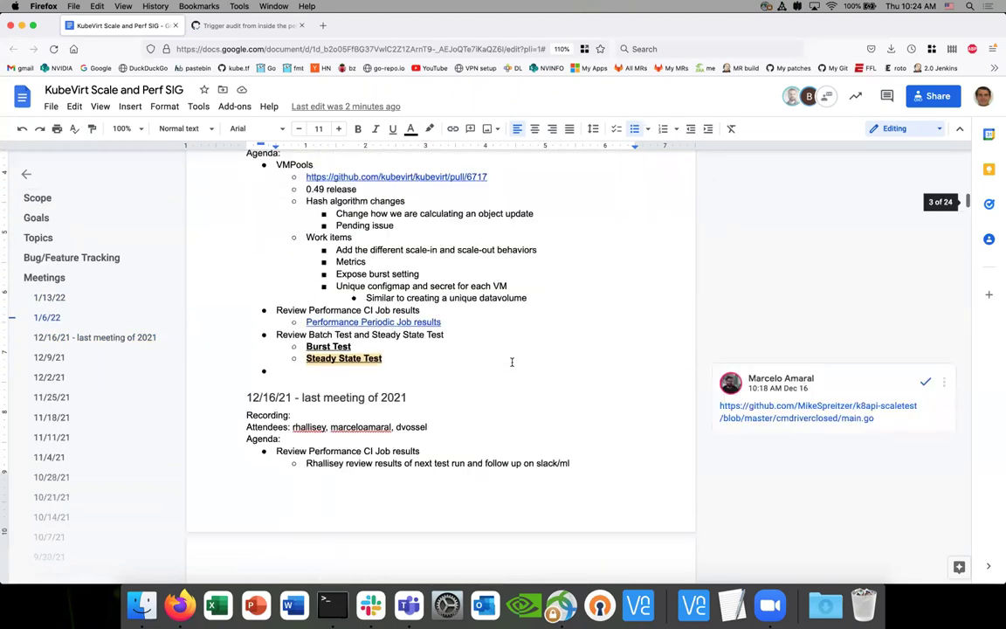
scroll(512, 362, "up", 6)
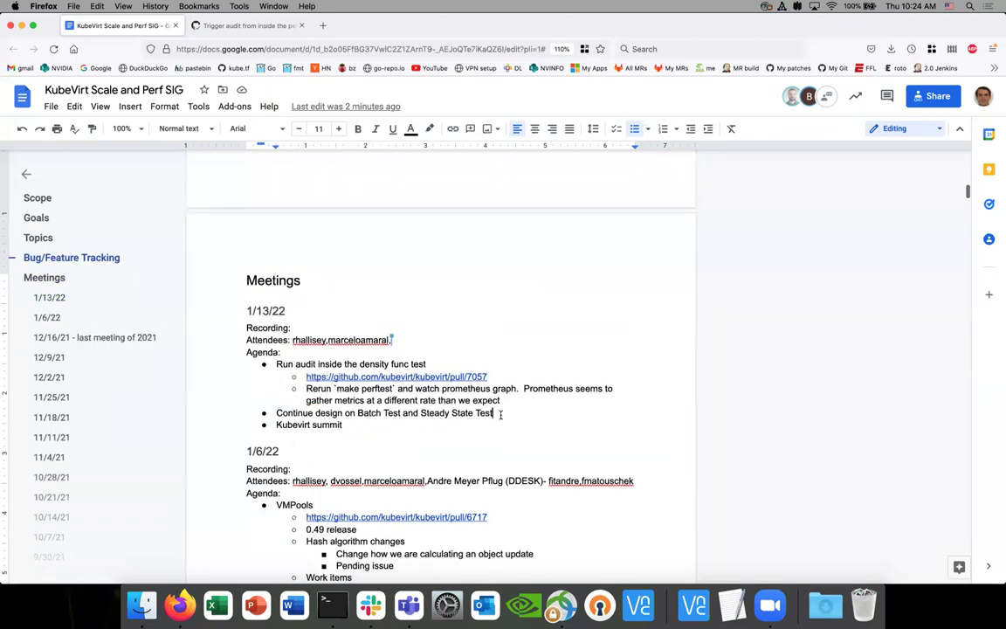
scroll(504, 414, "down", 2)
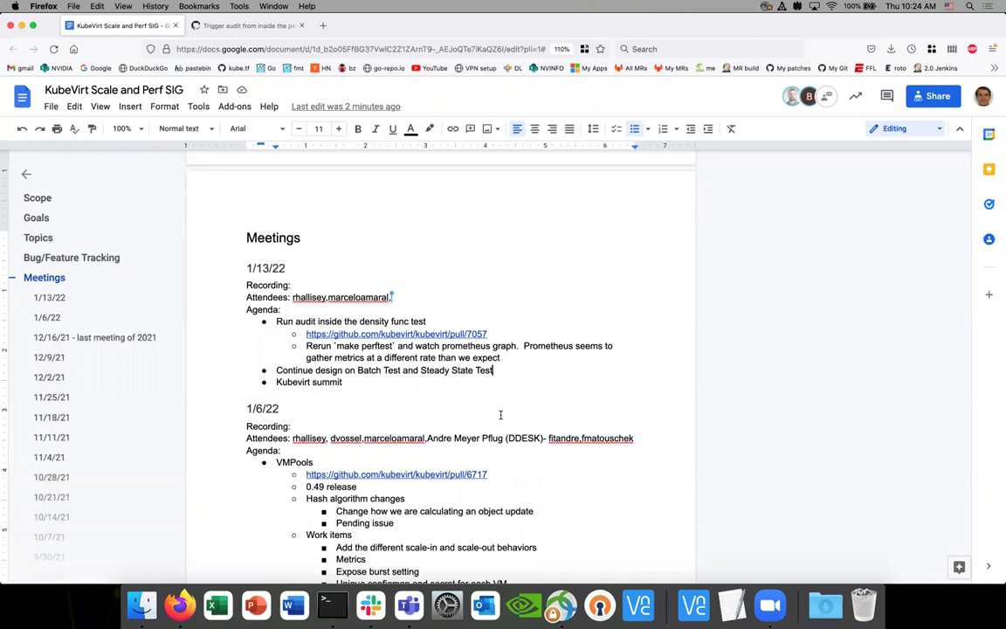
Below the 1/13/22 item "Continue design on Batch Test and Steady State Test", add the sub-point "Audit tool + load generation tool"
key("Return")
key("Tab")
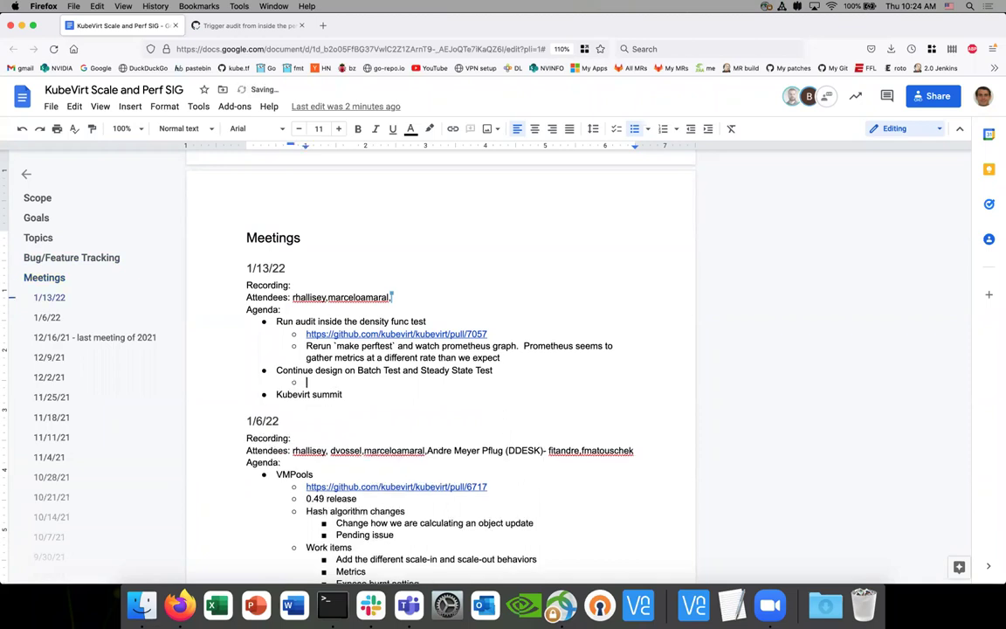
type("Aduit tool, load generation tool")
left_click(347, 378)
key("BackSpace")
type("-")
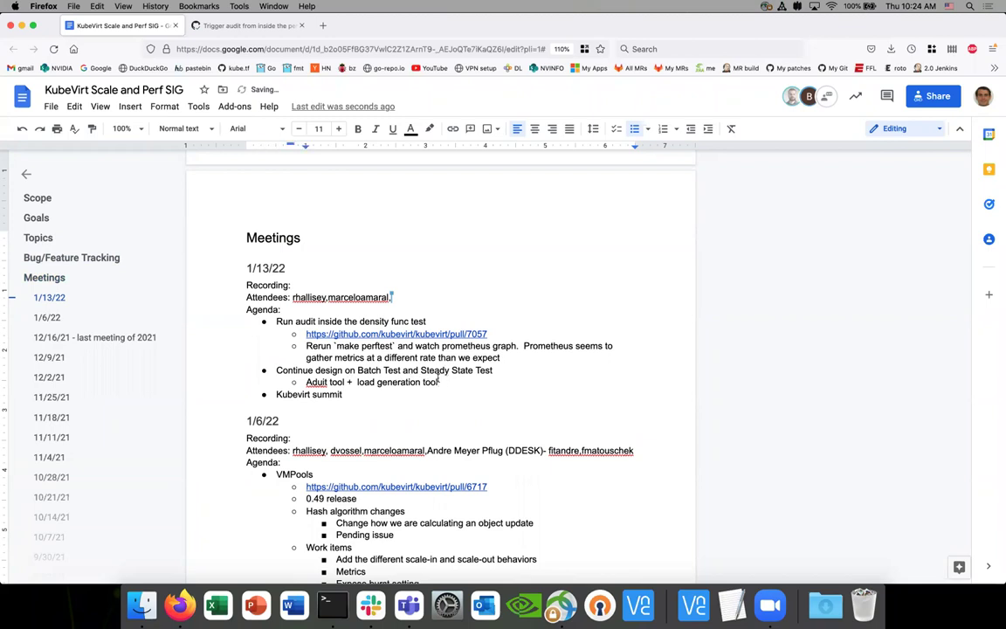
key("BackSpace")
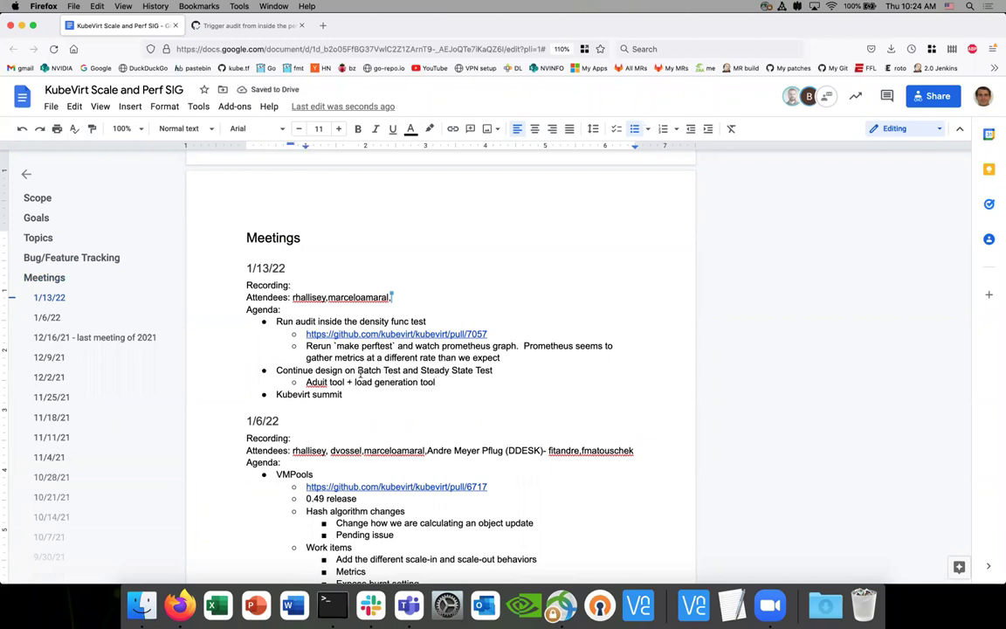
mouse_move(434, 381)
left_mouse_down()
mouse_move(345, 381)
mouse_move(440, 381)
left_mouse_up()
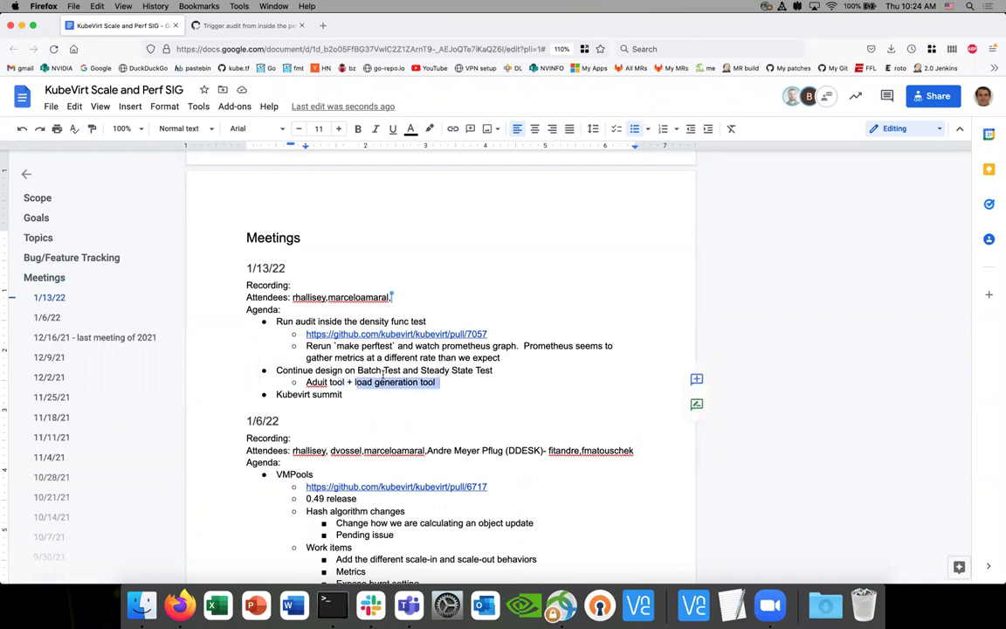
left_click_drag(357, 369, 496, 372)
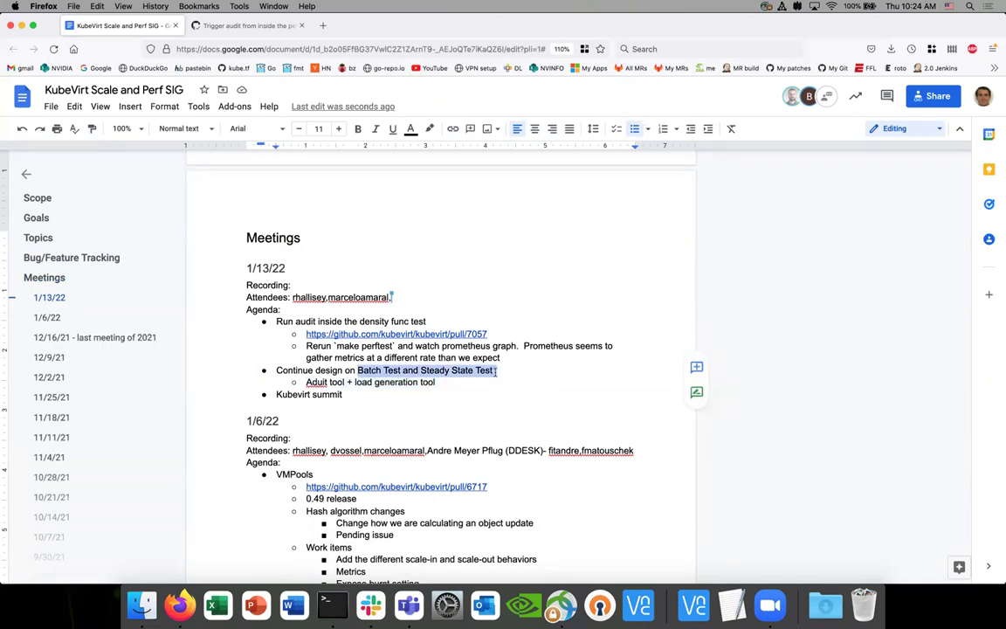
left_click(453, 387)
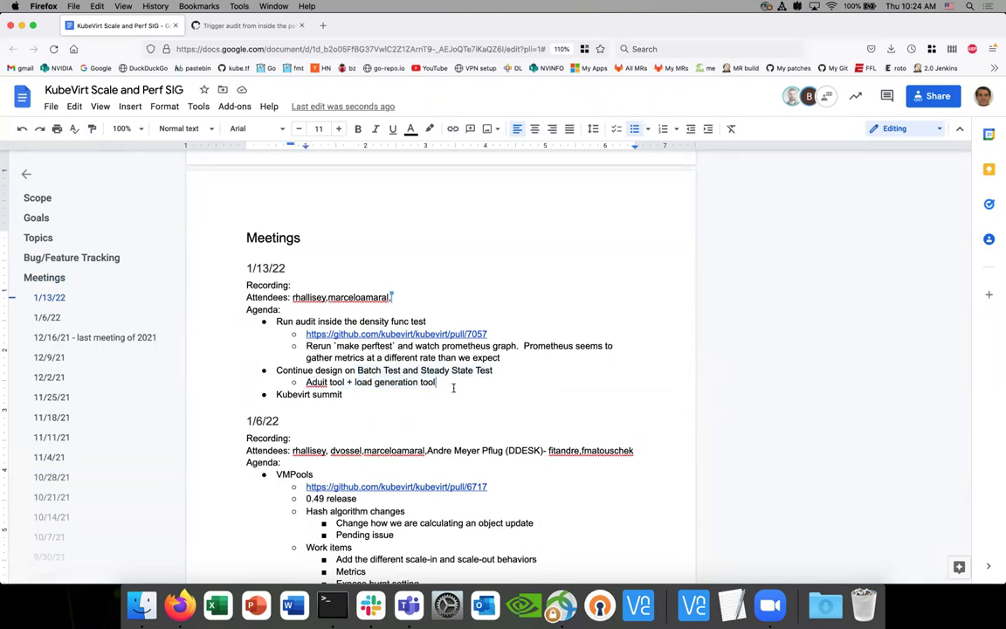
key("Return")
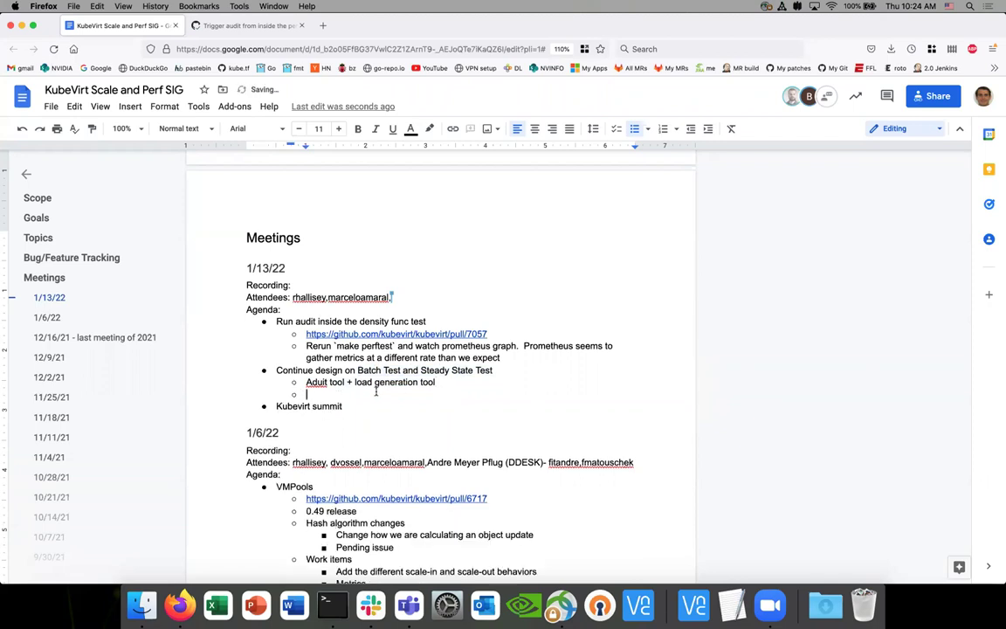
left_click(314, 381)
left_click(324, 366)
Add the sub-point "Kubeburner" below the audit tool line, with the nested note "Extended to support VMI/VMs"
left_click(345, 394)
type("Kubeburner")
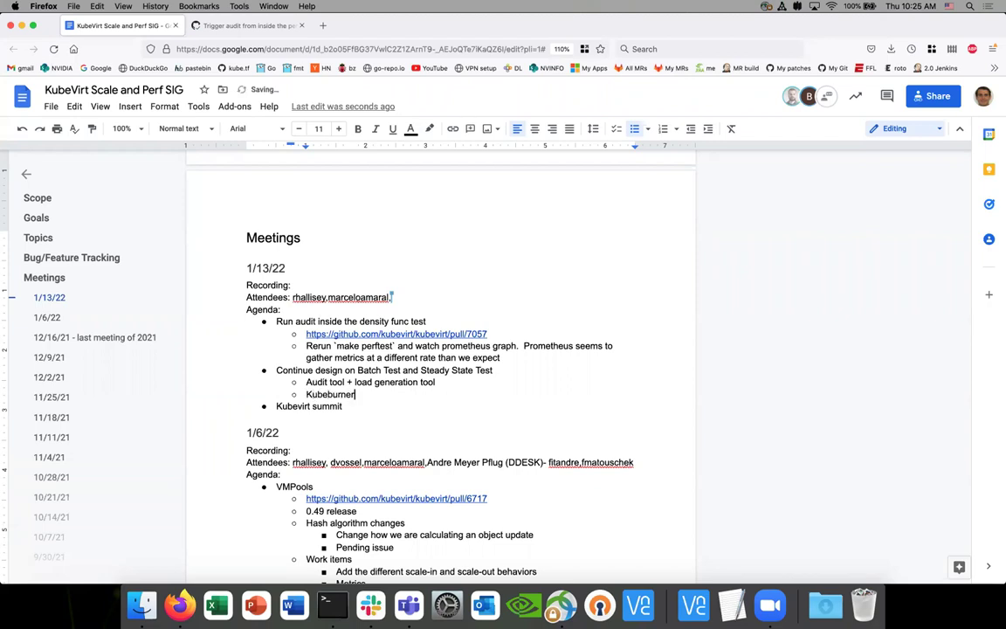
key("Return")
key("Tab")
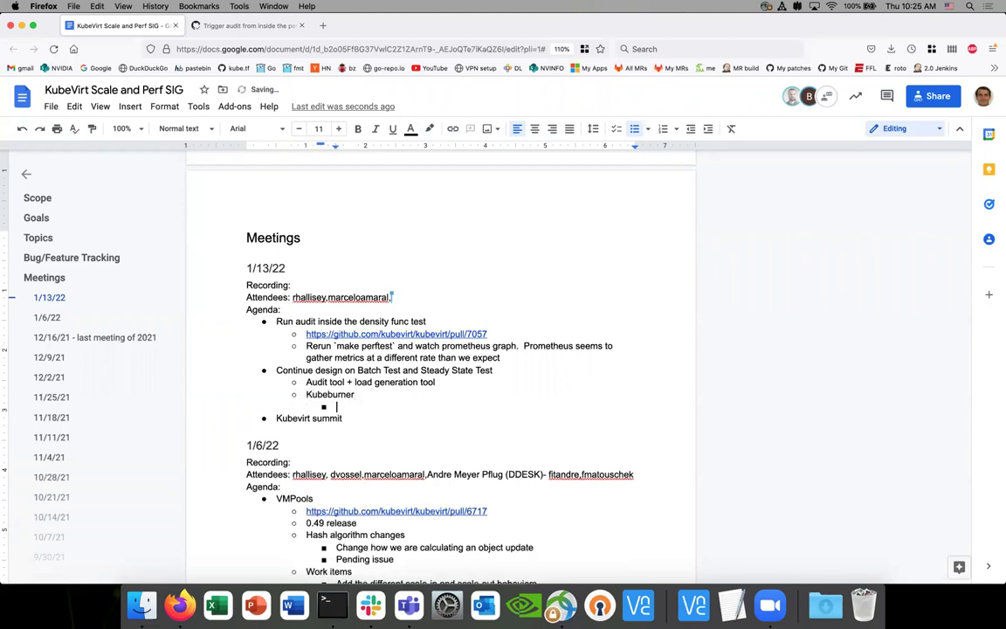
type("Extended to suppor")
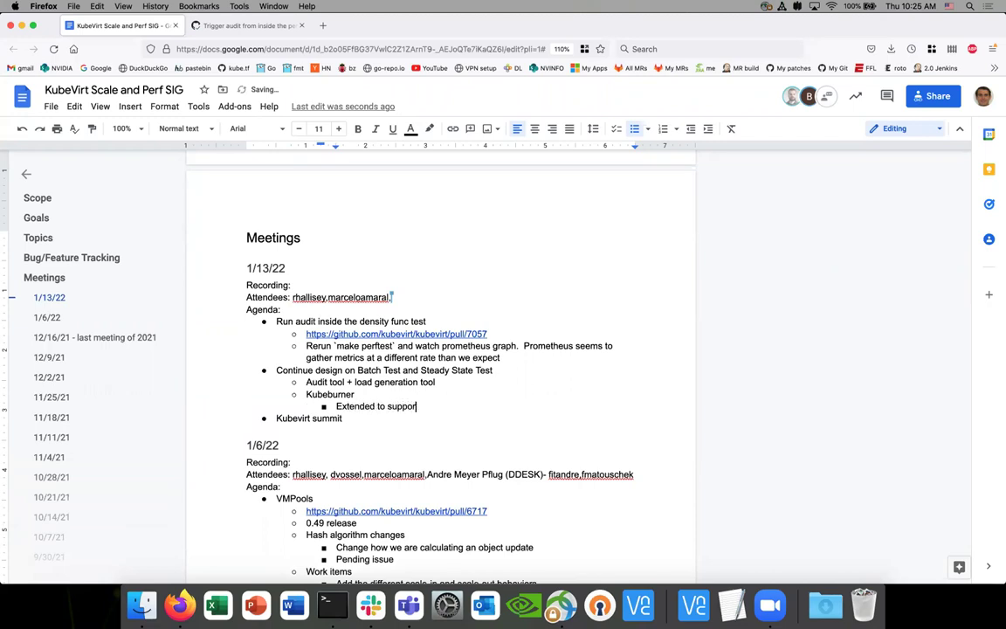
type("t VMI/VMs")
Add a "Burst test" sub-point after the Kubeburner note and change "Batch Test" to "Burst Test" in the parent agenda item
key("Return")
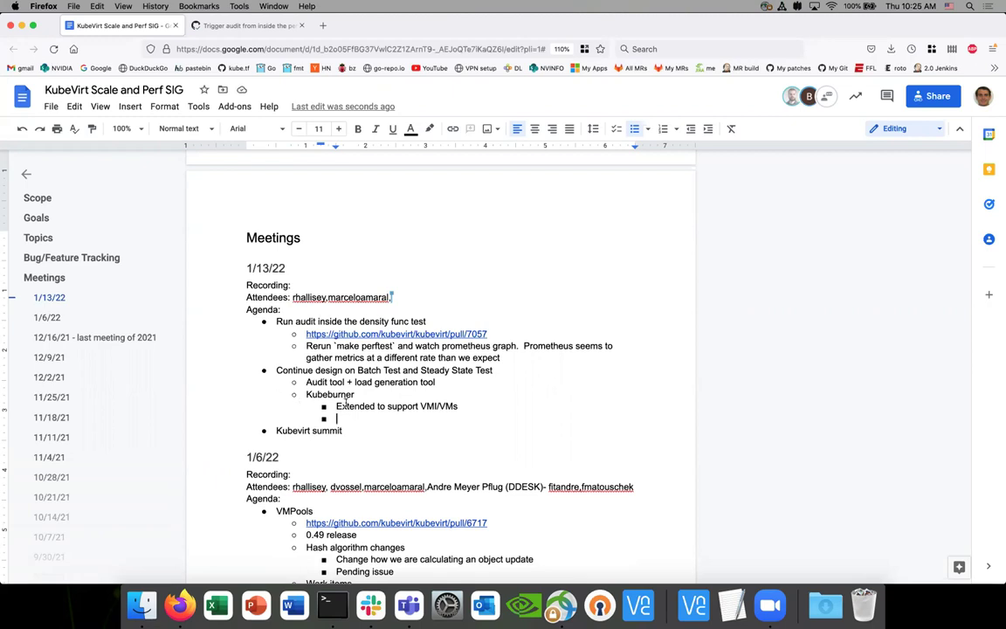
key("shift+Tab")
type("B")
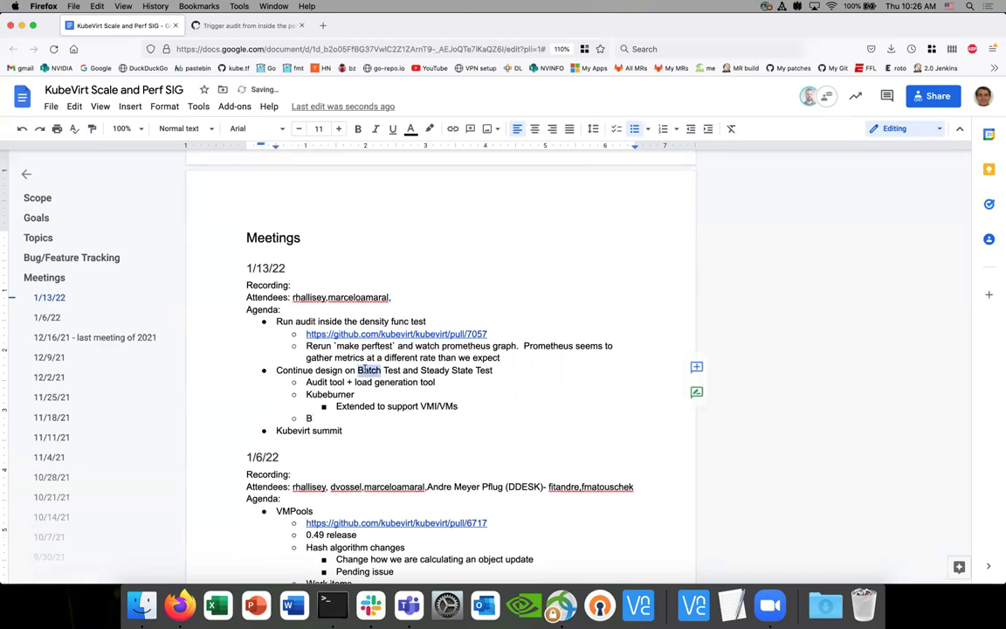
key("BackSpace")
type("urs")
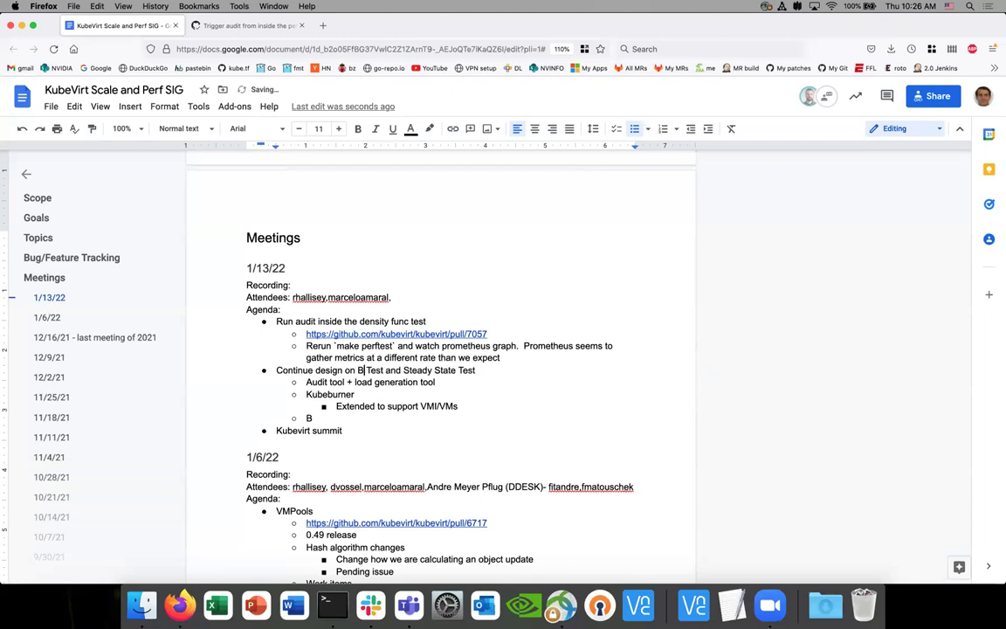
type("t")
left_click(327, 419)
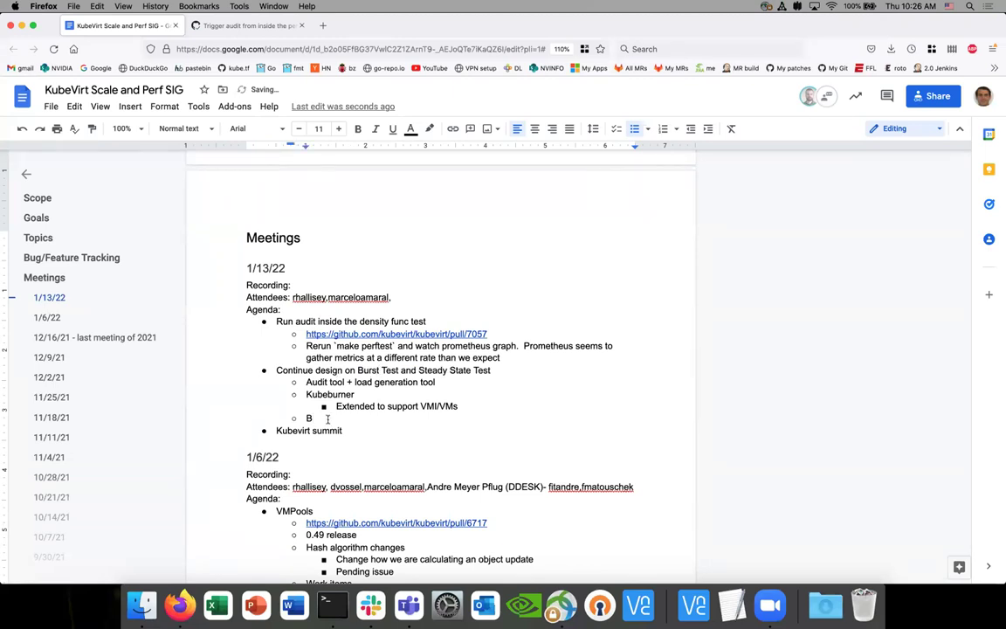
type("urst test")
Nest the note "Create group of VMs" under the "Burst test" sub-point
key("Return")
key("Tab")
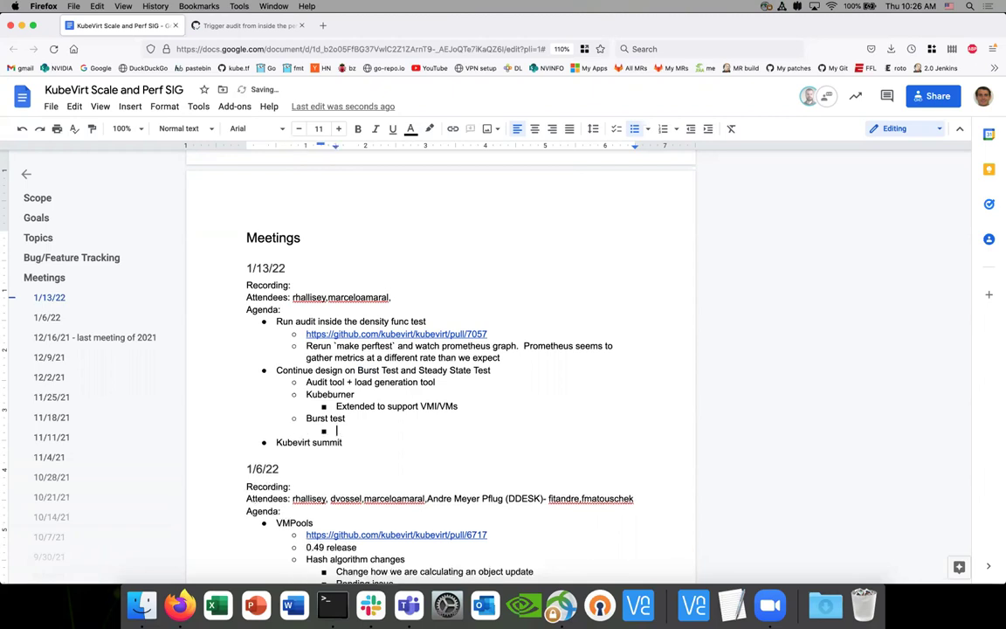
scroll(363, 356, "down", 2)
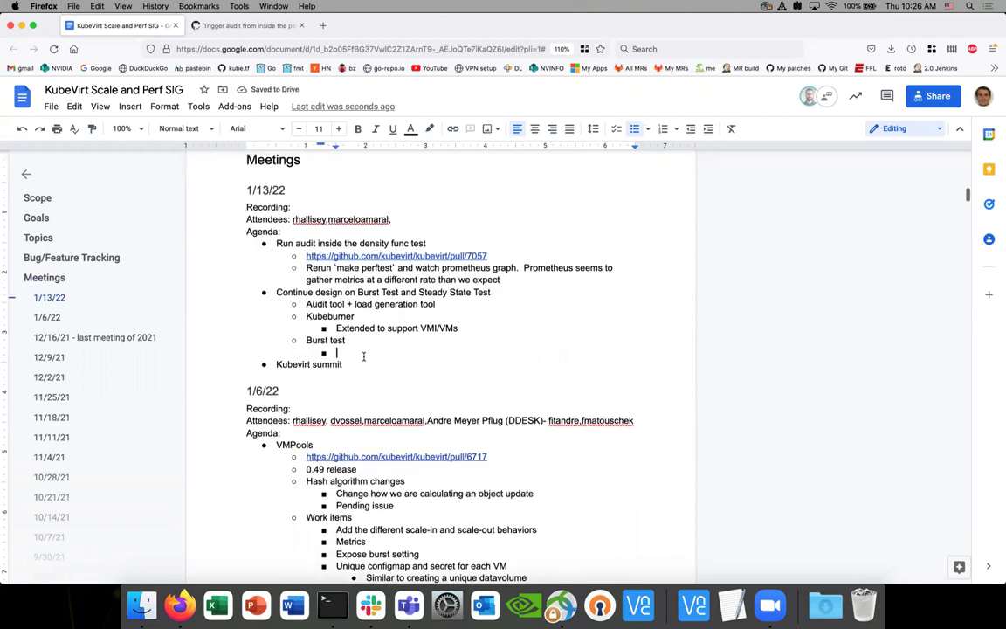
scroll(364, 354, "down", 1)
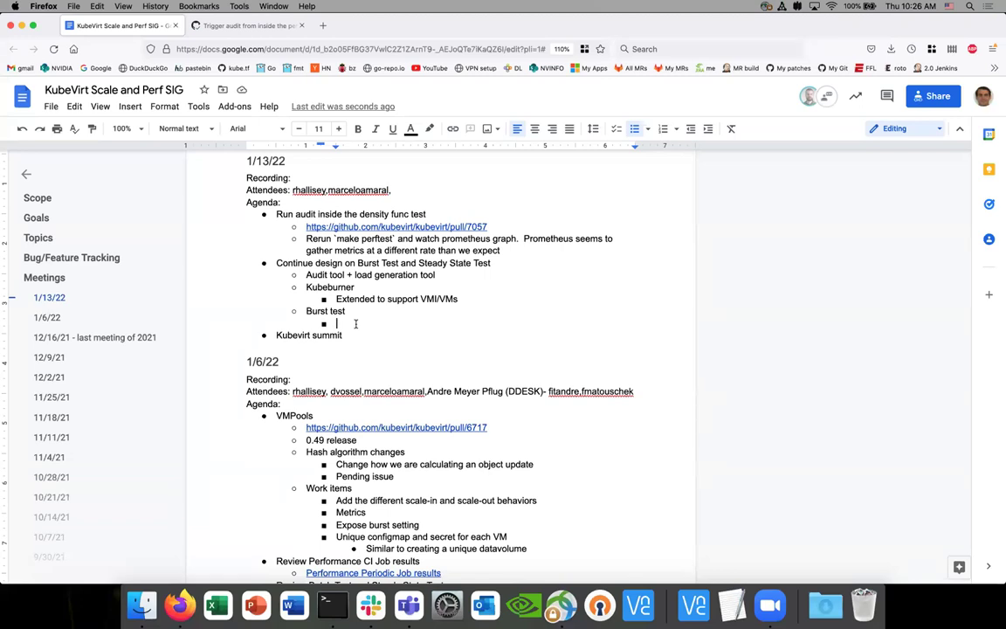
type("Creategrou")
key("BackSpace")
key("BackSpace")
key("BackSpace")
key("BackSpace")
type("group of VMs")
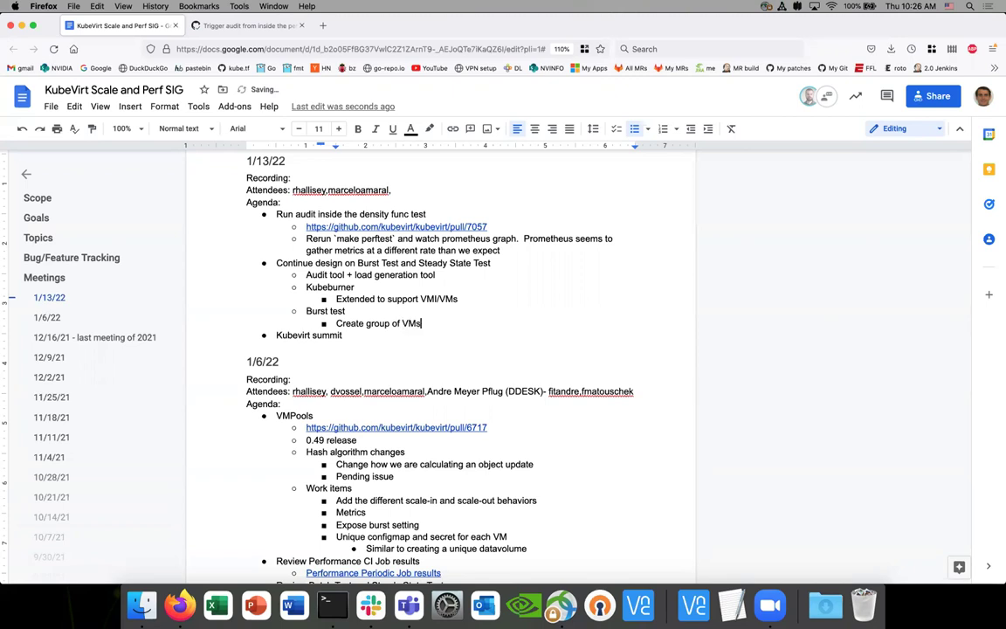
scroll(441, 367, "down", 1)
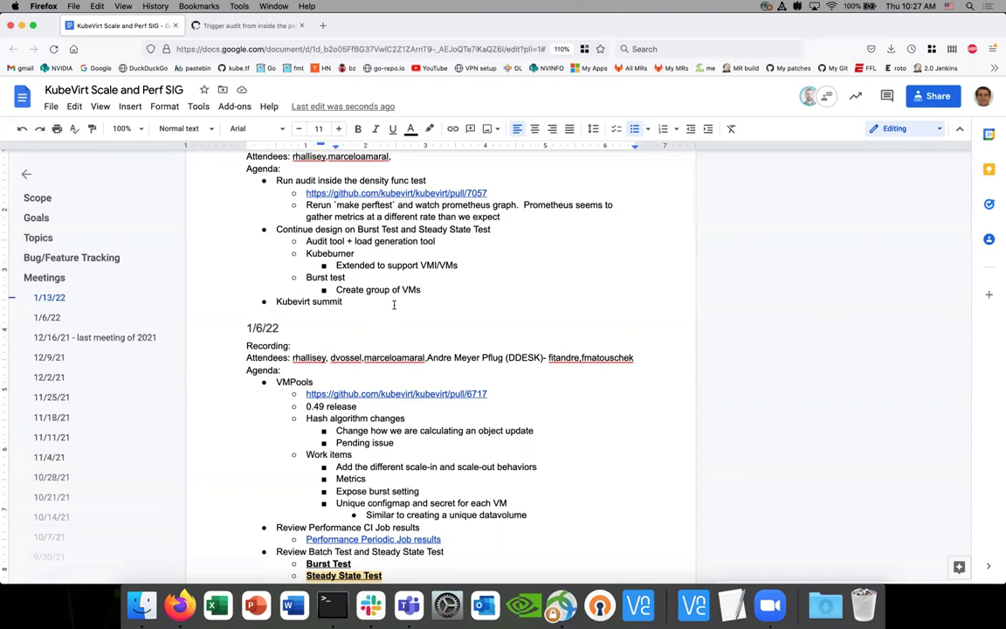
key("BackSpace")
type("s")
Add a "Steady State test" sub-point after the burst test note, with an empty nested bullet beneath it
key("Return")
key("shift+Tab")
type("S")
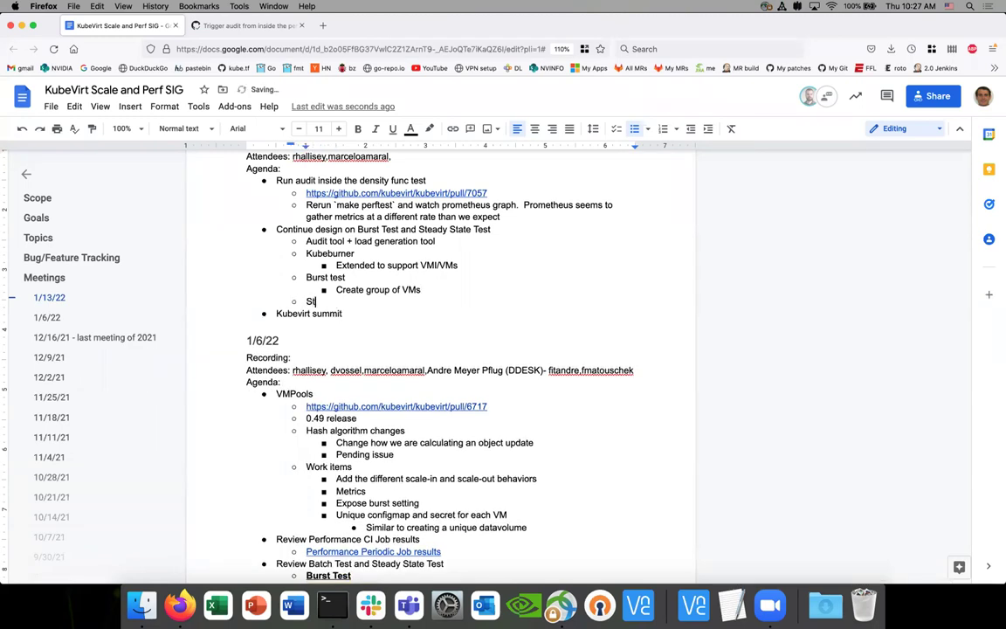
type("teady State test")
key("Return")
key("Tab")
Extend the burst test note to read "Create group of VMs at a controlled rate" and highlight the added phrase
left_click(439, 293)
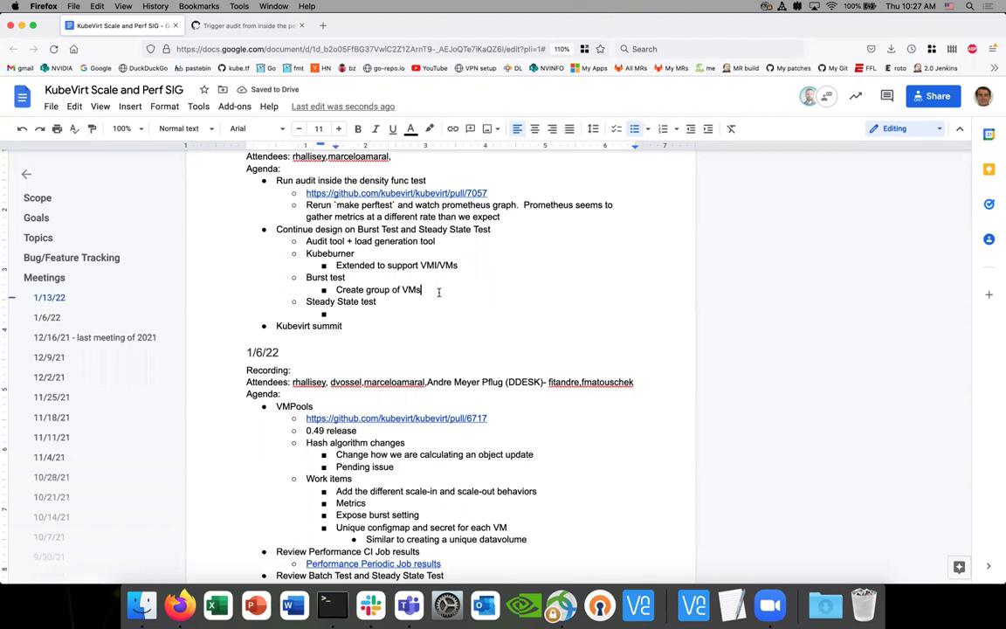
type("at")
type(" a specific d")
key("BackSpace")
type("reate")
double_click(441, 290)
type("controller")
key("BackSpace")
type("d")
key("End")
key("BackSpace")
key("BackSpace")
key("BackSpace")
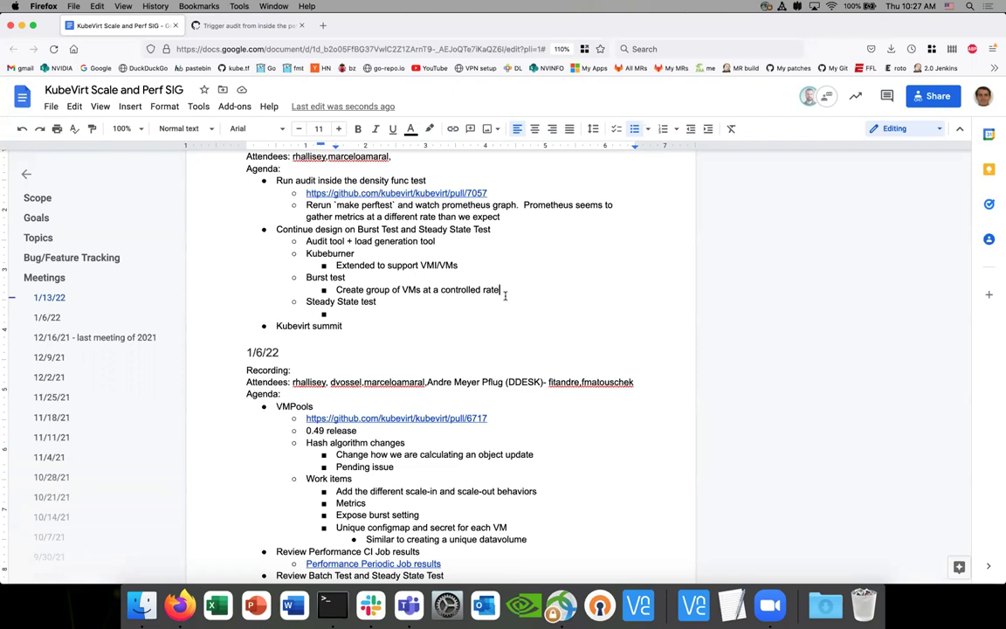
scroll(505, 295, "down", 1)
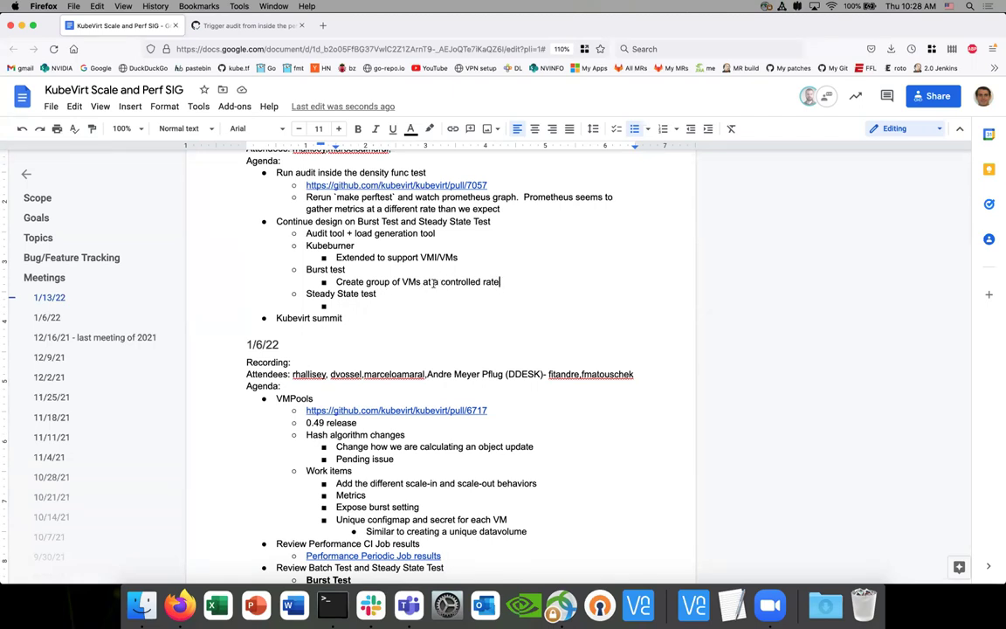
left_click_drag(423, 282, 495, 283)
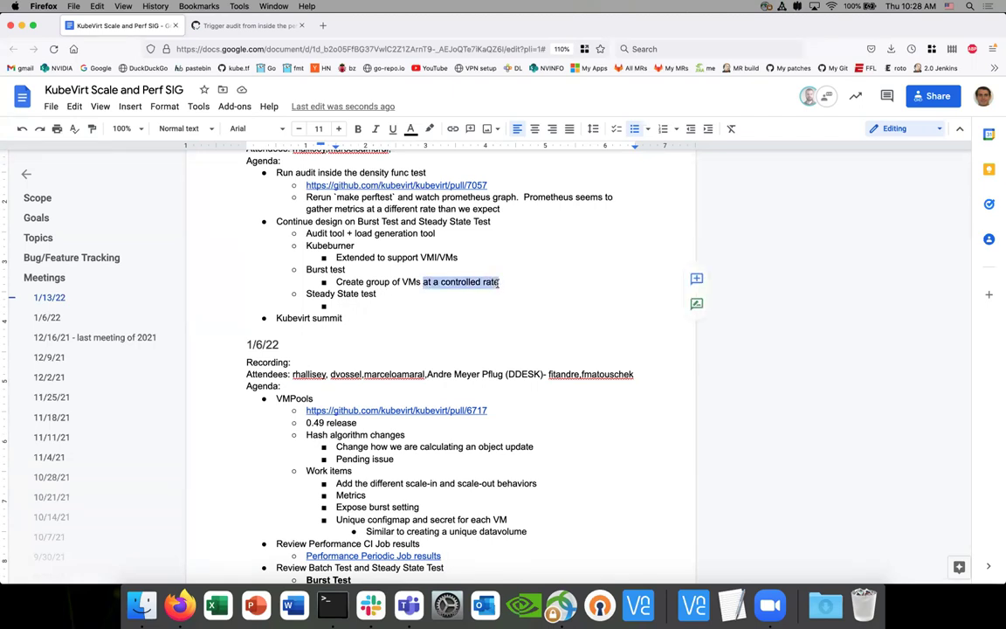
Try replacing "at a controlled rate" with "suddenly" in the burst test note, and undo the replacement
key("BackSpace")
type("sudd")
key("BackSpace")
key("BackSpace")
key("BackSpace")
key("BackSpace")
type("suddenly")
key("alt+BackSpace")
key("ctrl+z")
key("ctrl+z")
key("ctrl+z")
left_click(464, 281)
double_click(463, 282)
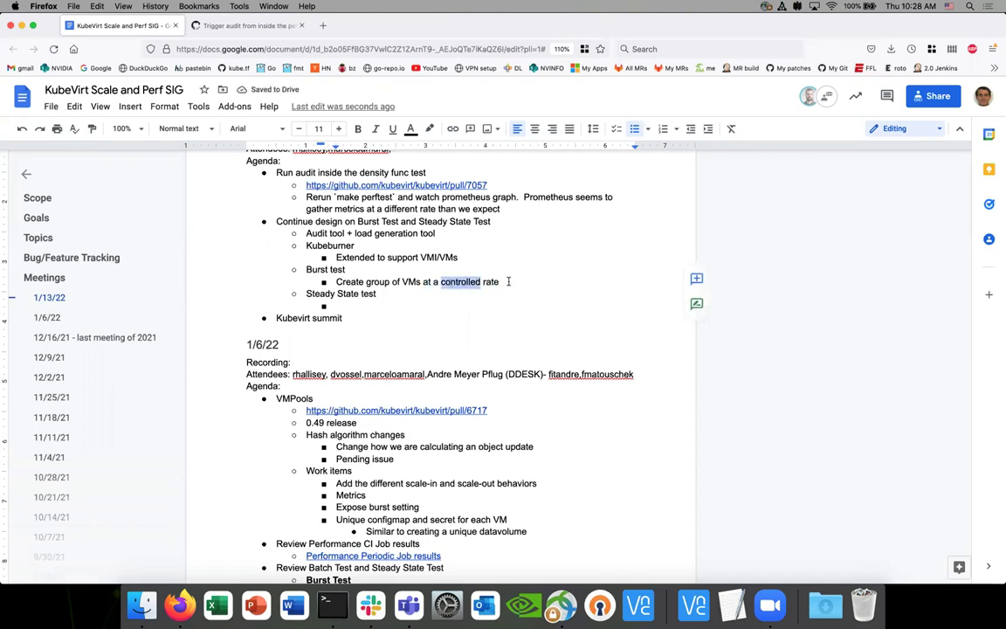
left_click(413, 292)
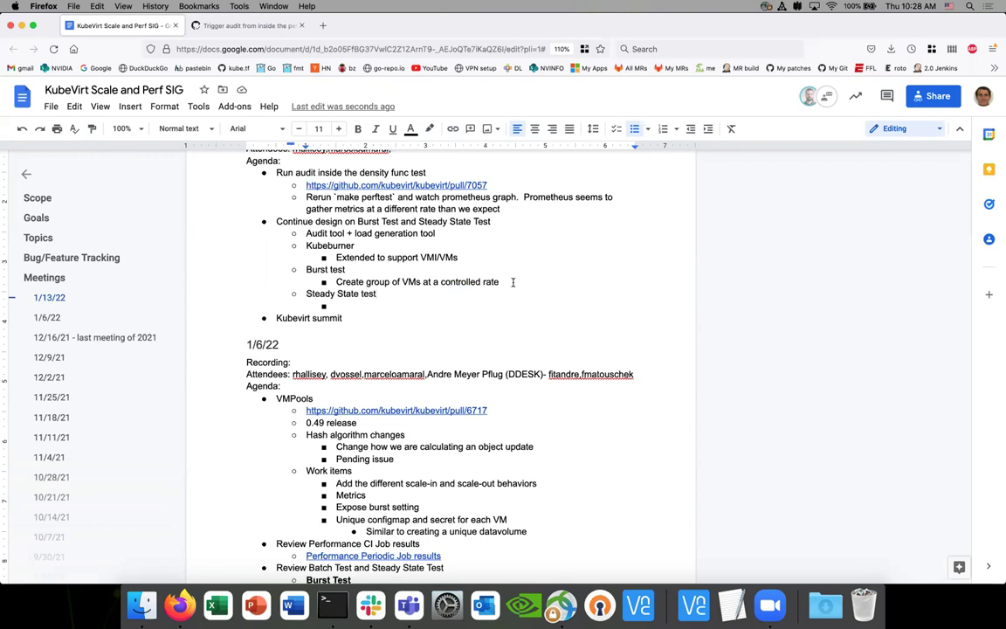
Add a second note under "Burst test" reading "Analyze throughput based on rate"
key("Down")
left_click(530, 282)
key("Return")
type("Through")
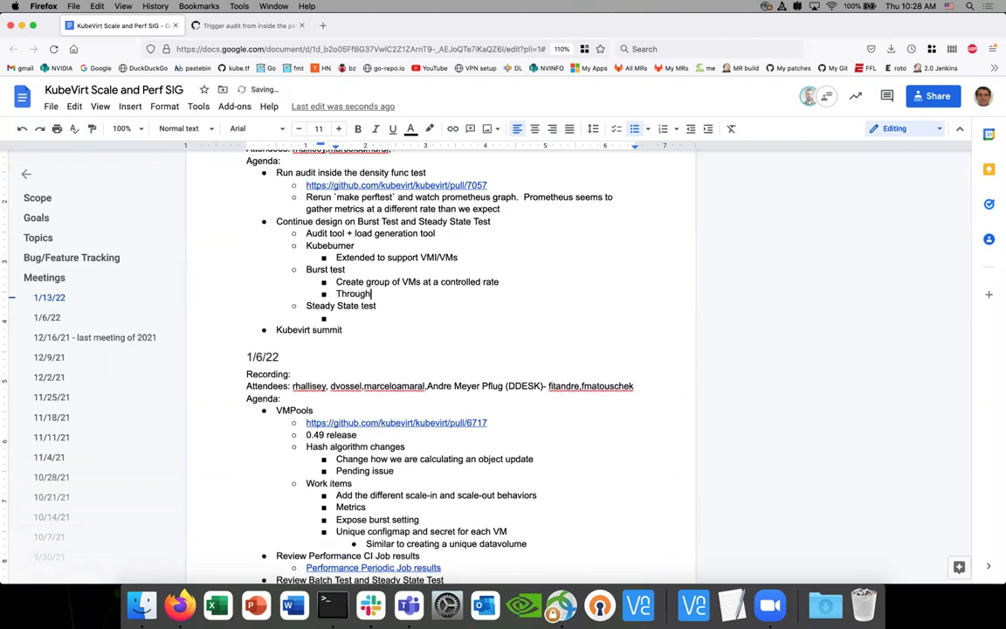
type("put bas")
key("BackSpace")
key("BackSpace")
left_click(338, 294)
key("Delete")
type("Anal")
type("yi")
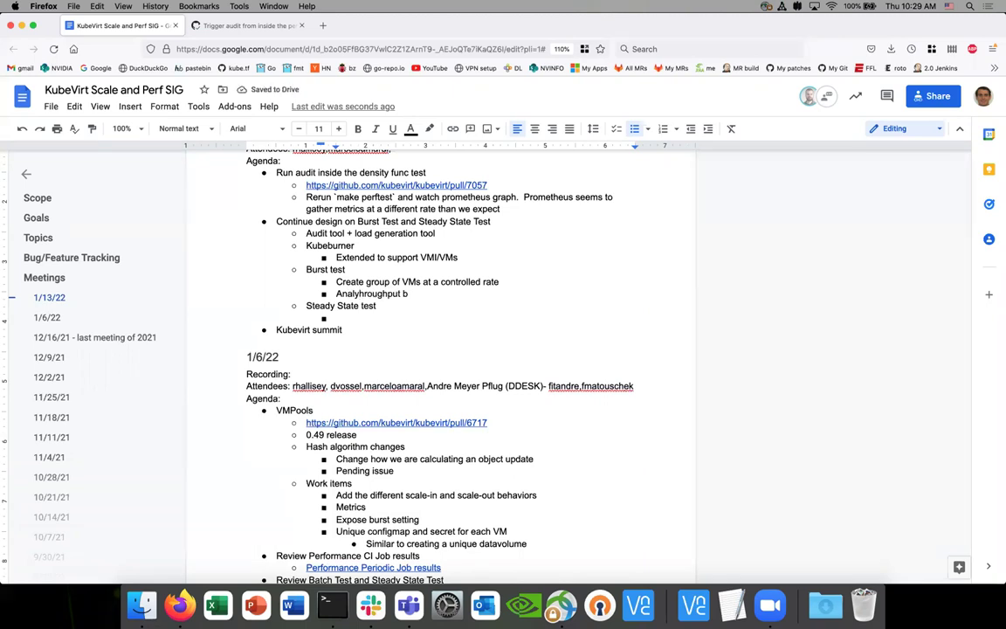
type("ze t")
right_click(352, 292)
left_click(398, 322)
type("ased ")
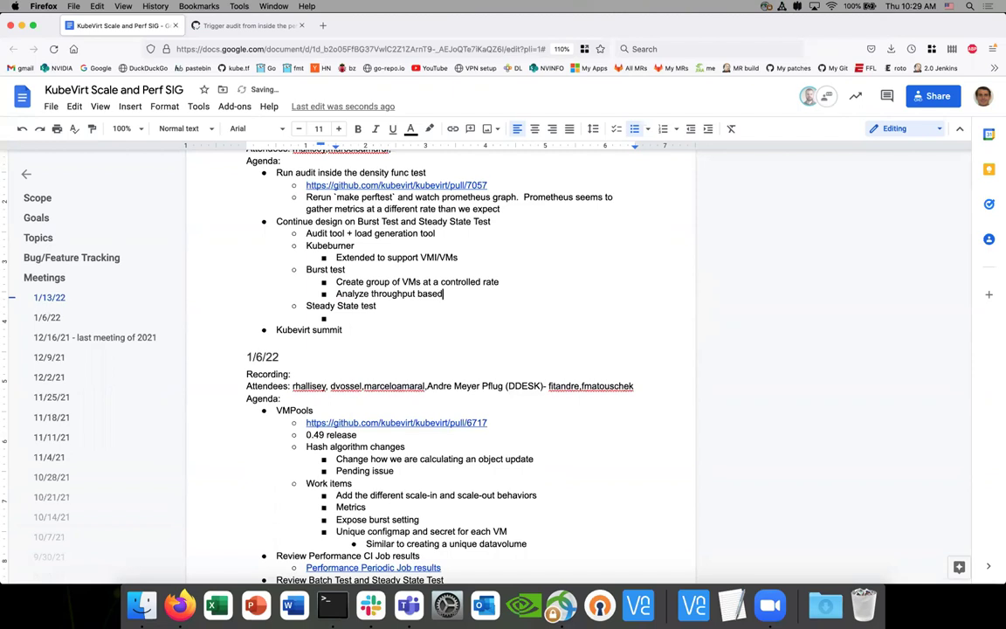
type("on rate")
Fill the empty bullet under "Steady State test" with "Create and maintain a group of VMs"
left_click(360, 316)
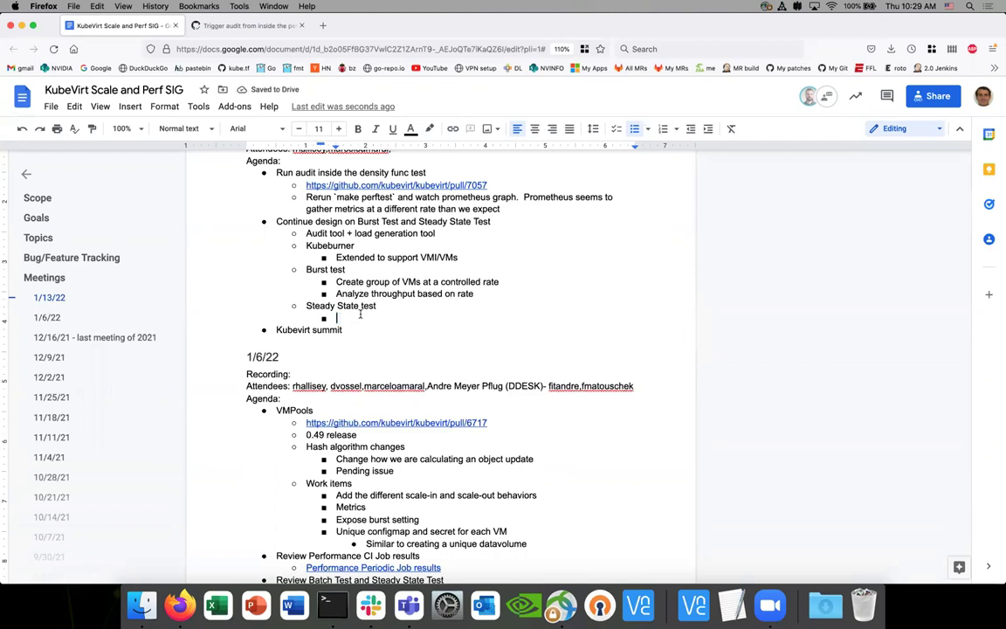
type("Create a")
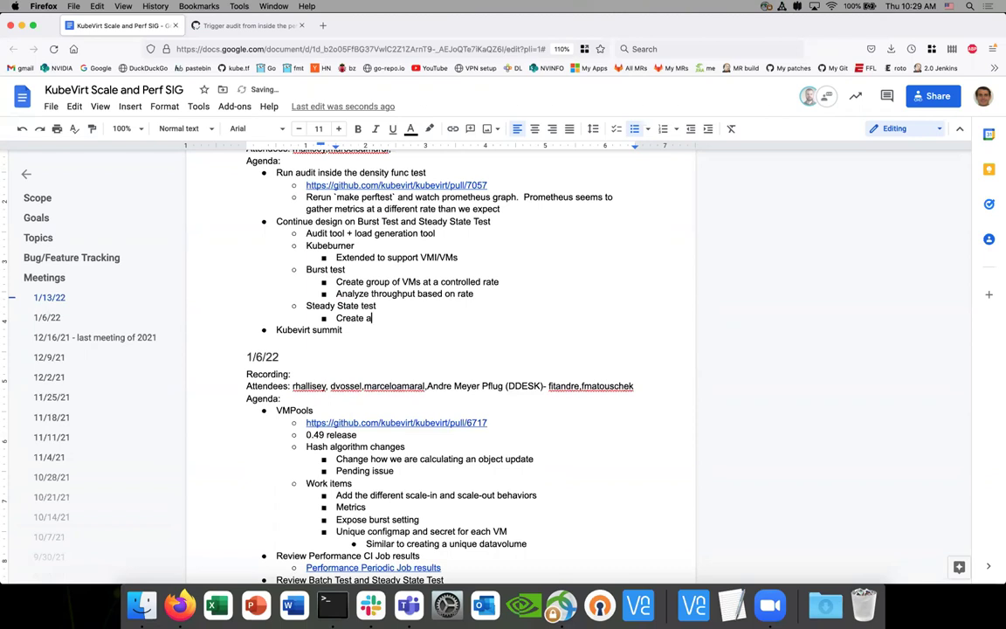
type("nd maintian a group of ")
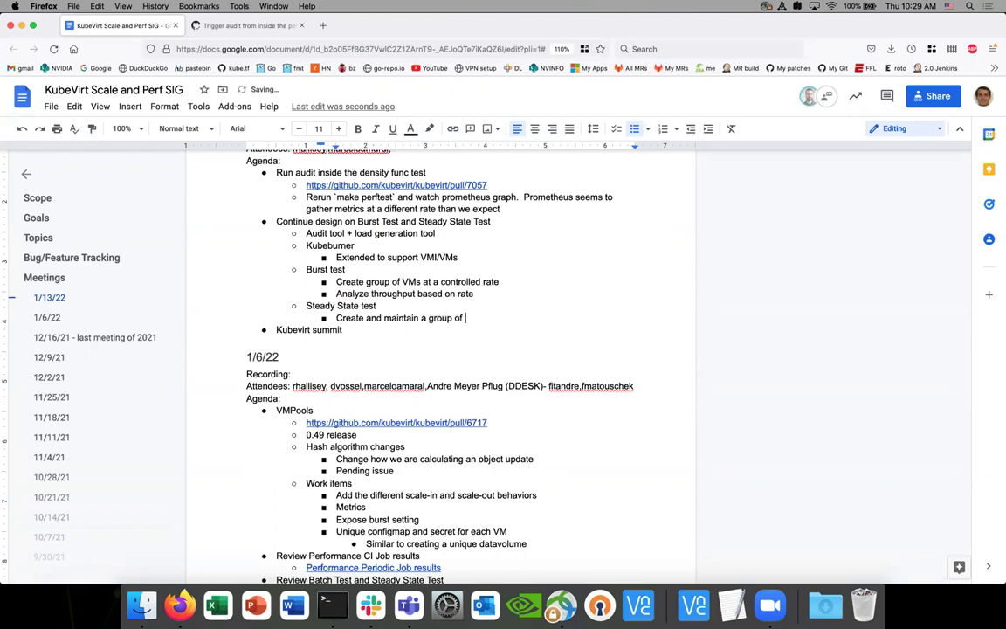
type("VMs")
Reword the steady state note to read "Create and maintain a certain number of VMs"
double_click(424, 319)
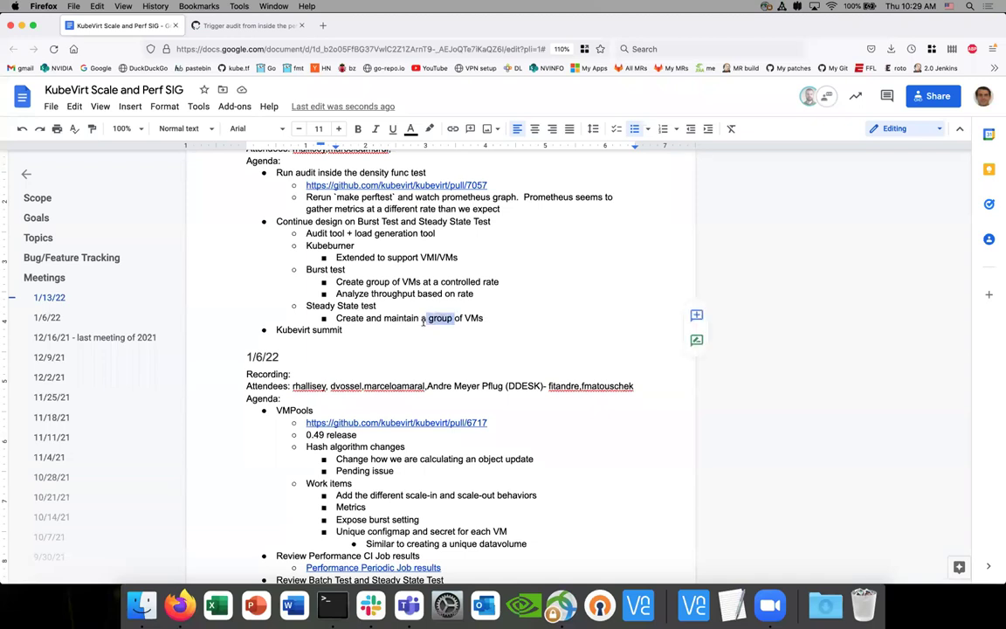
type("certain number")
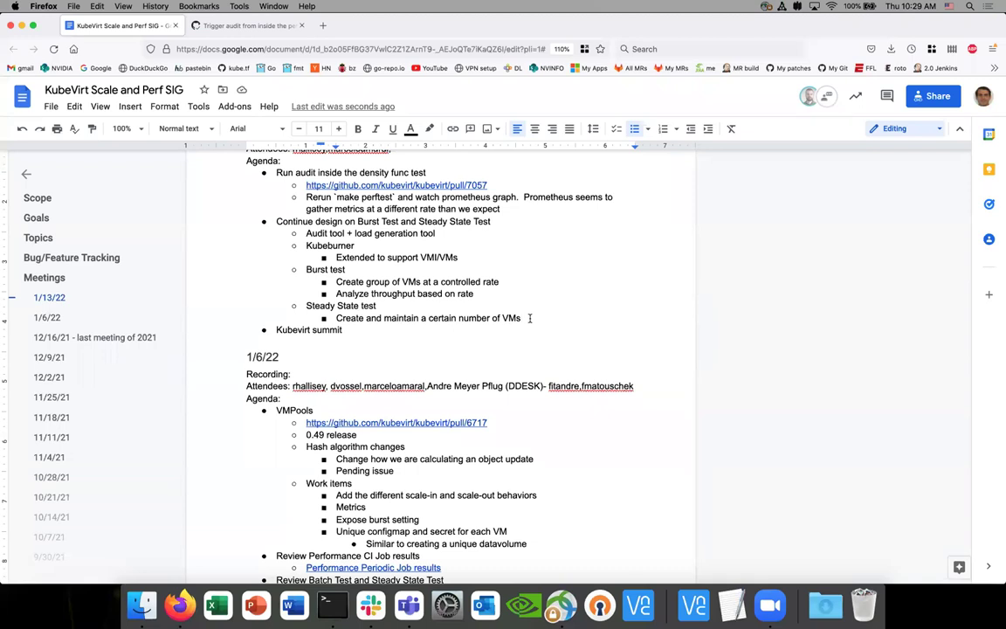
left_click(427, 319)
key("BackSpace")
key("BackSpace")
key("BackSpace")
key("BackSpace")
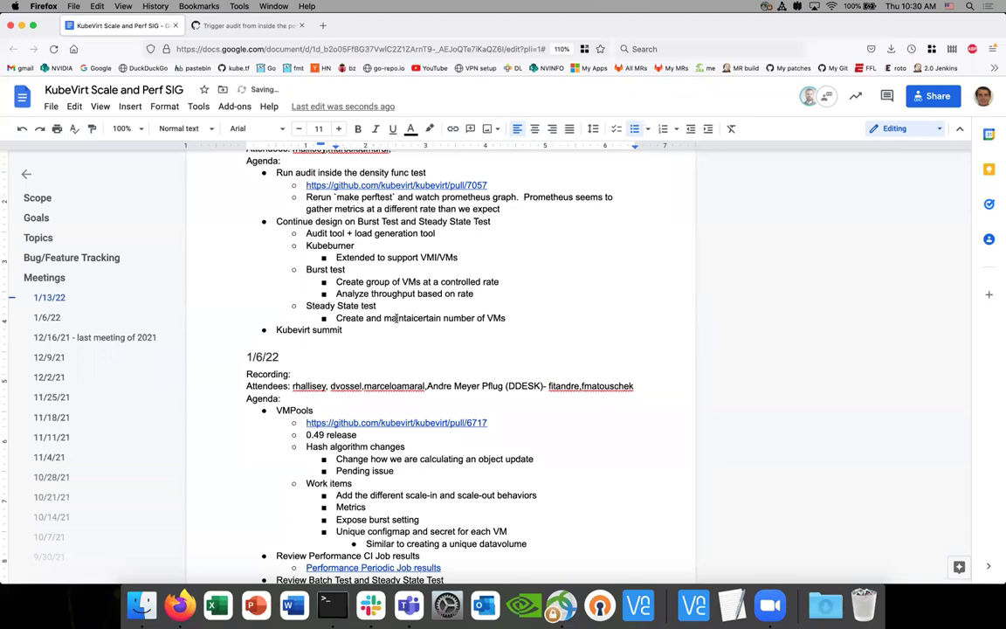
type("n a")
Add another note under "Steady State test" reading "1) Ramp-up phase, 2) churn phase"
left_click(534, 324)
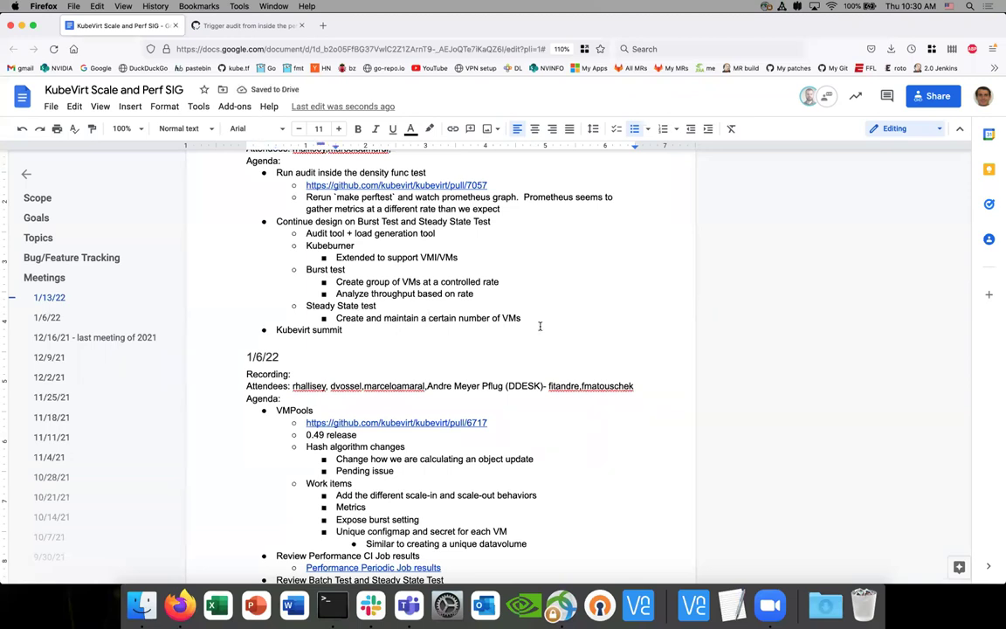
key("Return")
type("Ramp-up")
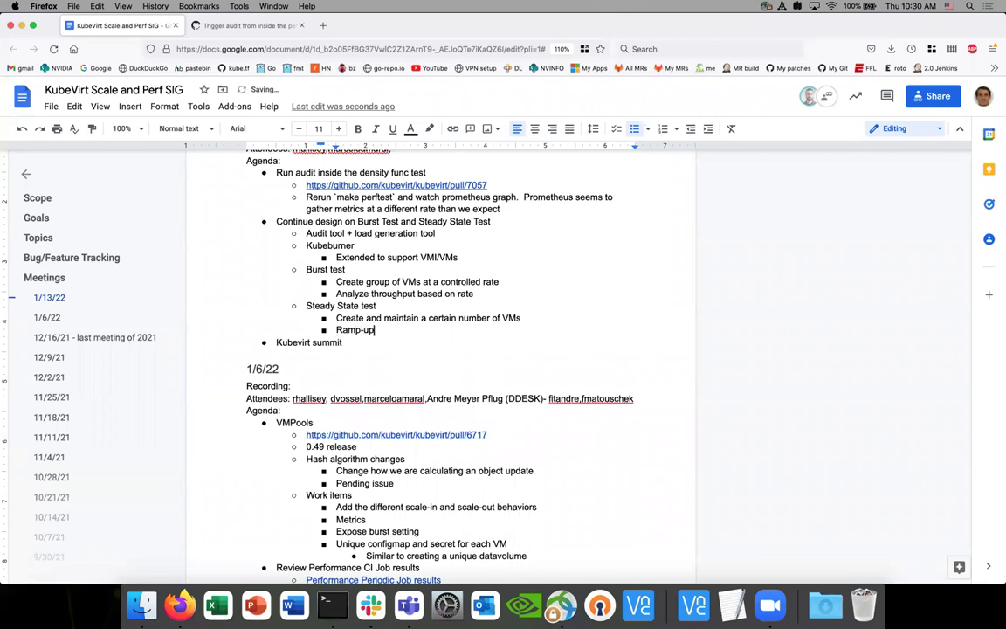
type(", cyc")
key("BackSpace")
key("BackSpace")
key("BackSpace")
type("churn,")
type("1)")
key("BackSpace")
type("phase 2)")
key("Left")
key("Left")
key("Left")
type(",")
key("Right")
key("Right")
key("Right")
left_click(453, 329)
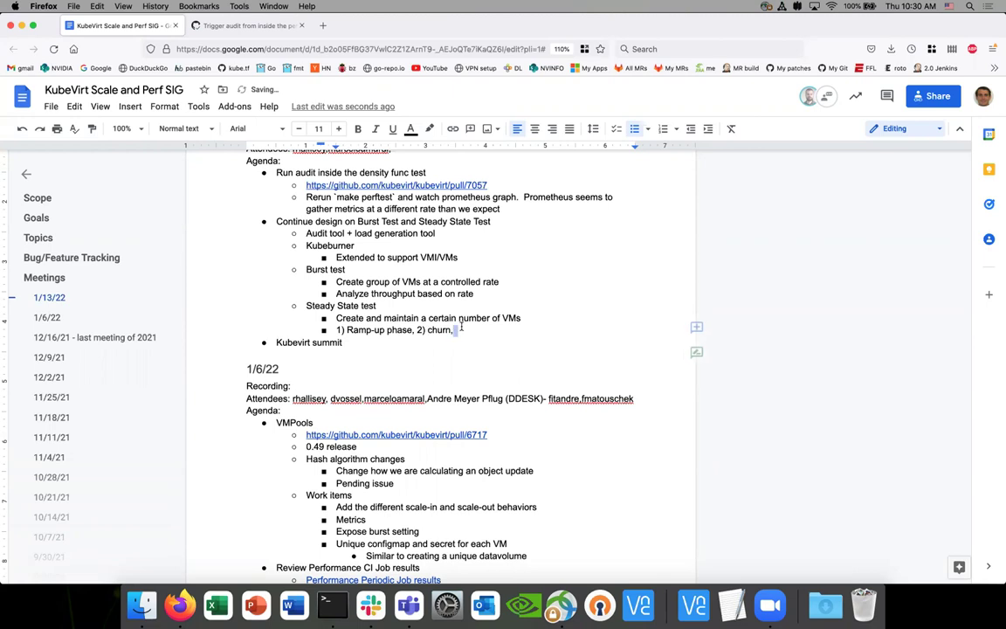
type("phase")
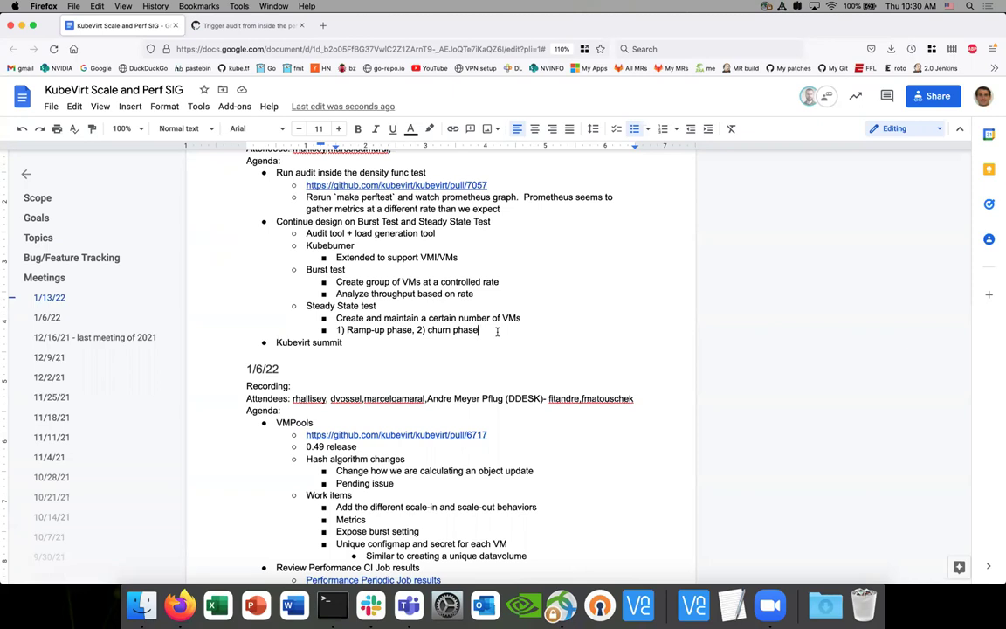
Extend the phases note with "(delete and recreate objects) 3) ramp down phase" and add an empty bullet beneath it
type("(delete and recreate objects)")
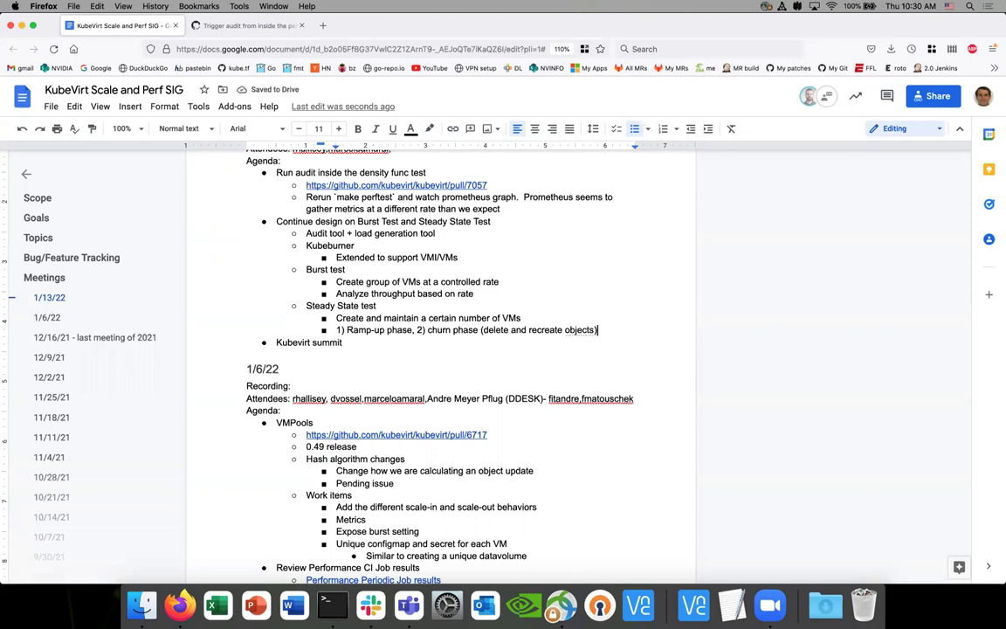
key("Return")
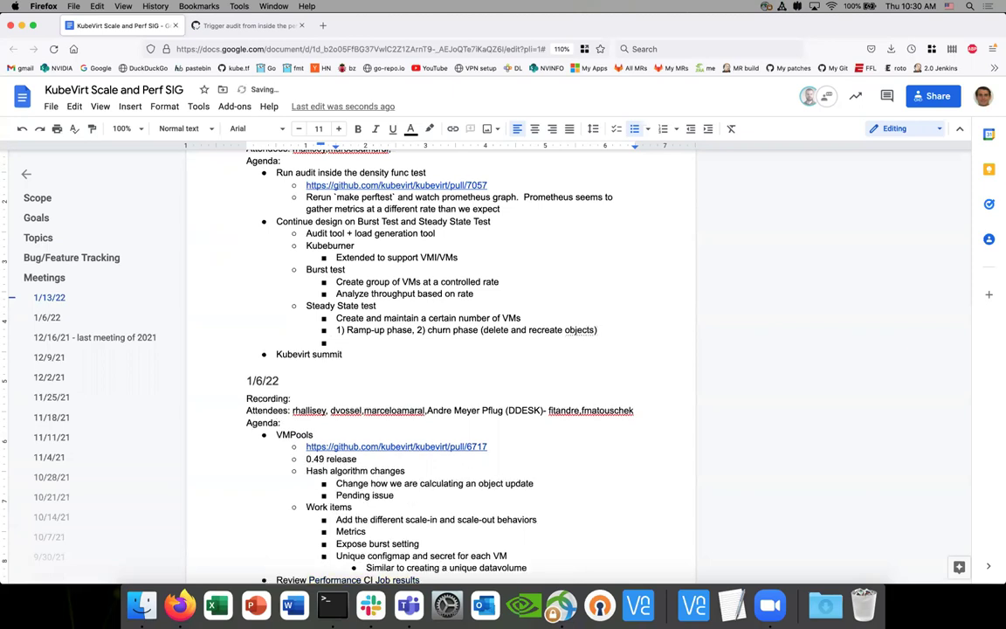
left_click(601, 330)
type("3) ramp down phase")
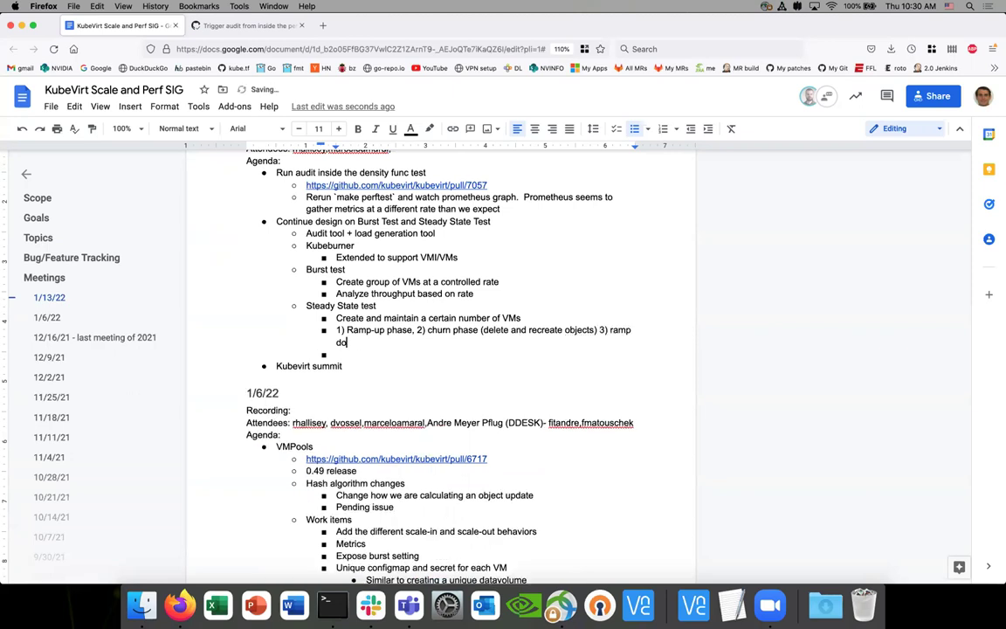
Enter "Analyze control plane stability" in the empty bullet after the phases note
left_click(472, 355)
type("Analyze")
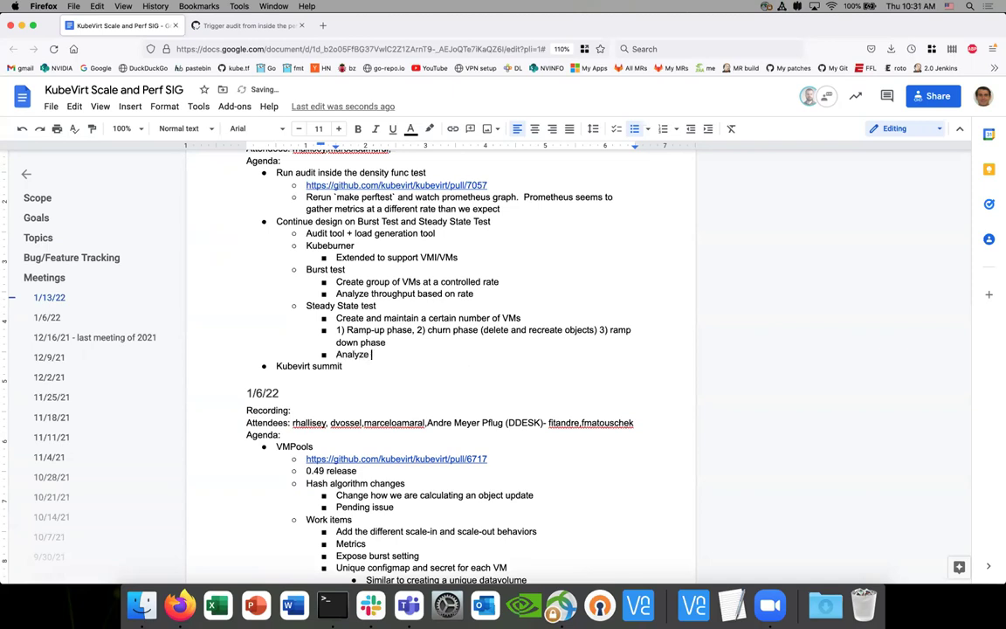
type(" s")
type("ystem")
key("BackSpace")
key("BackSpace")
key("BackSpace")
key("BackSpace")
key("BackSpace")
key("BackSpace")
type("control plane stability")
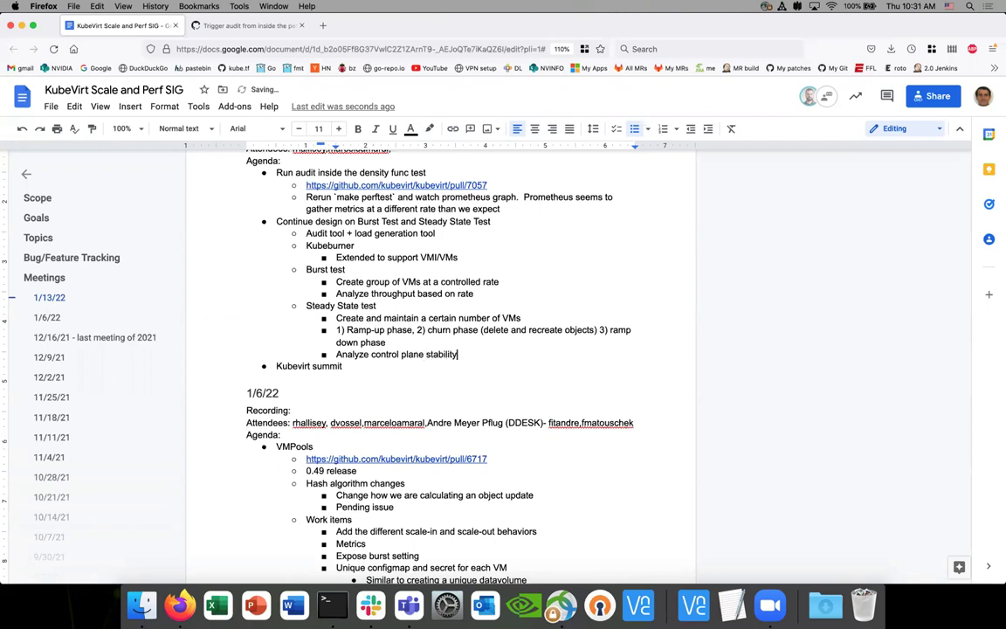
Add a final steady state note reading "Analyze control plane performance", accepting the suggested spelling of the last word
key("Return")
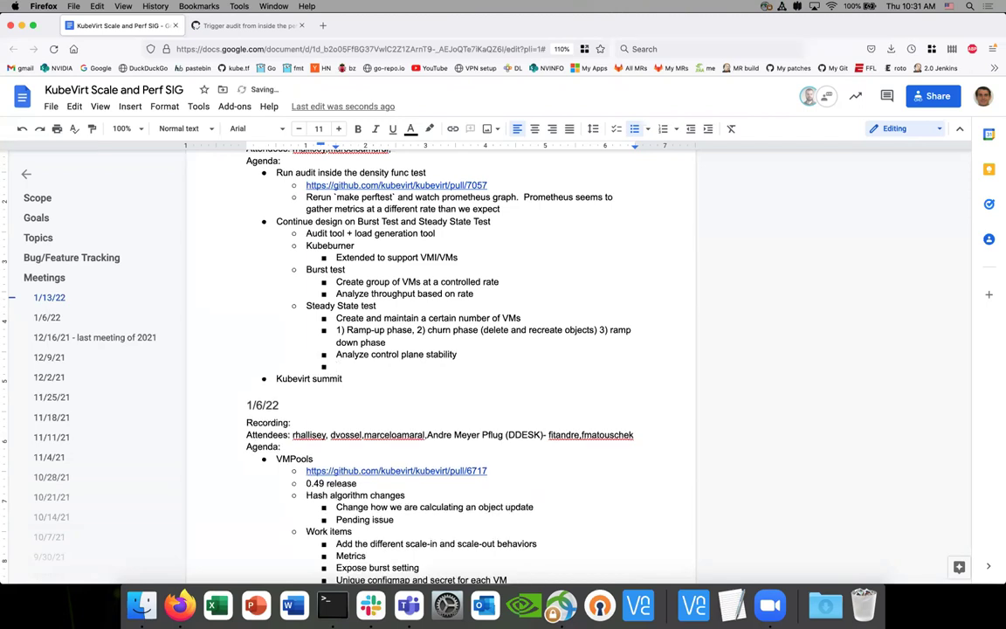
type("Analyze control plane ")
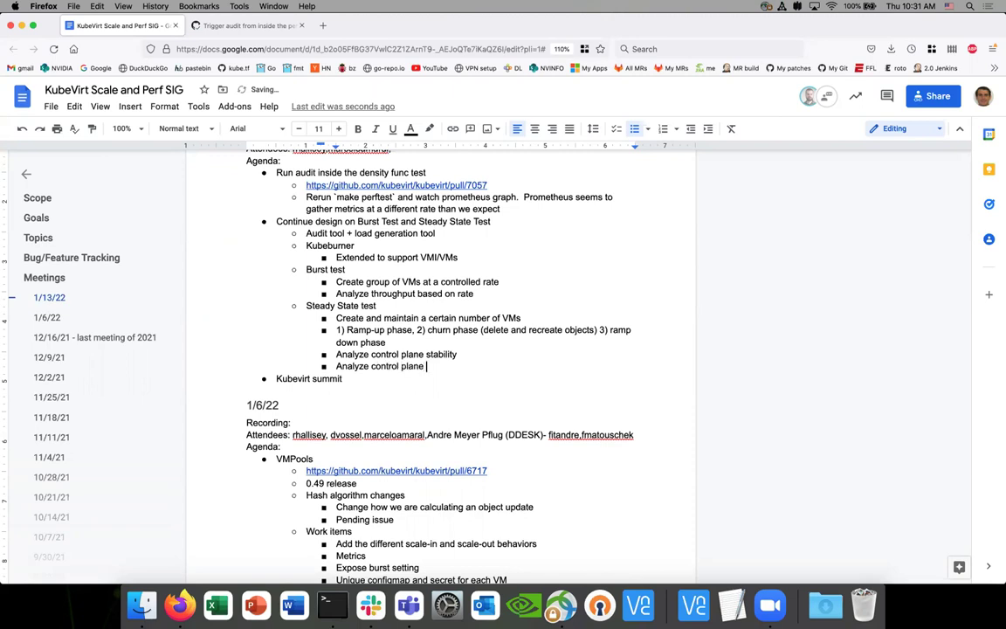
type("performace")
left_click(449, 365)
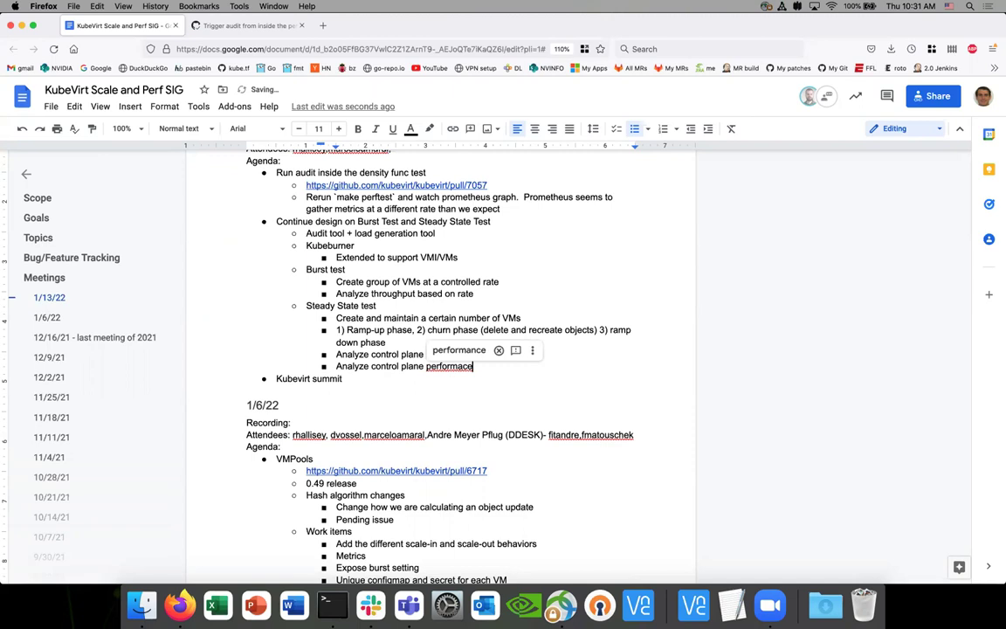
left_click(463, 350)
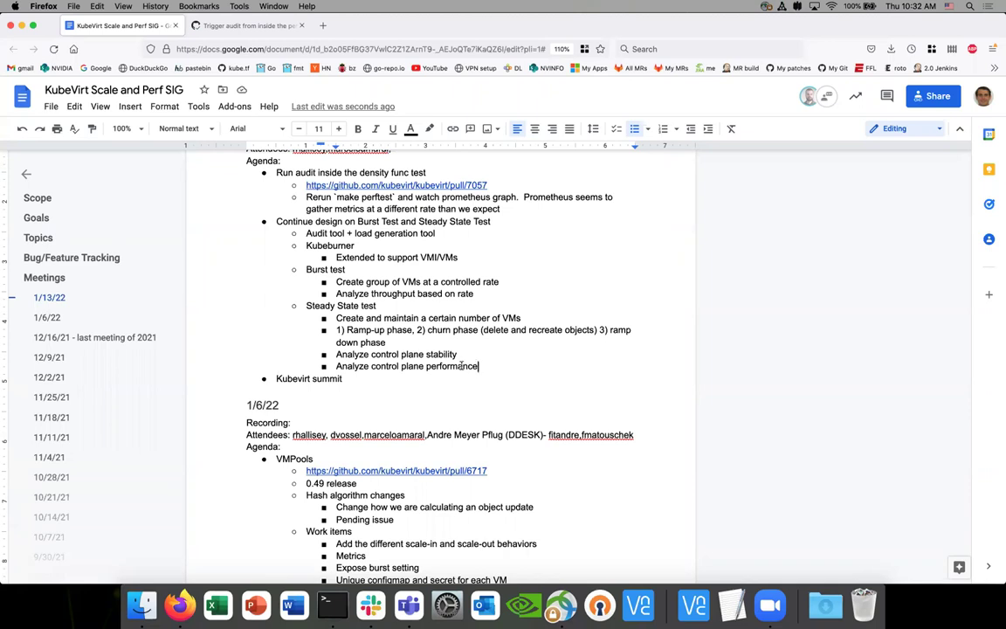
scroll(461, 366, "up", 1)
scroll(461, 366, "down", 1)
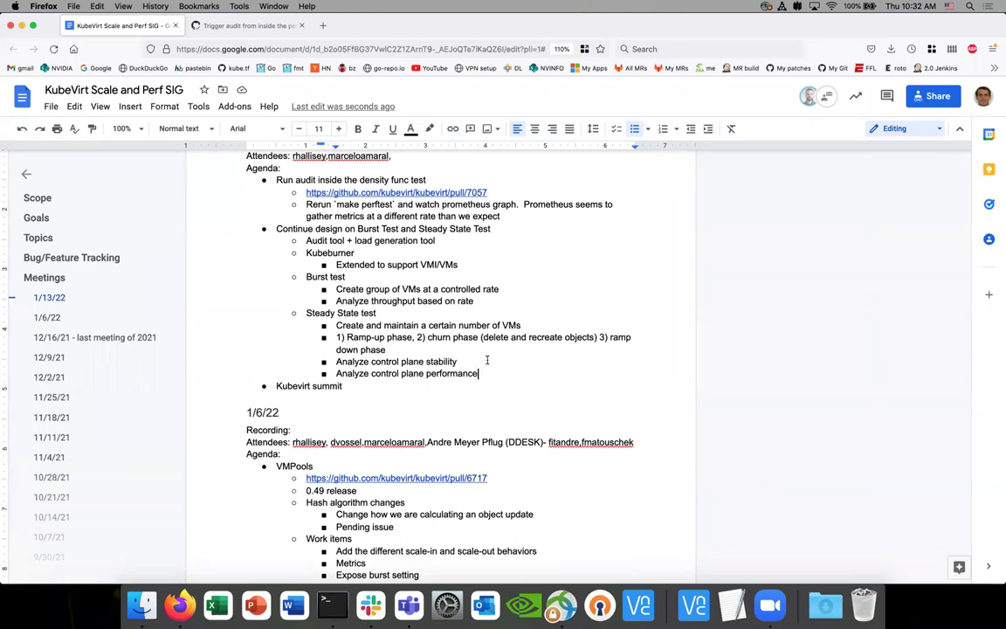
left_click(336, 325)
key("Up")
key("Up")
key("Up")
key("Down")
key("Down")
key("Down")
key("Down")
key("alt+Right")
key("alt+Right")
key("alt+Right")
key("alt+Right")
key("alt+Right")
left_click(482, 376)
left_click_drag(460, 362, 337, 356)
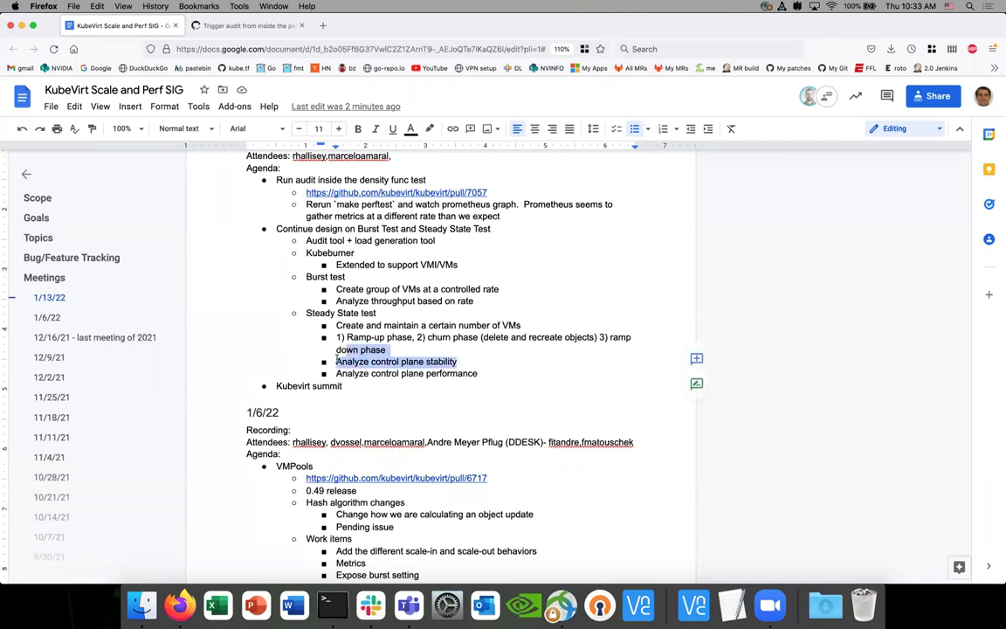
left_click(515, 288)
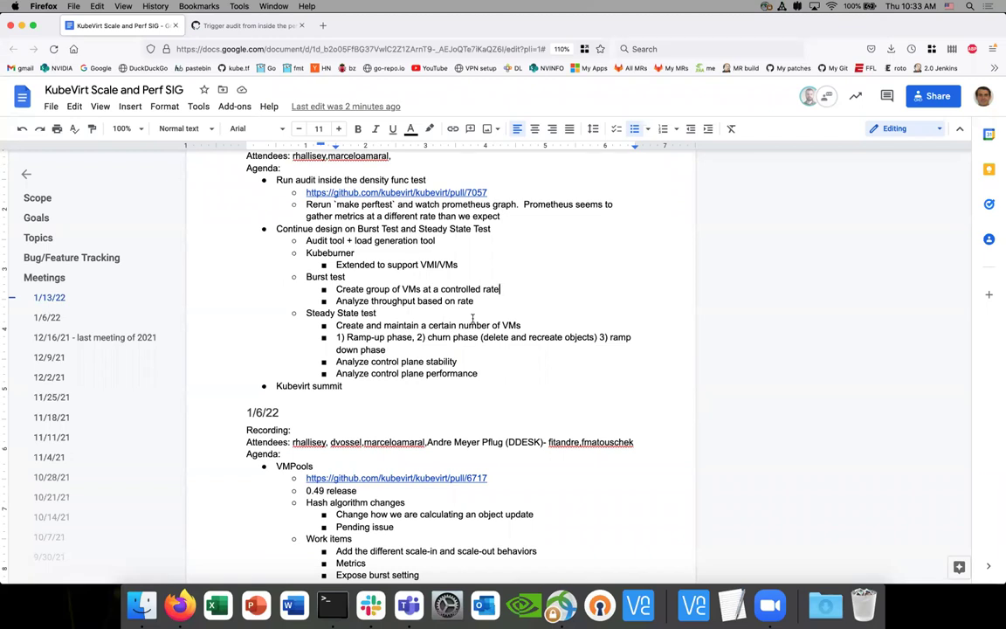
left_click(448, 373)
left_click(473, 314)
left_click(523, 324)
left_click(439, 241)
left_click(462, 263)
left_click_drag(305, 241, 428, 247)
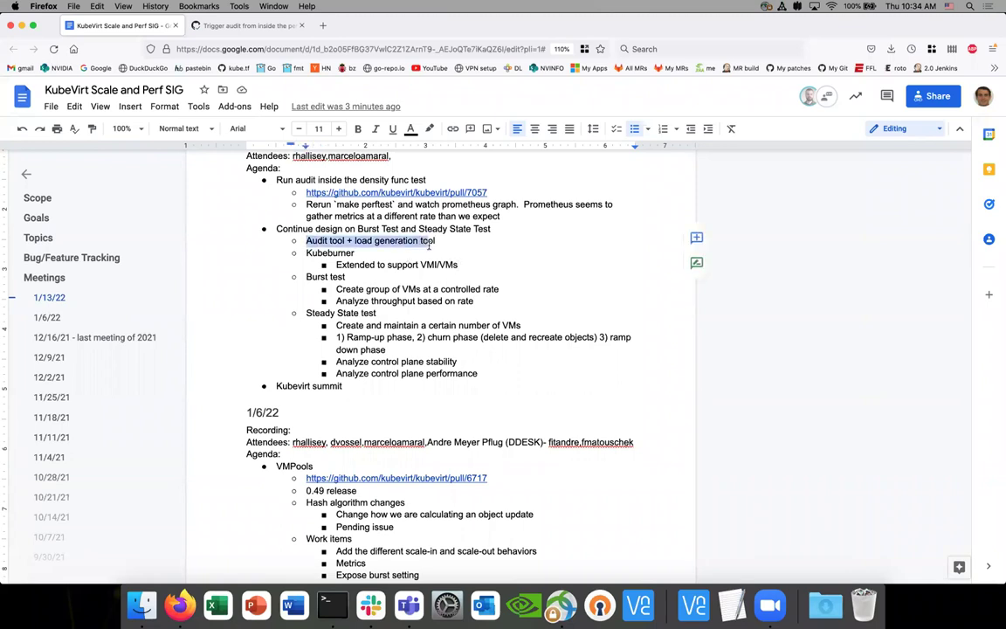
left_click(356, 253)
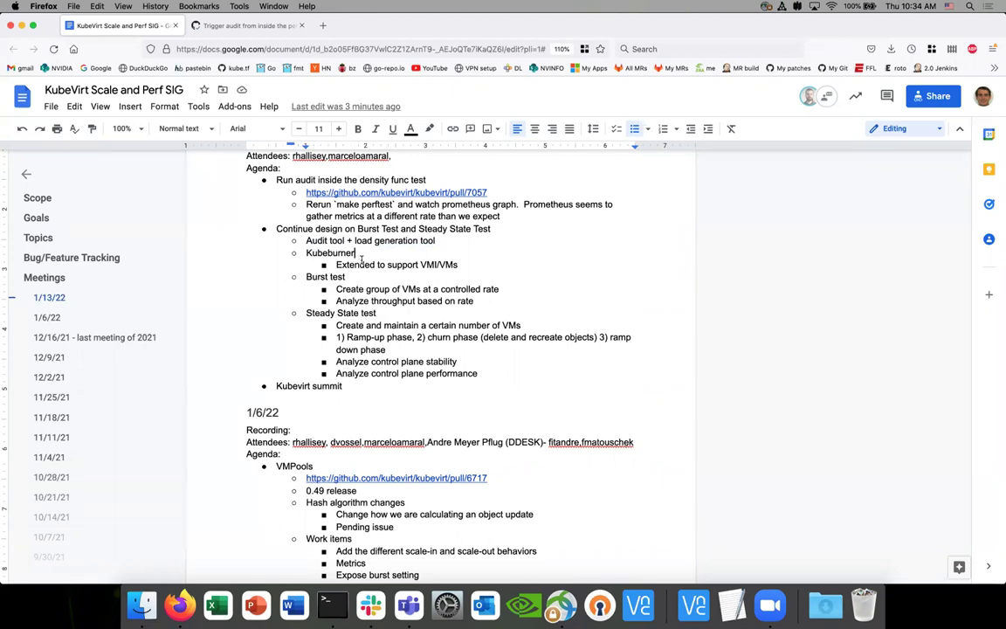
left_click(477, 265)
key("F1")
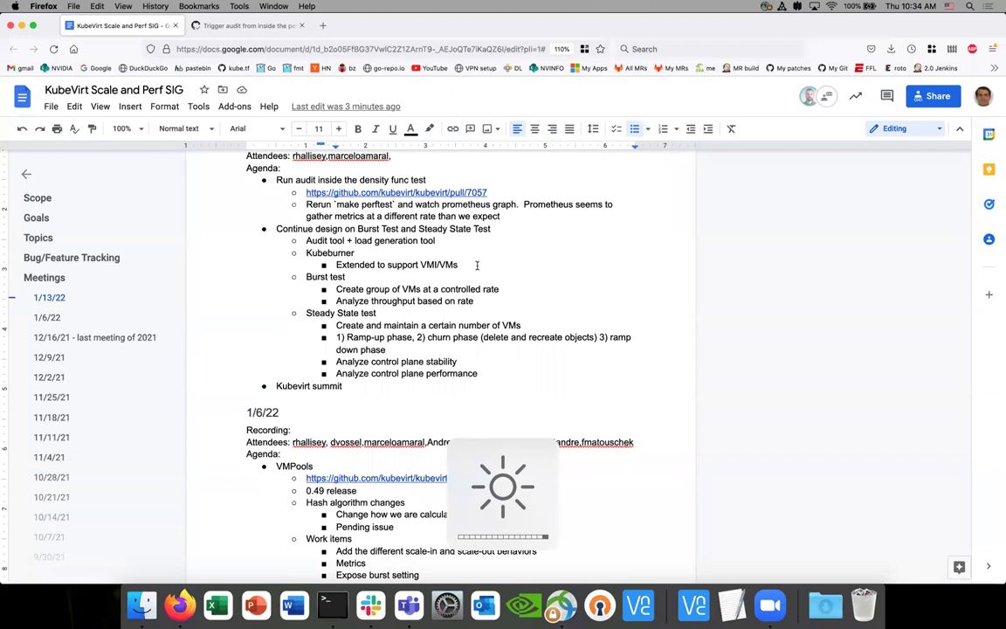
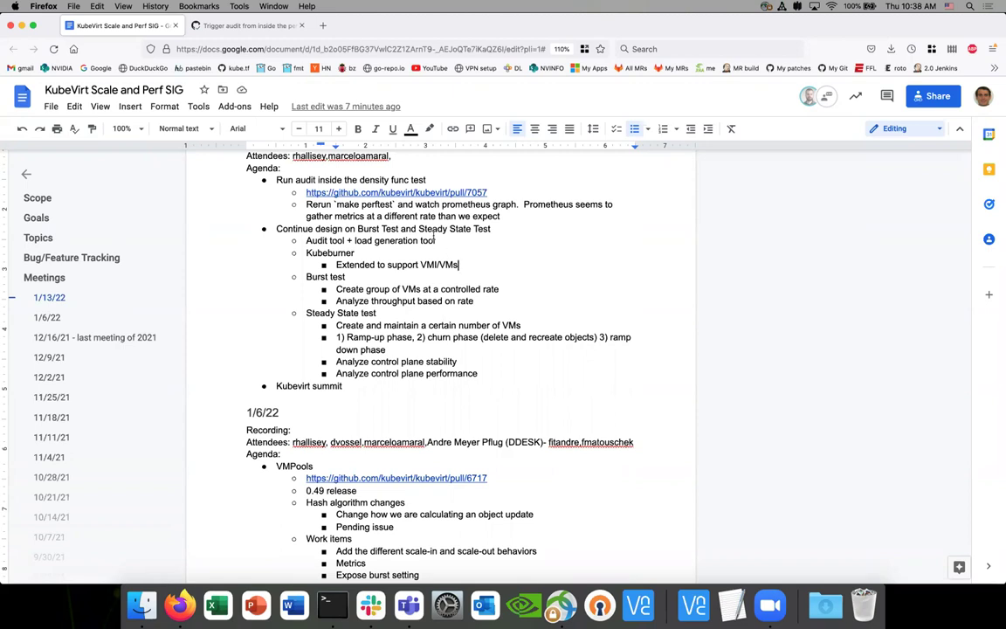
Select the "Kubeburner" item together with its "Extended to support VMI/VMs" sub-point for discussion
left_click(460, 269)
left_click_drag(463, 264, 296, 253)
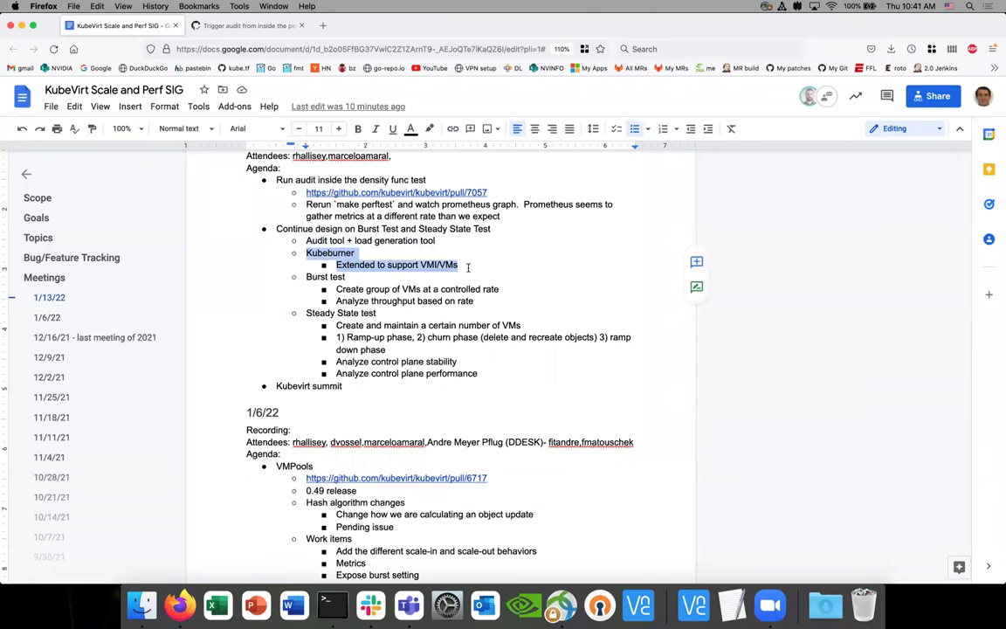
left_click_drag(468, 266, 307, 254)
Select the whole block of notes from "Burst test" through "Analyze control plane performance" for discussion
left_click(305, 277)
left_click_drag(305, 276, 433, 339)
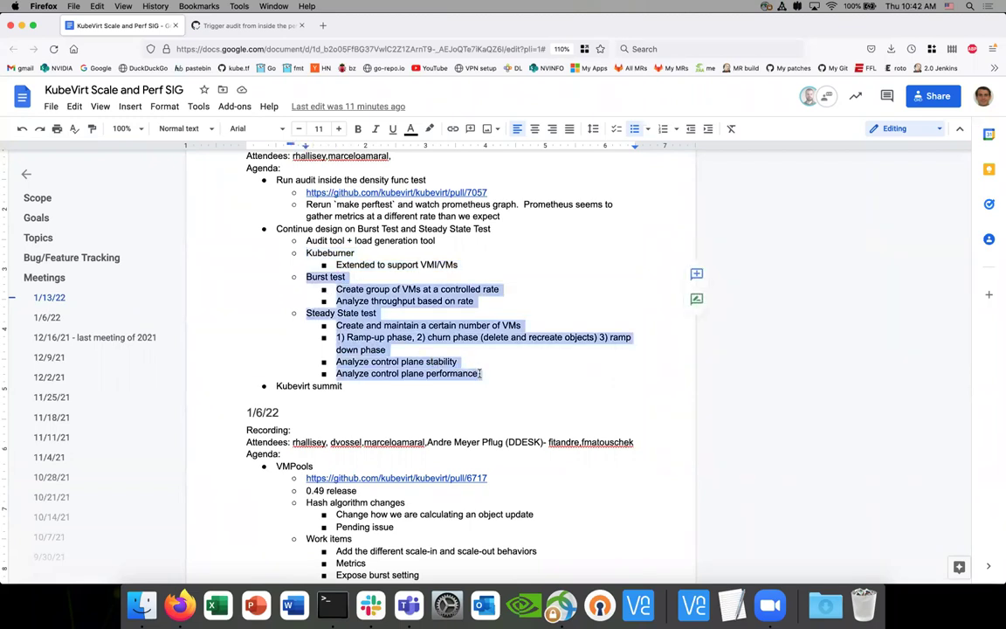
left_click(479, 373)
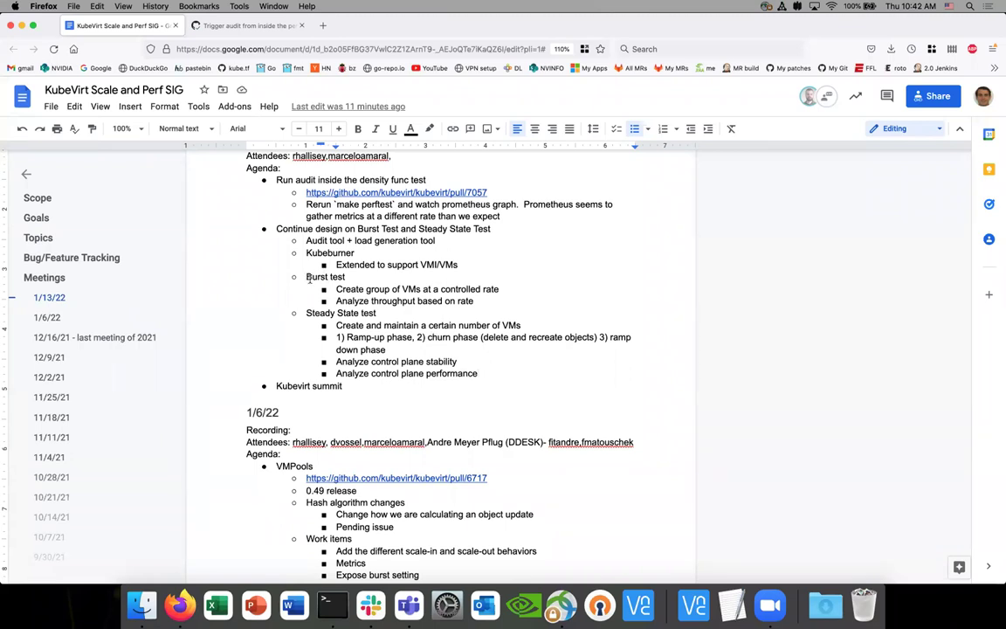
left_click_drag(306, 276, 497, 378)
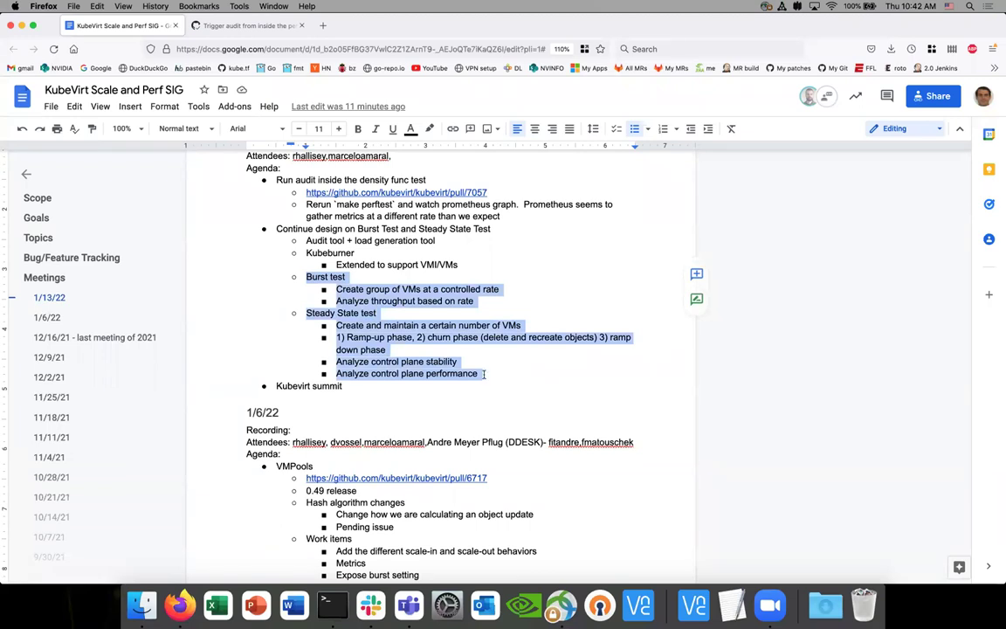
Select the "Burst test" and "Steady State test" headings in turn, and the notes beneath them, for discussion
left_click(307, 278)
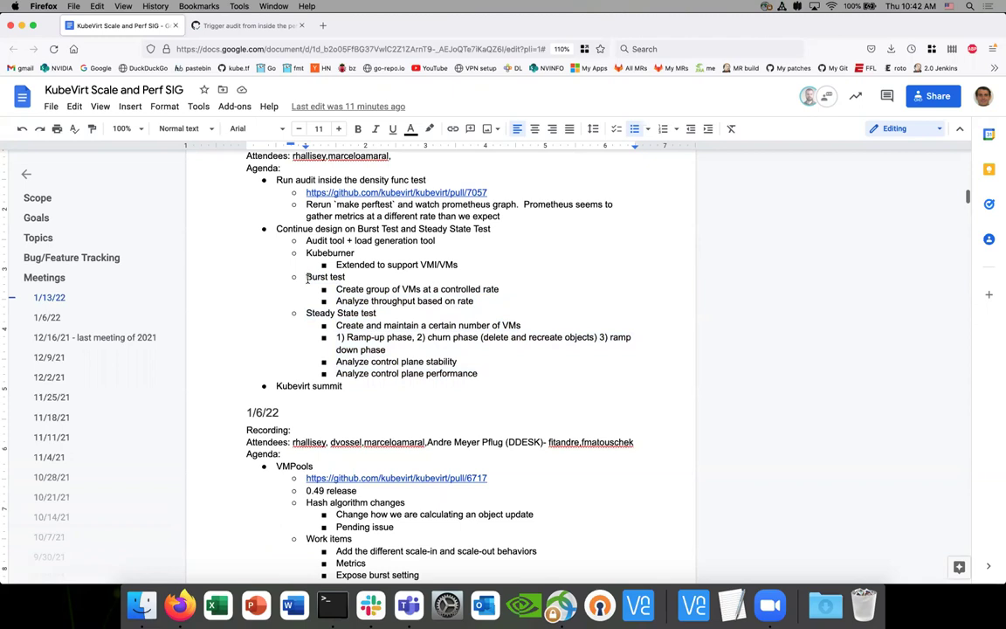
scroll(308, 278, "up", 1)
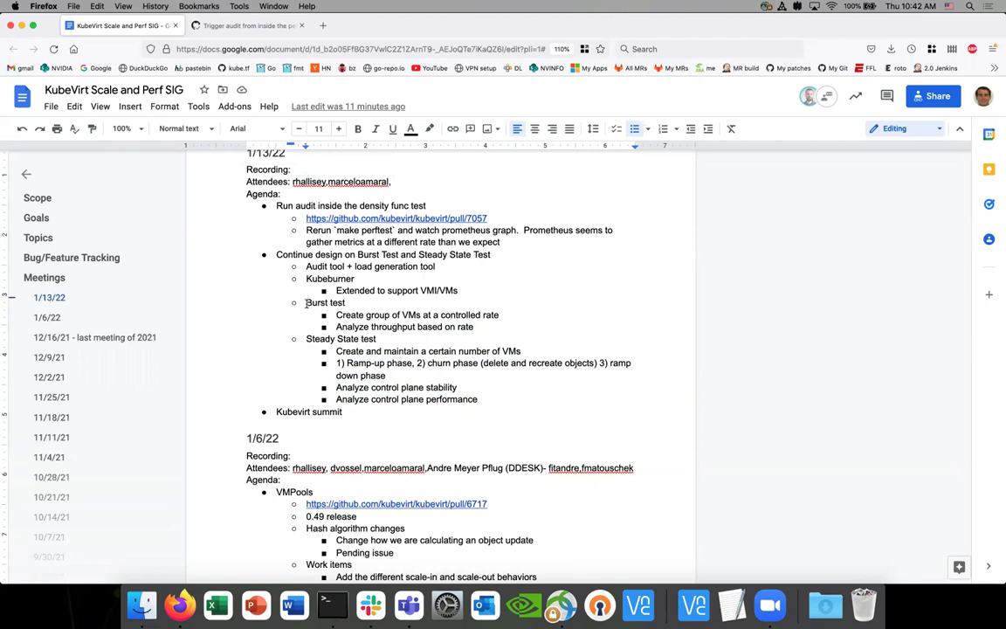
left_click_drag(307, 302, 347, 302)
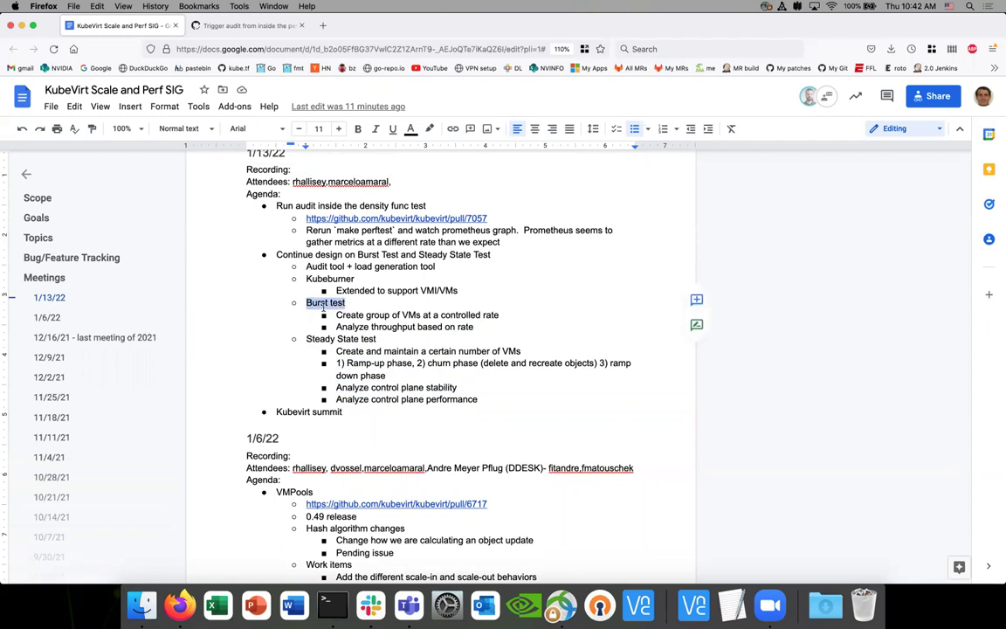
left_click(384, 335)
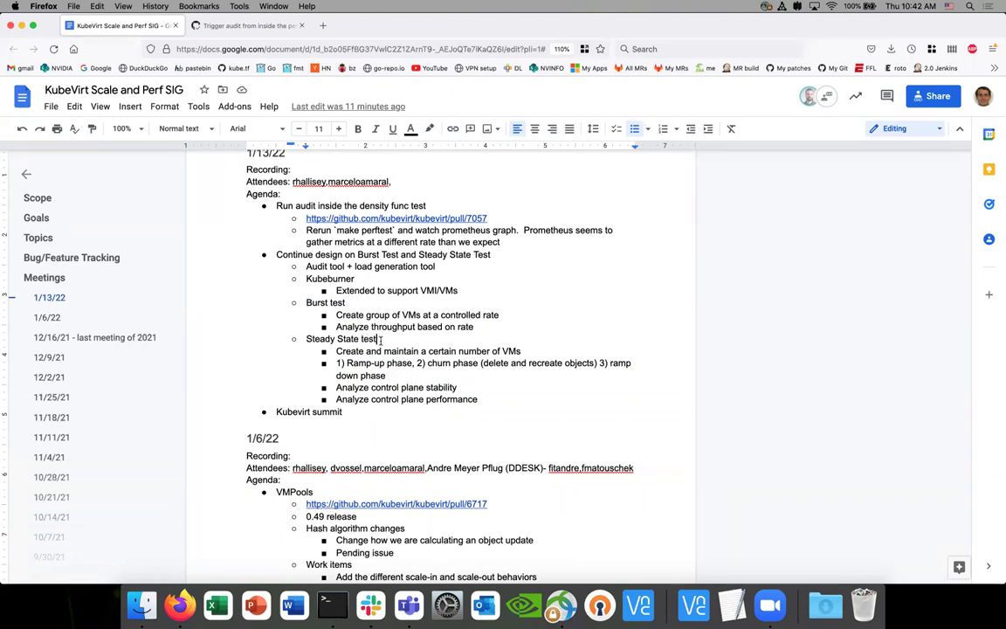
left_click_drag(381, 340, 357, 302)
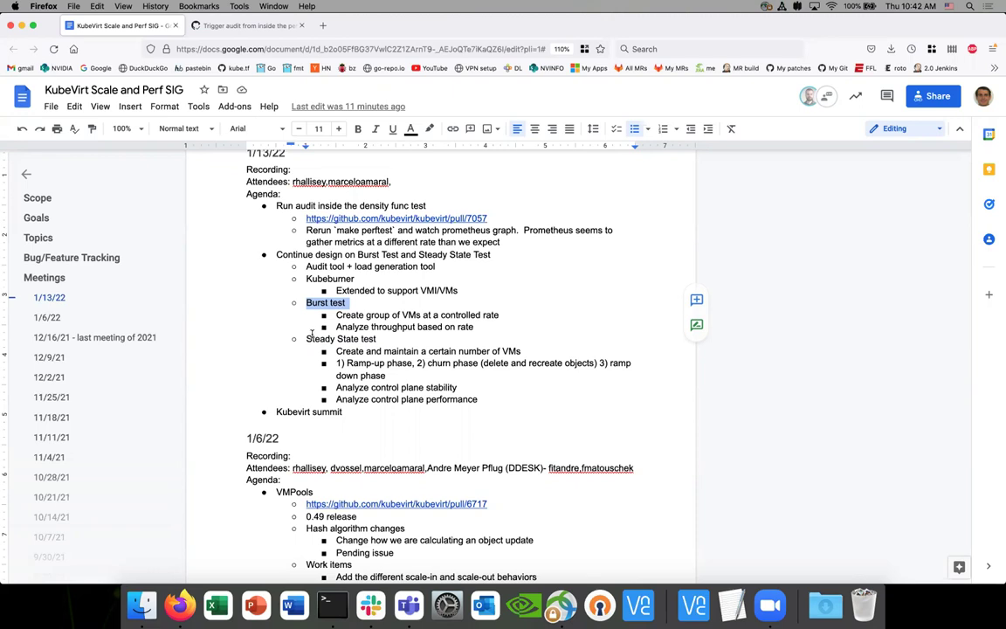
mouse_move(305, 339)
left_mouse_down()
mouse_move(354, 350)
mouse_move(307, 343)
left_mouse_up()
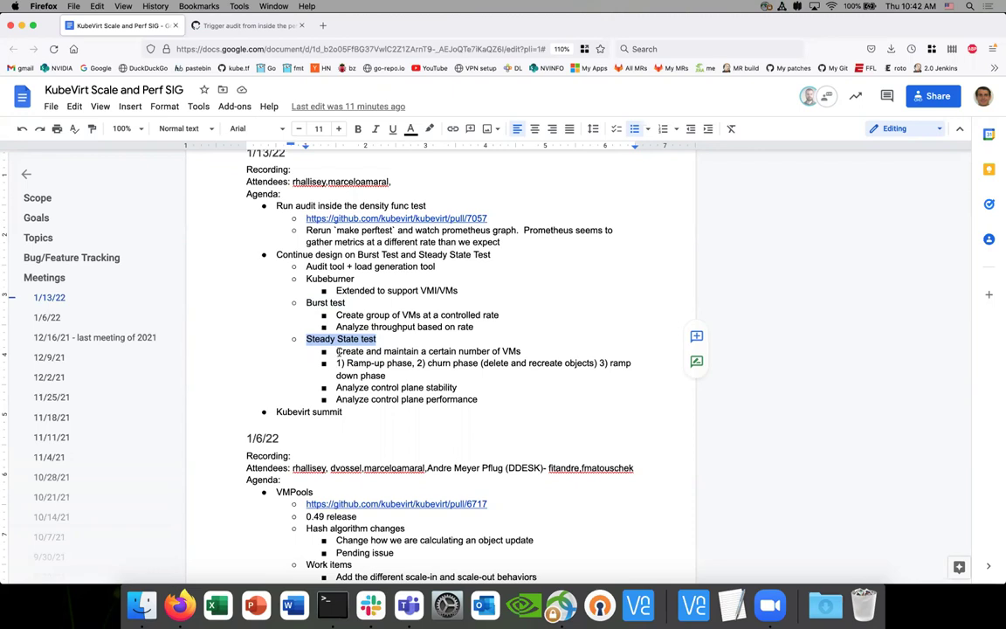
left_click(313, 316)
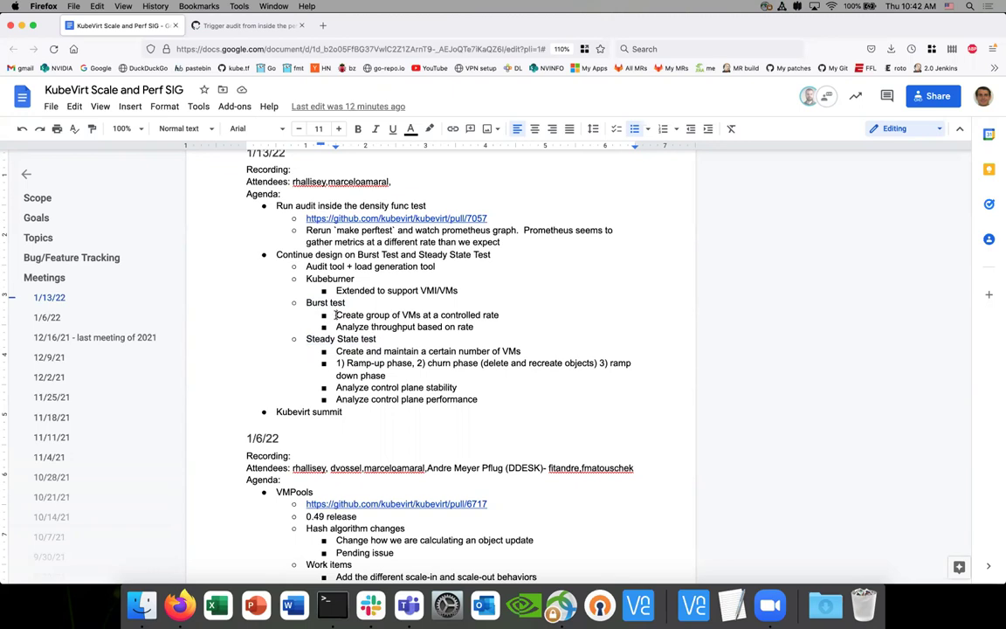
left_click_drag(348, 302, 306, 302)
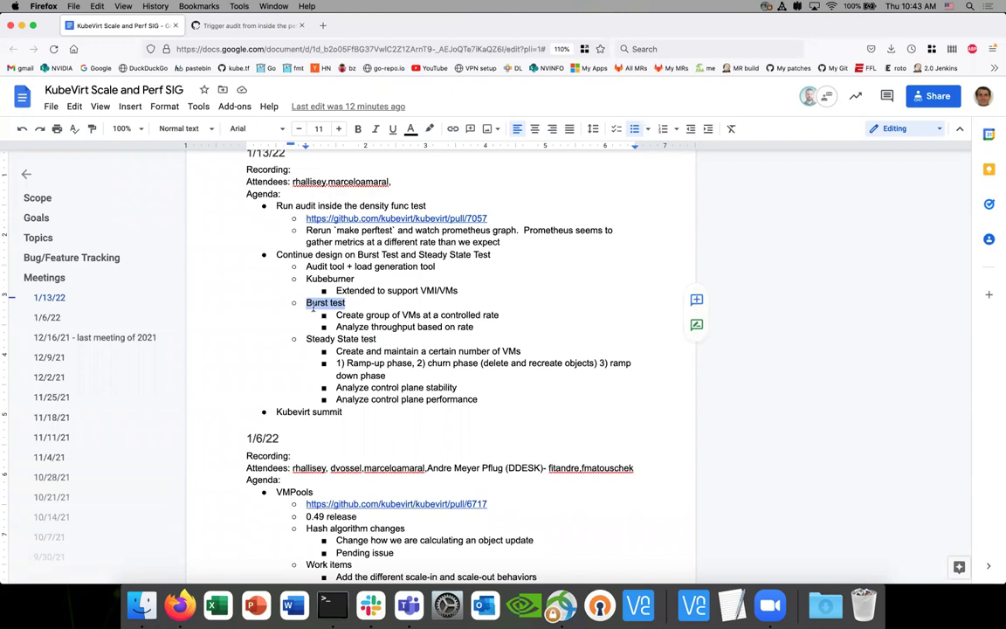
left_click_drag(315, 302, 483, 397)
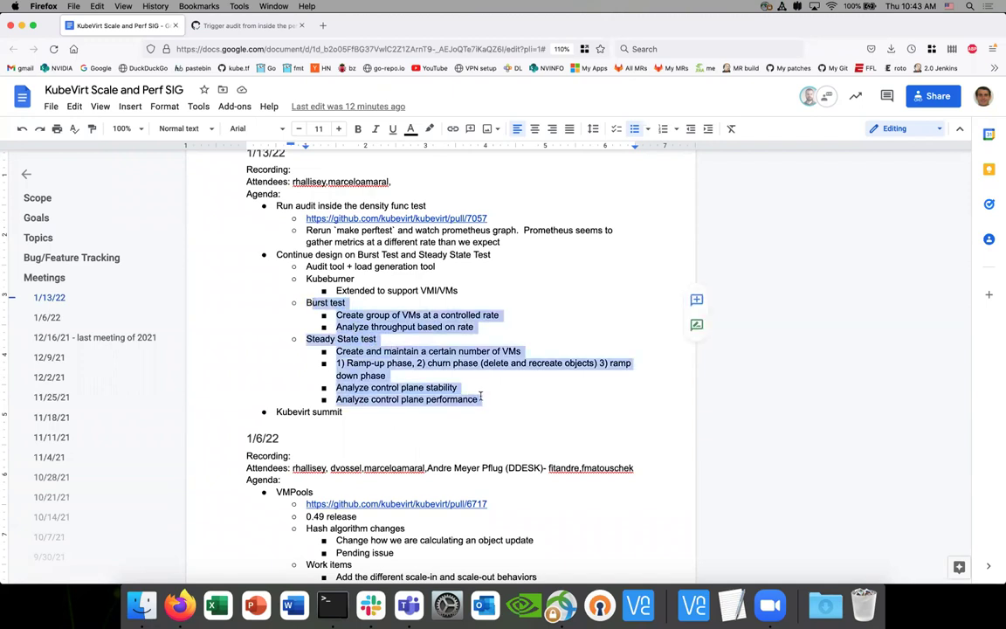
left_click(480, 398)
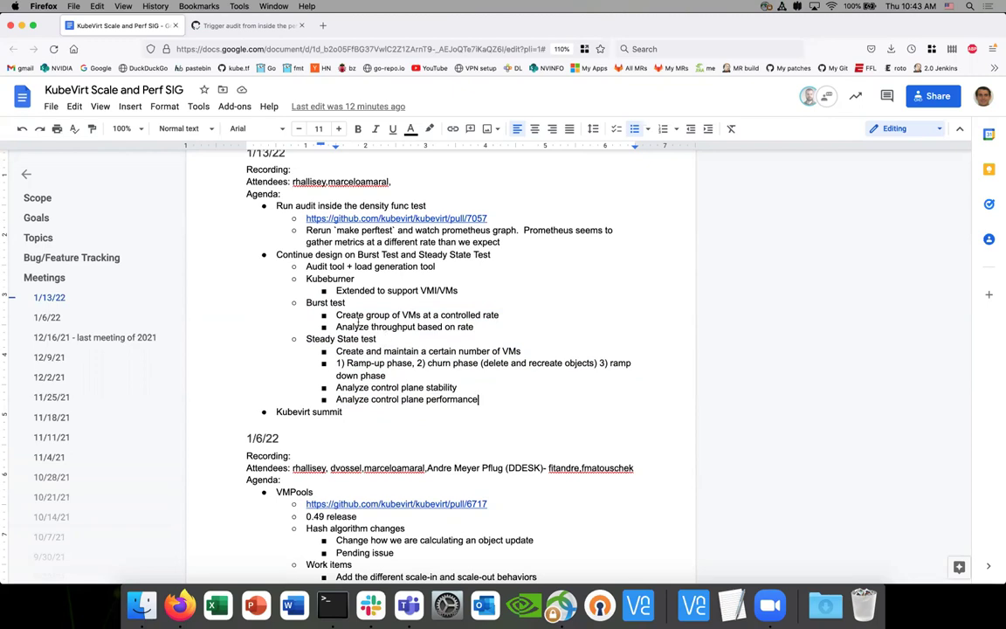
Select the "Kubeburner" item and the "load generation" wording above it for discussion
left_click(305, 302)
scroll(356, 302, "down", 1)
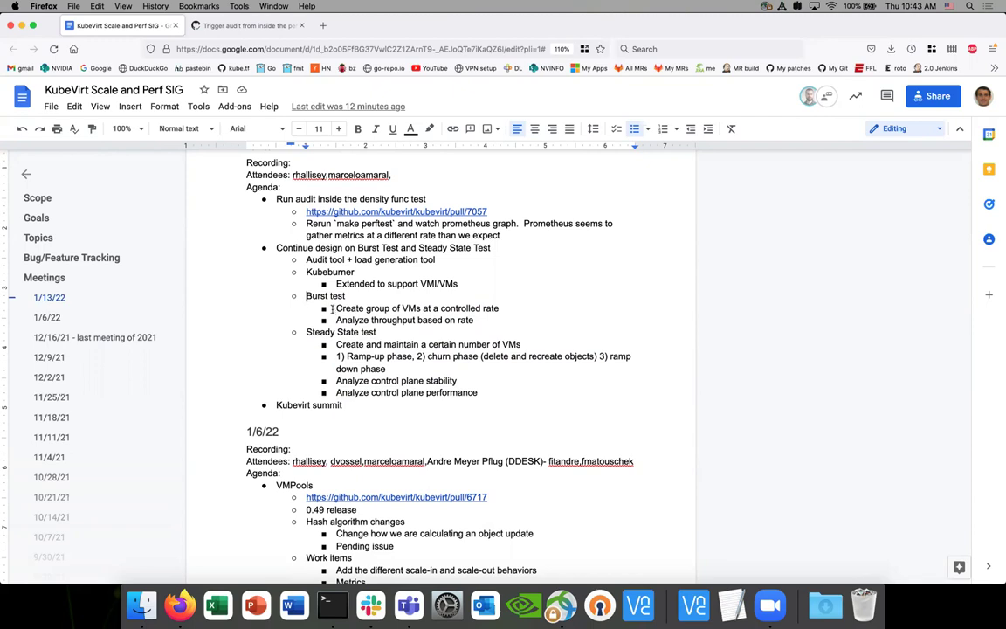
left_click(307, 295)
key("Up")
double_click(307, 271)
left_click(307, 271)
double_click(304, 274)
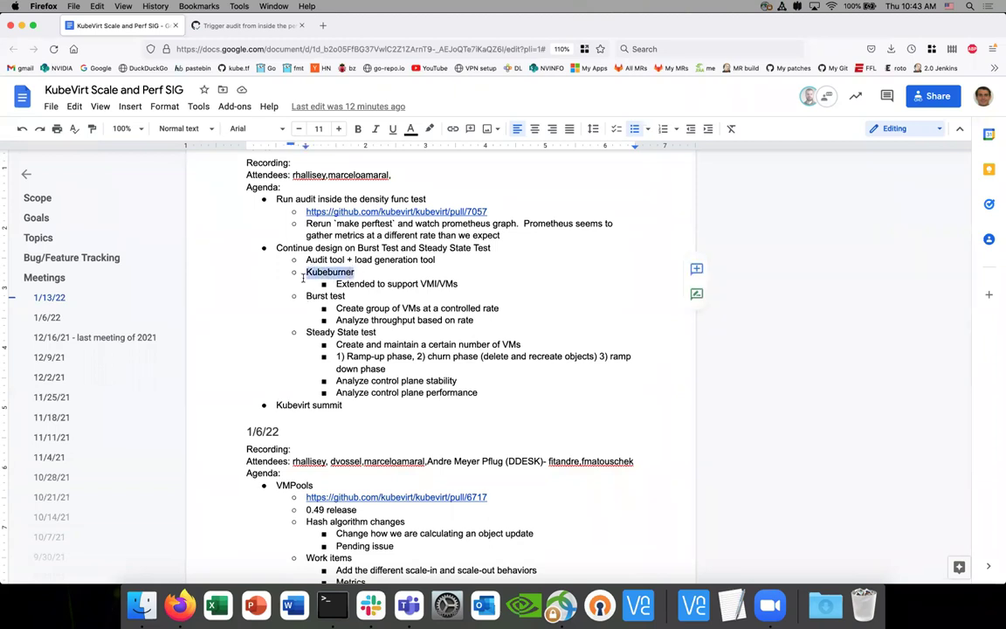
left_click_drag(355, 259, 420, 260)
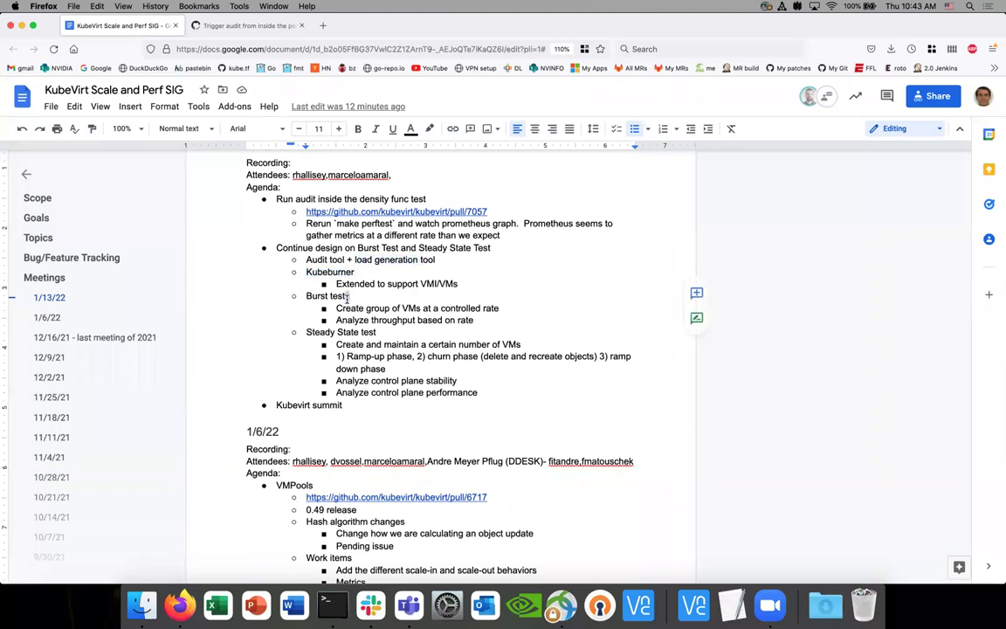
left_click(455, 284)
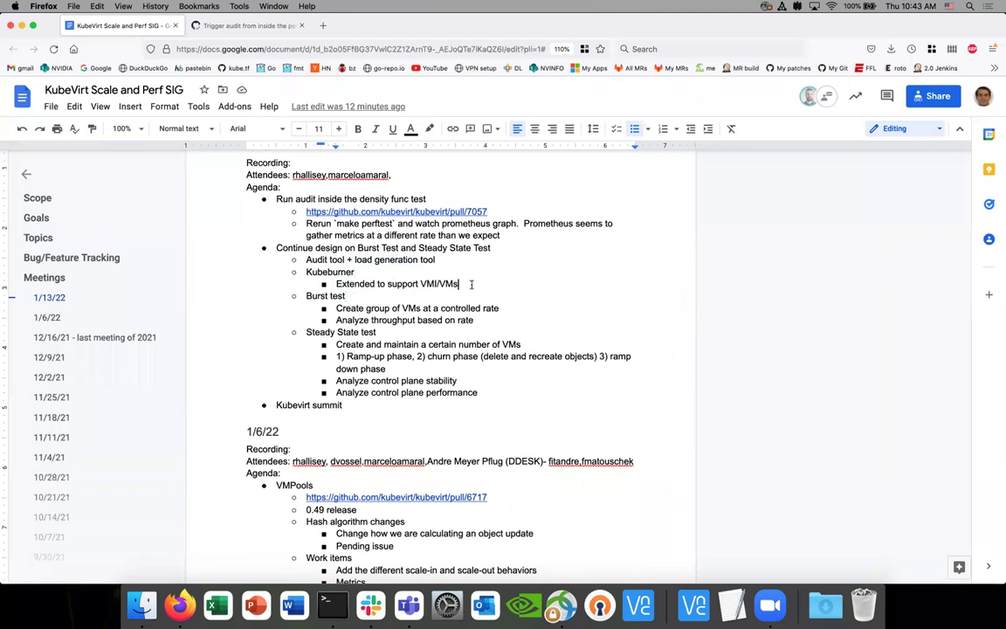
Review the 1/13/22 agenda notes down to the "Kubevirt summit" item
left_click(301, 307)
left_click(278, 299)
left_click(349, 403)
scroll(349, 366, "down", 1)
scroll(348, 345, "up", 2)
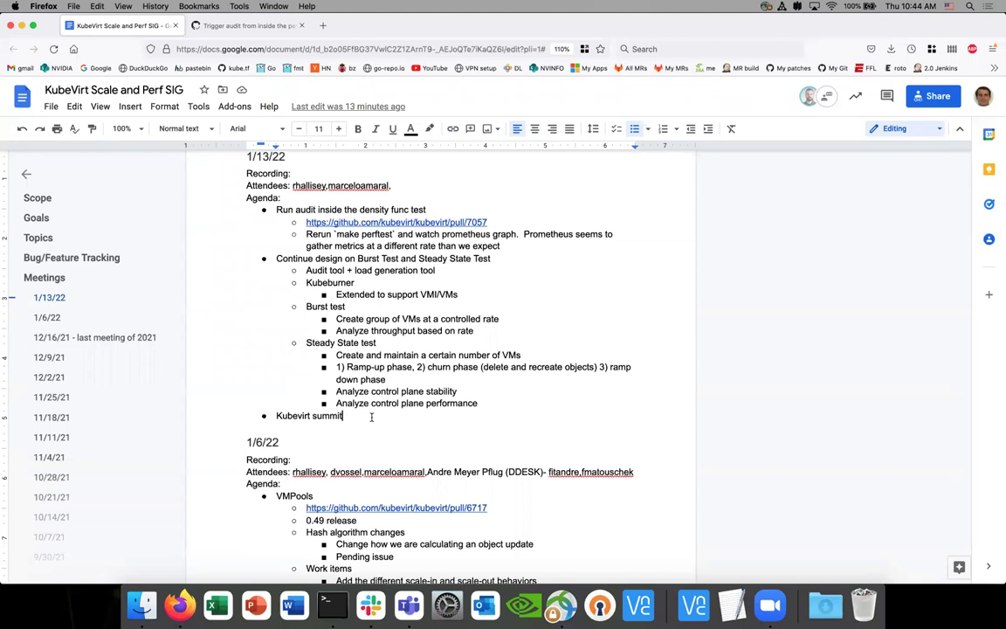
scroll(373, 419, "down", 1)
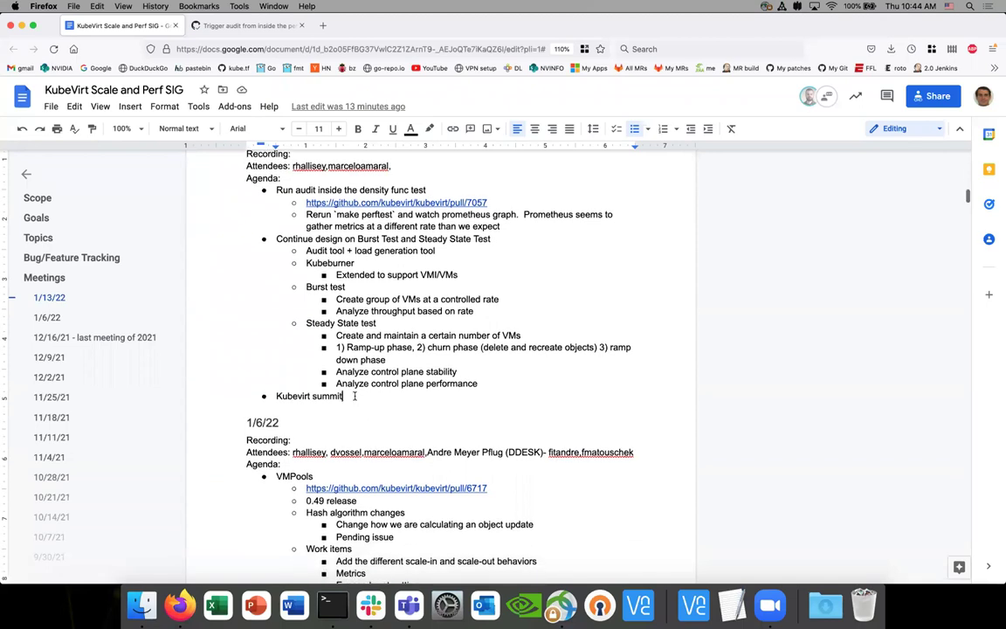
scroll(354, 395, "up", 1)
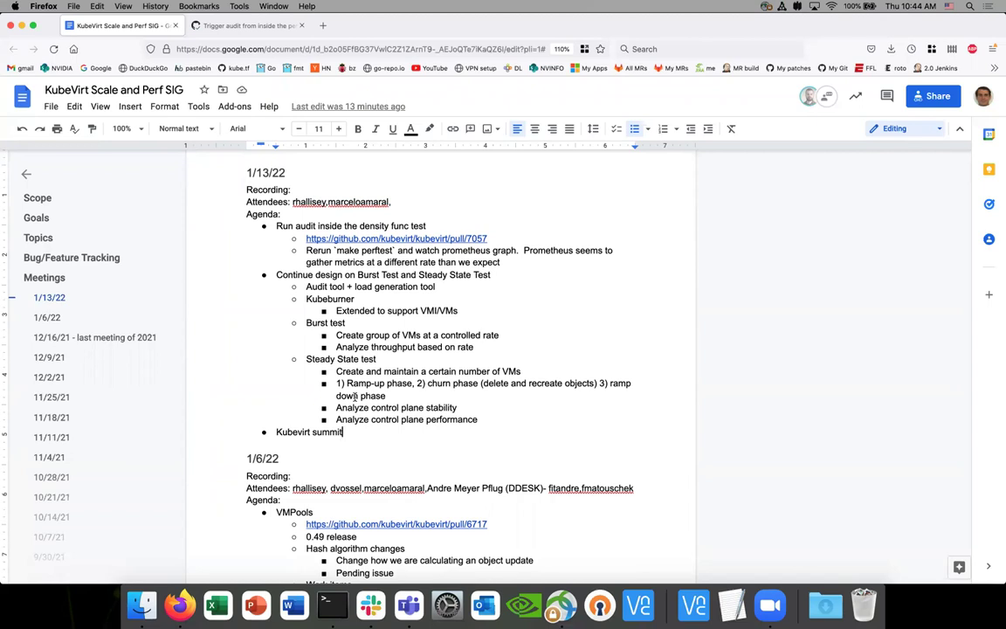
scroll(75, 382, "down", 8)
scroll(83, 382, "up", 10)
scroll(325, 377, "down", 1)
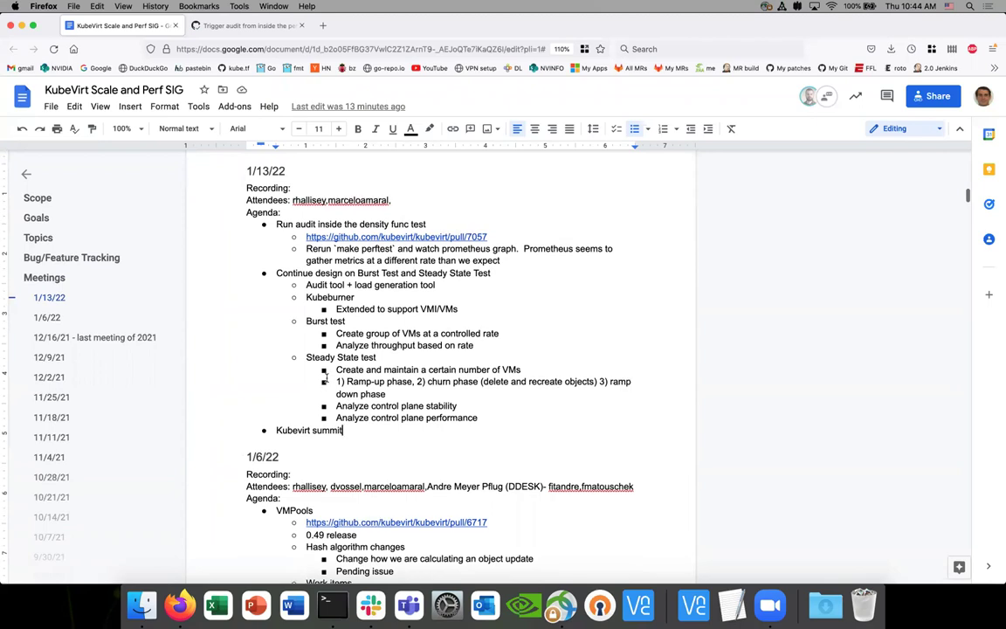
scroll(325, 378, "down", 1)
scroll(327, 378, "down", 2)
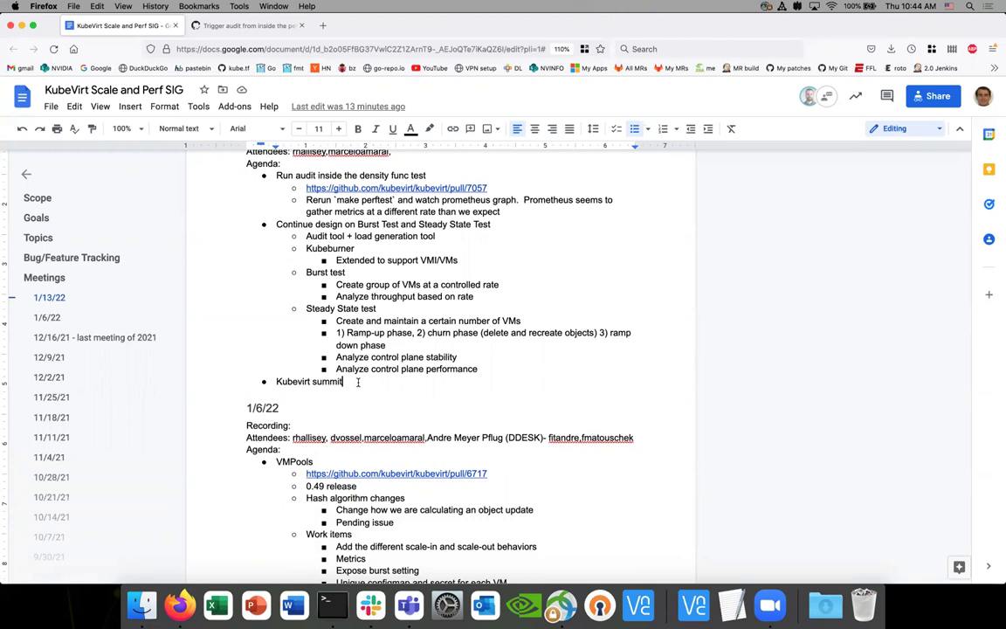
Add a sub-point reading "SIG Scale story" under "Kubevirt summit", with an empty bullet after it
key("Return")
key("Tab")
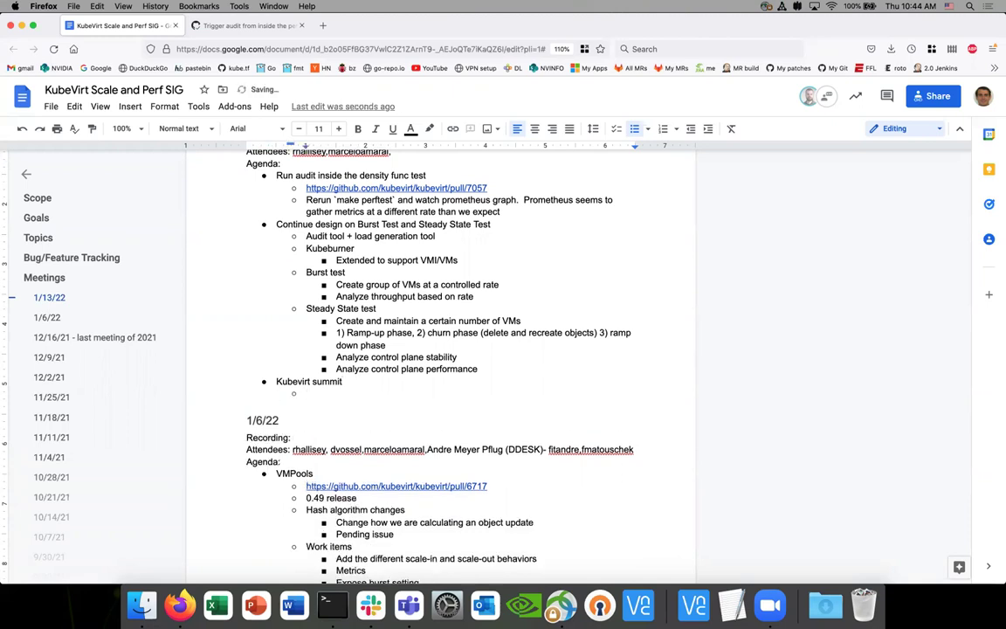
type("SIG Scale")
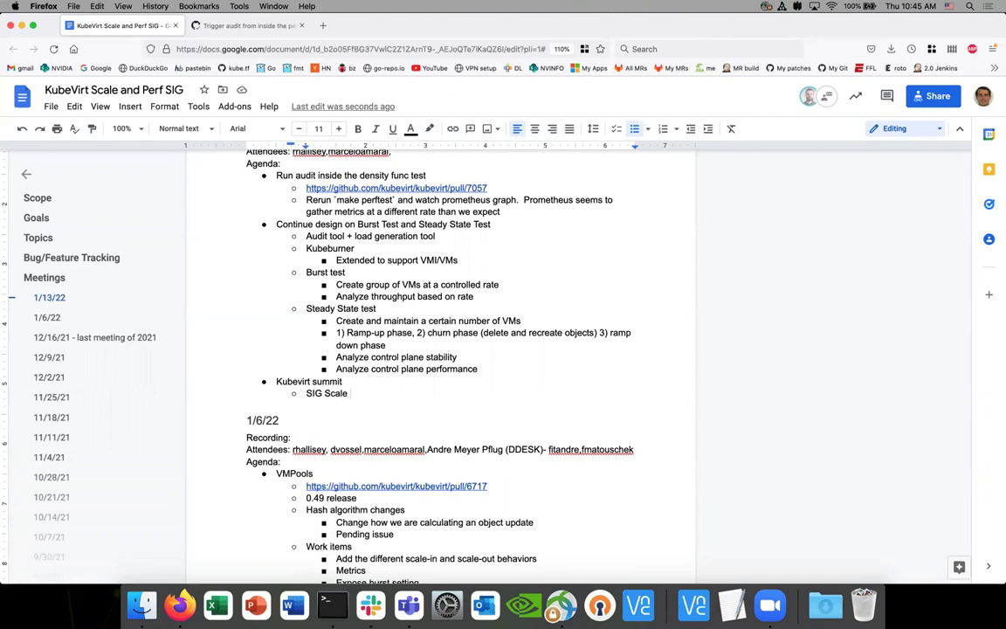
type("story")
key("Return")
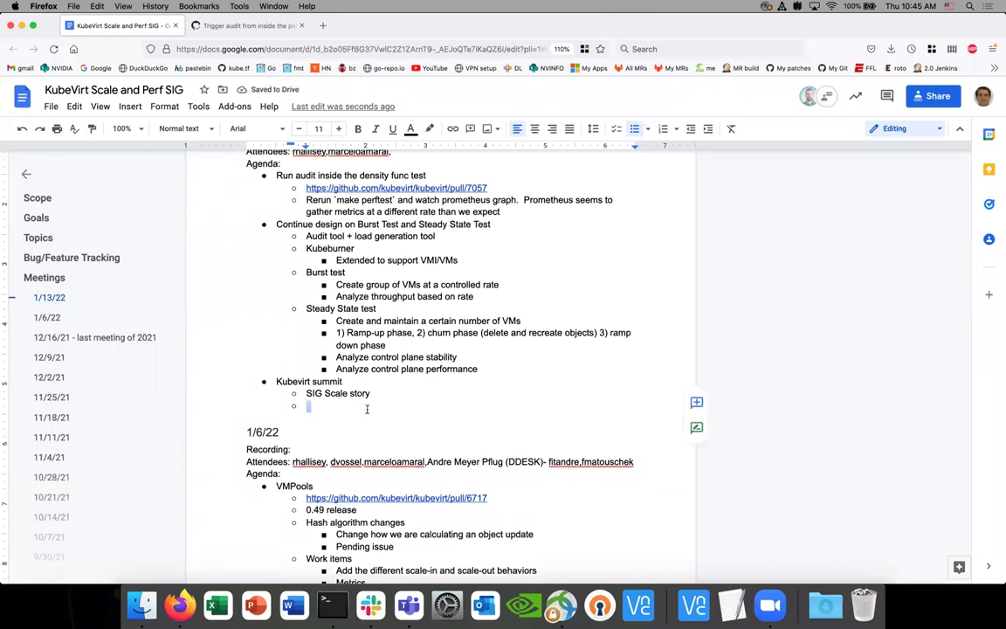
Select the "SIG Scale story" note under "Kubevirt summit" for discussion
key("Left")
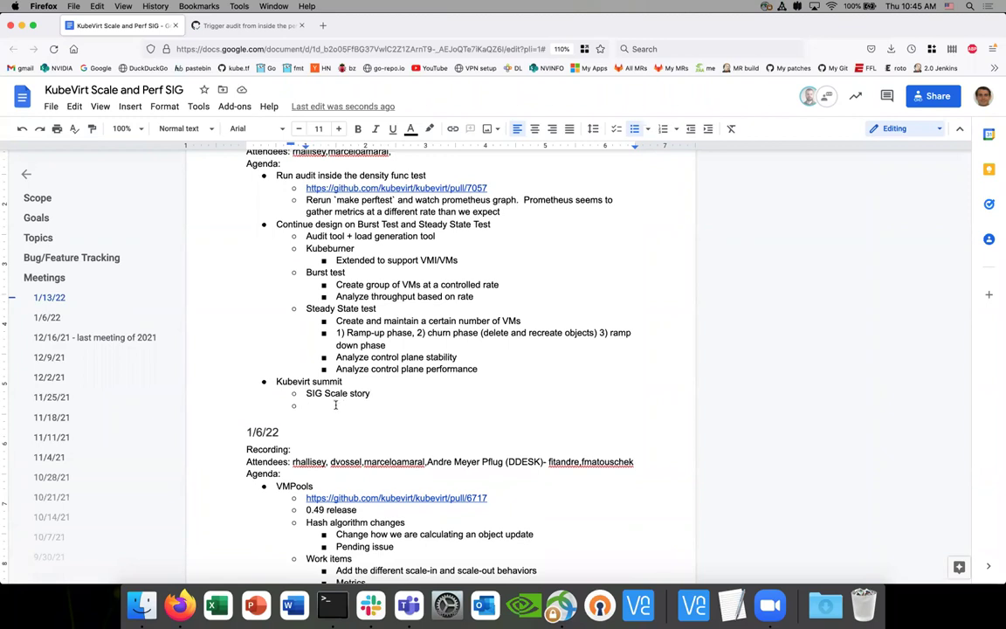
left_click(379, 393)
scroll(380, 393, "down", 1)
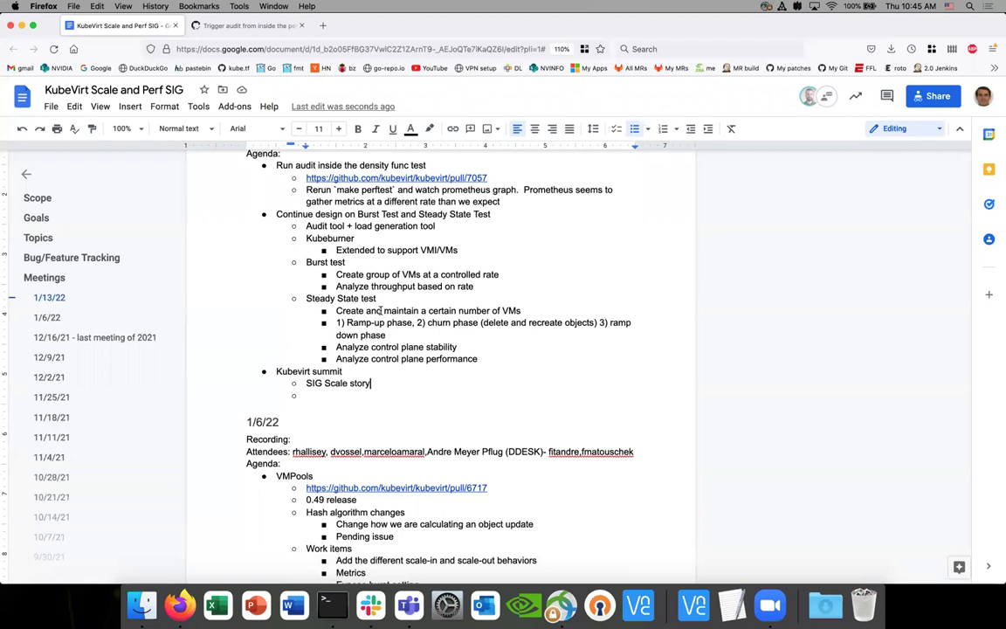
scroll(363, 410, "down", 2)
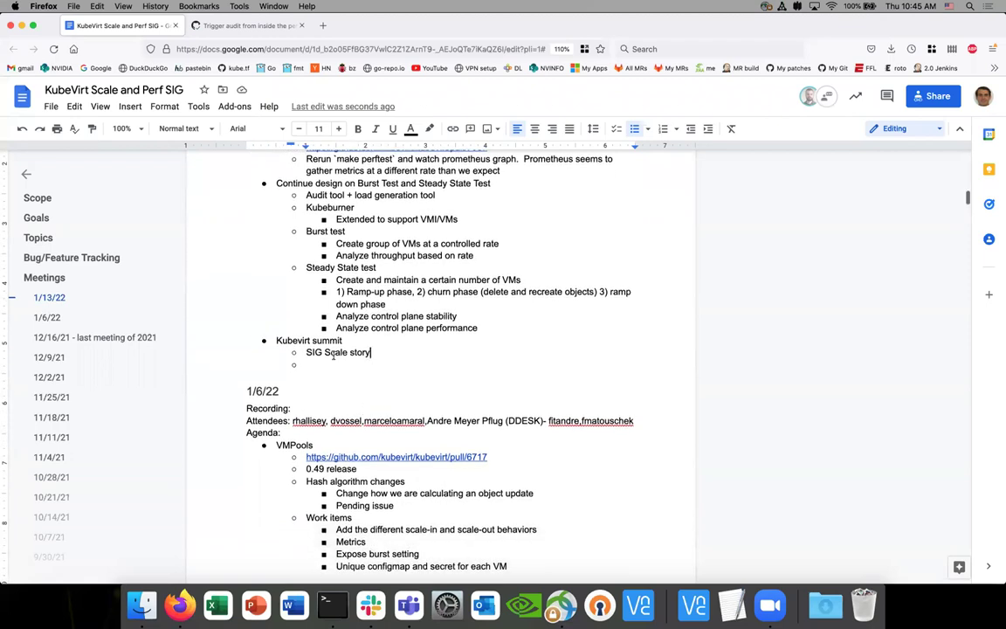
left_click_drag(372, 352, 298, 352)
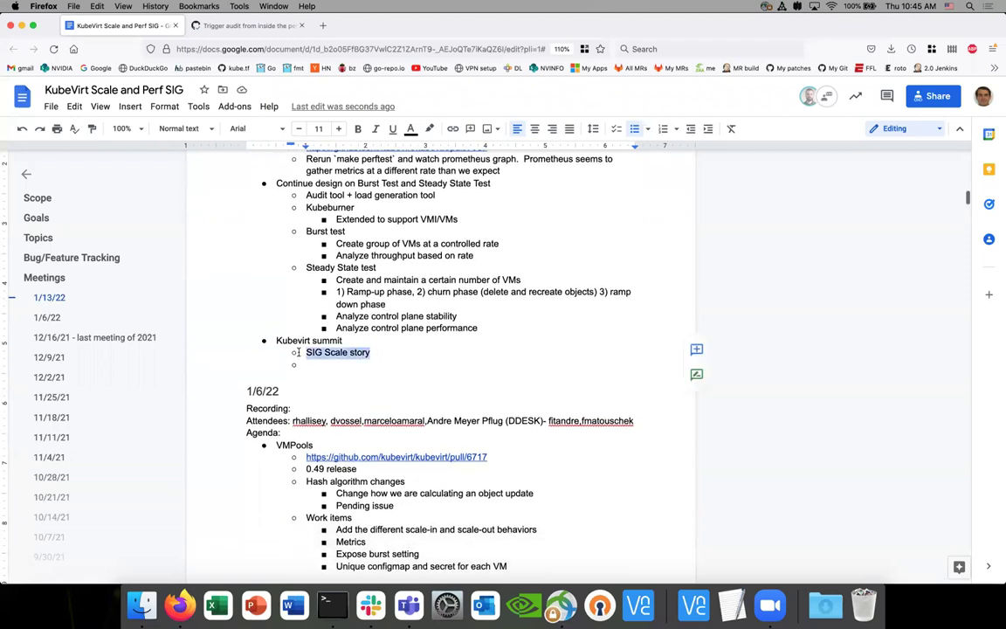
left_click(406, 355)
scroll(367, 352, "down", 1)
left_click(308, 354)
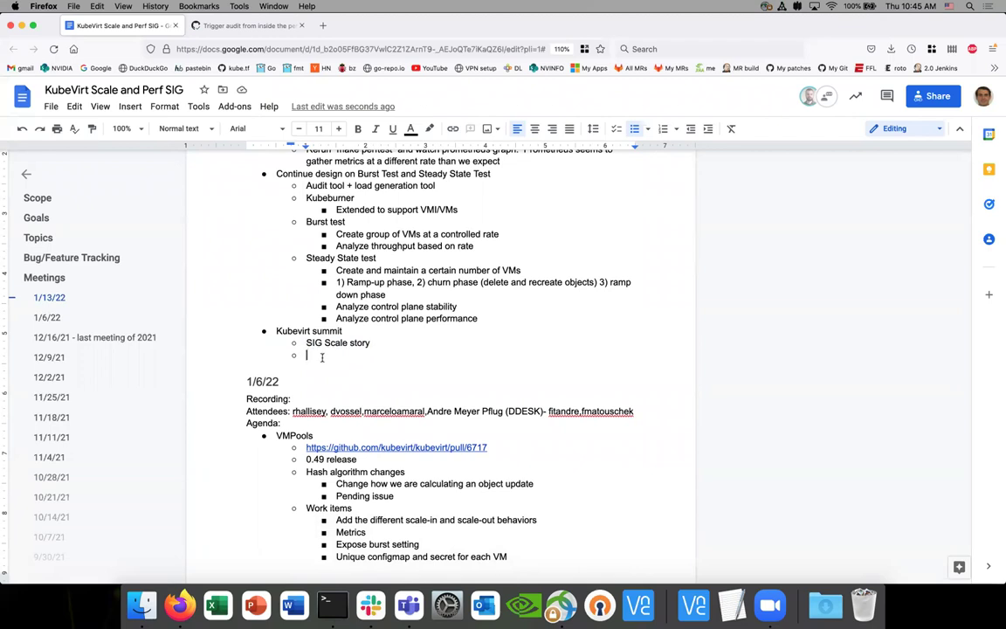
left_click(373, 343)
left_click(366, 352)
scroll(375, 335, "down", 1)
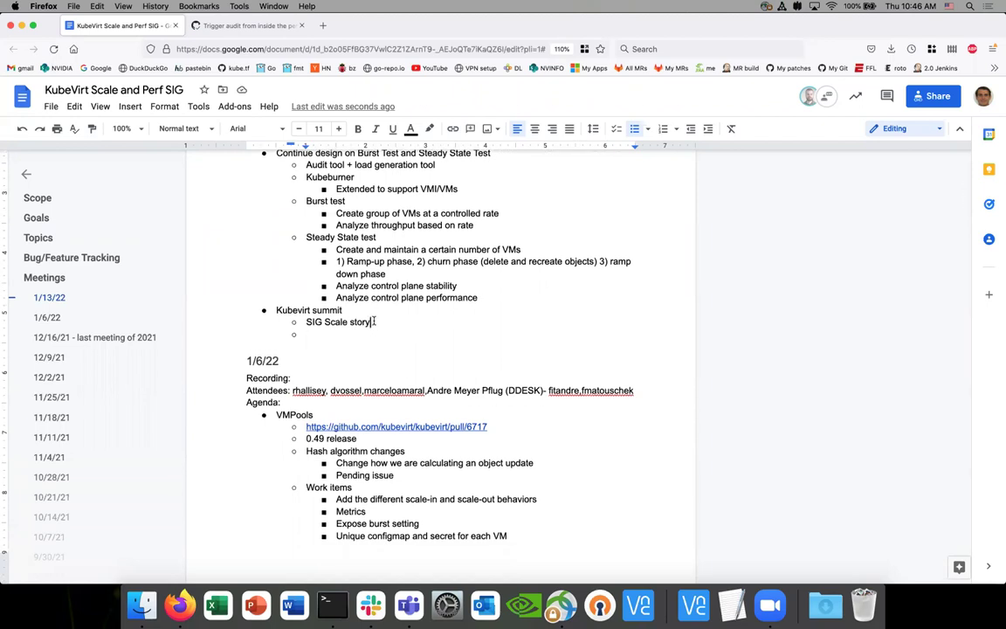
left_click_drag(375, 321, 348, 327)
Nest three points under "SIG Scale story" reading "VM Pools", "Bugs" and "Tools"
left_click(354, 332)
key("Tab")
type("VM ")
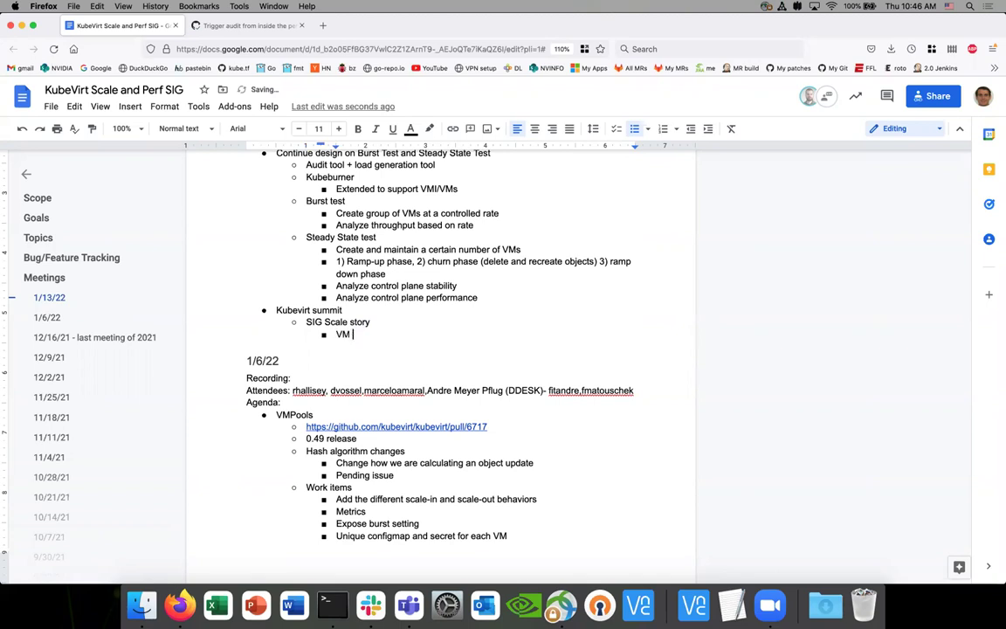
type("Pool")
key("Return")
type("Bugs")
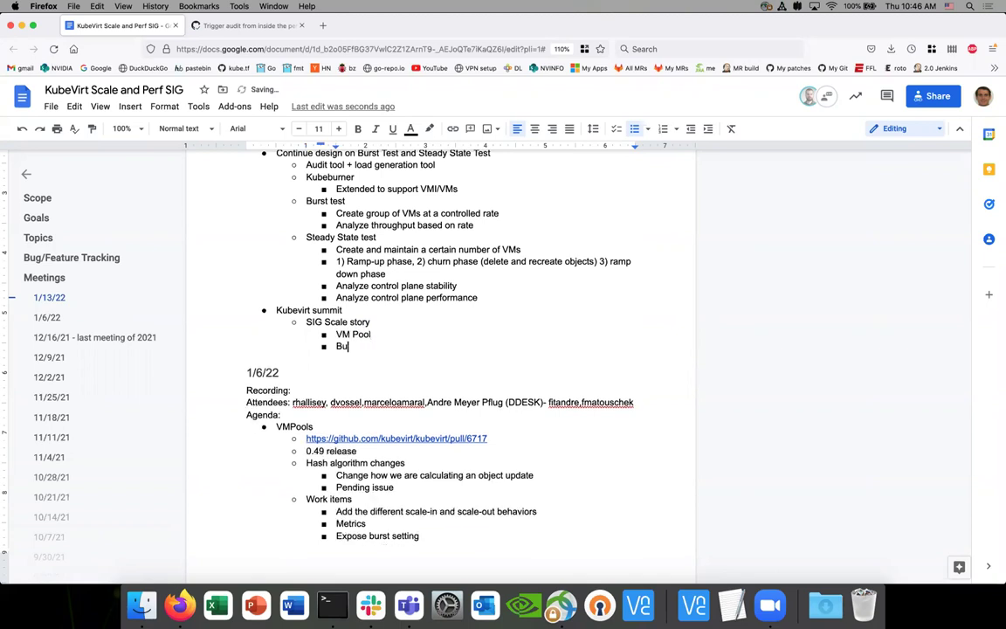
key("Return")
type("Tools")
left_click(389, 337)
type("s")
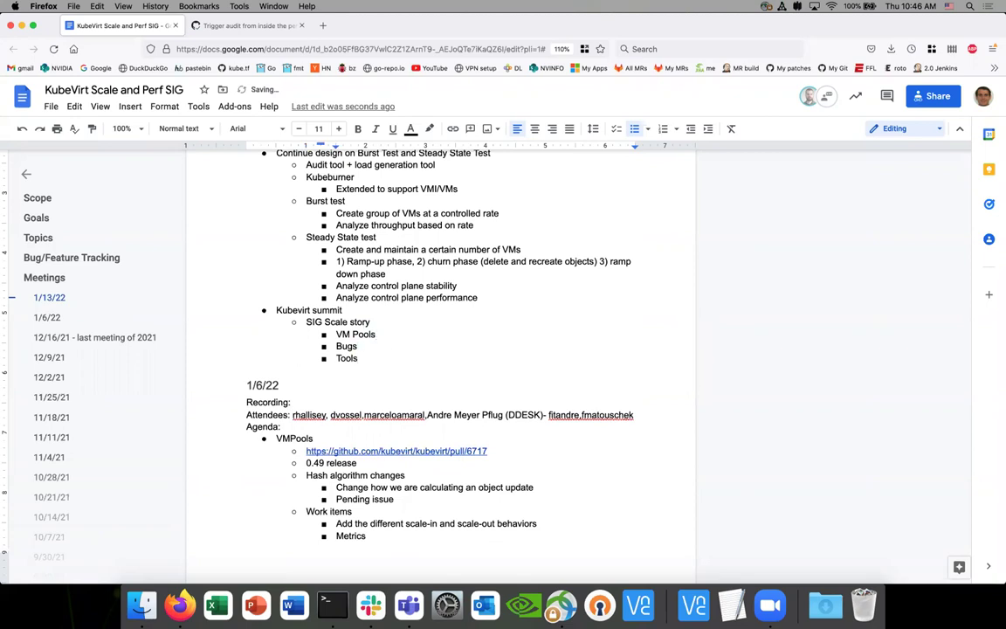
Add an empty bullet after "Tools" and review the Burst and Steady State design notes above
key("Down")
key("Down")
key("Return")
scroll(436, 349, "down", 5)
scroll(371, 373, "up", 2)
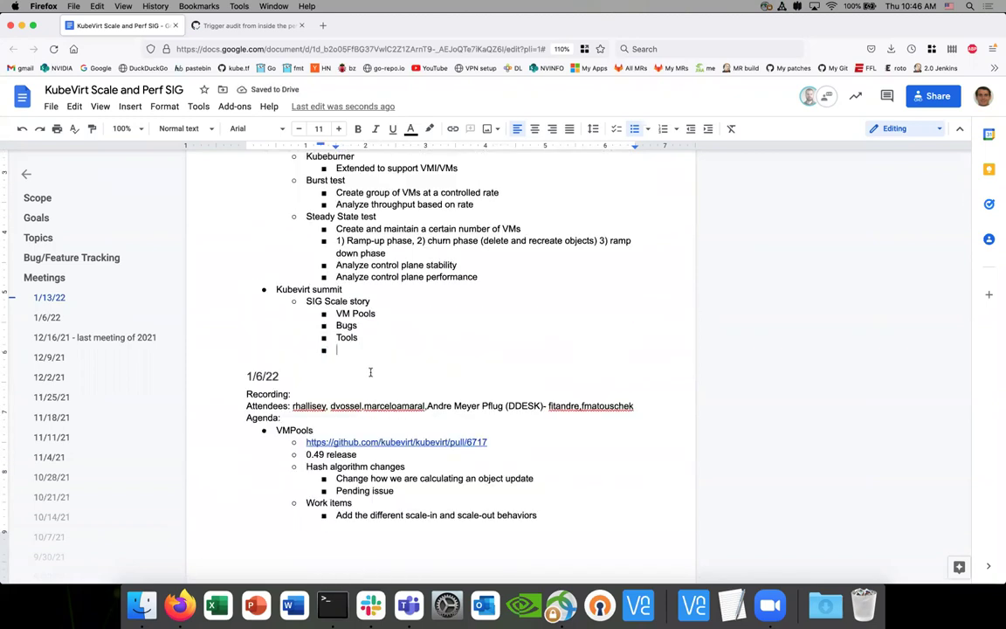
scroll(370, 373, "up", 1)
scroll(371, 372, "up", 1)
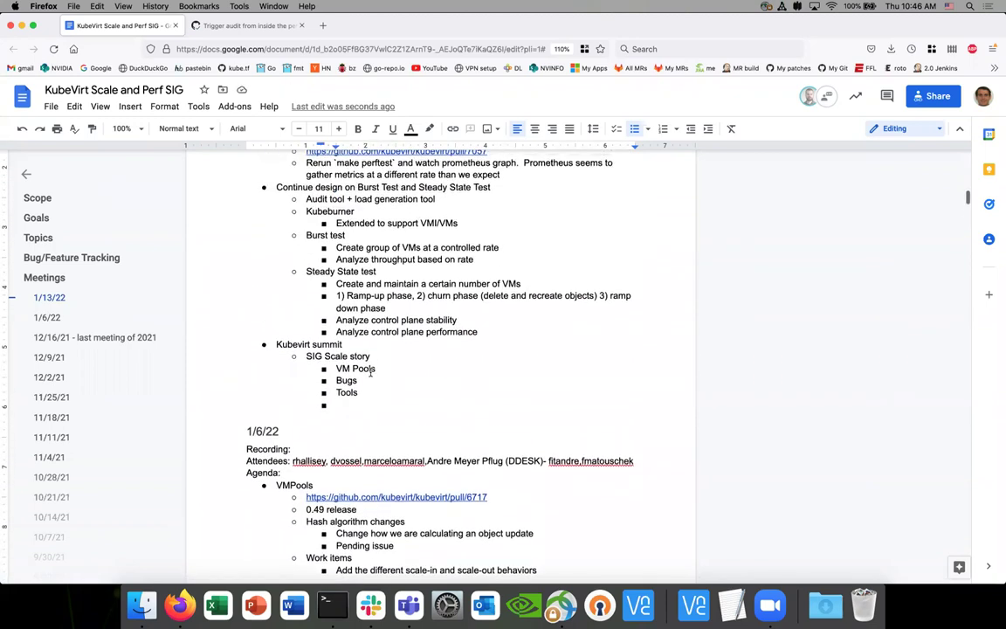
scroll(370, 372, "up", 2)
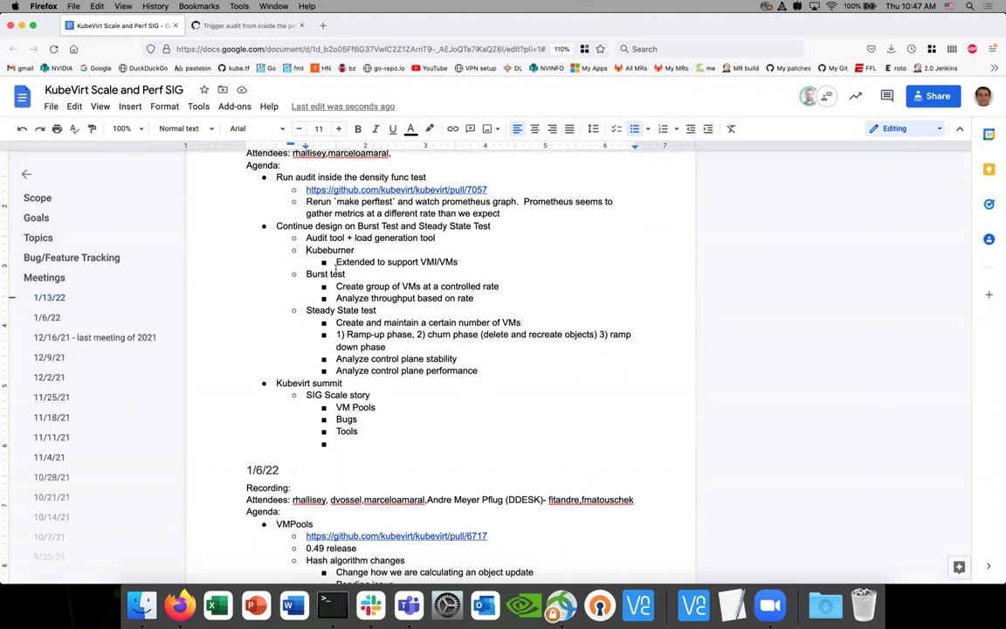
Replace the empty bullet after "Tools" with a "Kubeburner" sub-point at the same level as "SIG Scale story"
left_click(336, 443)
key("BackSpace")
key("Return")
key("BackSpace")
key("BackSpace")
key("Return")
key("shift+Tab")
type("Kubeburner")
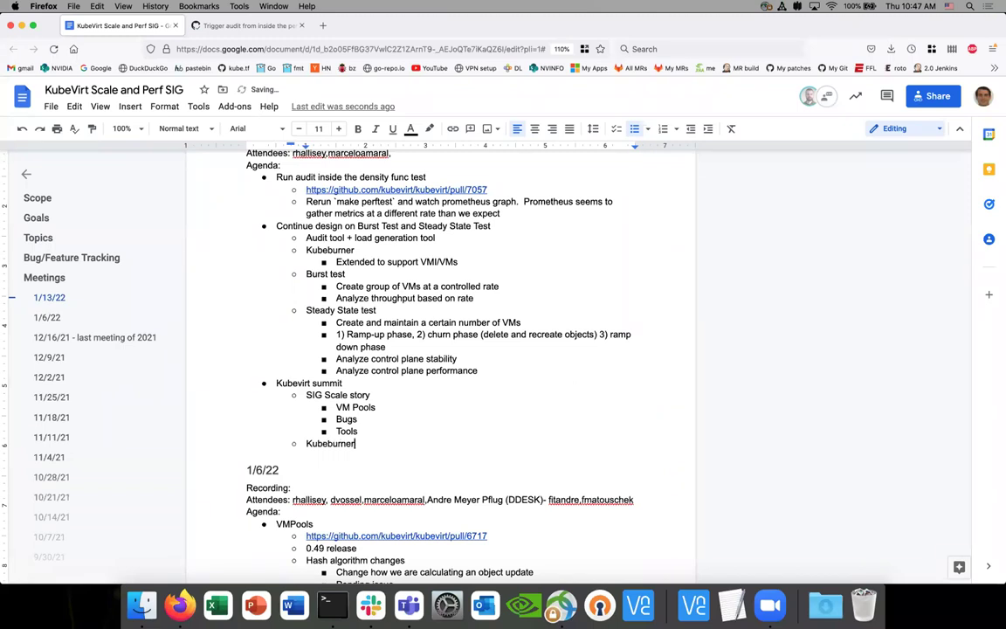
Extend the "Kubeburner" sub-point to read "Kubeburner and scale testing" and end the bullet list after it
type(" and scale testing")
key("Return")
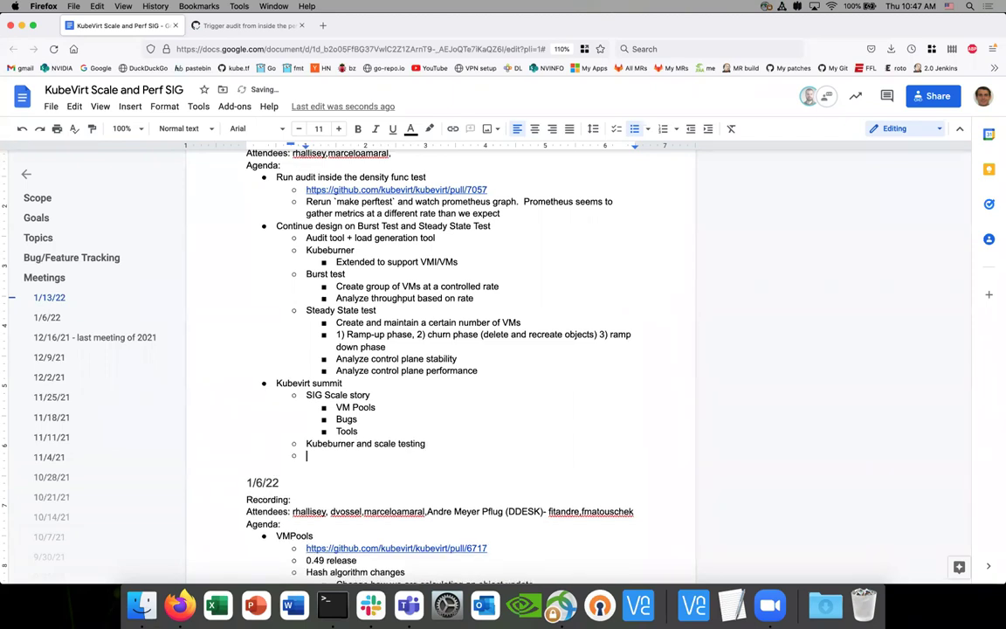
key("Return")
left_click(368, 430)
scroll(368, 429, "down", 1)
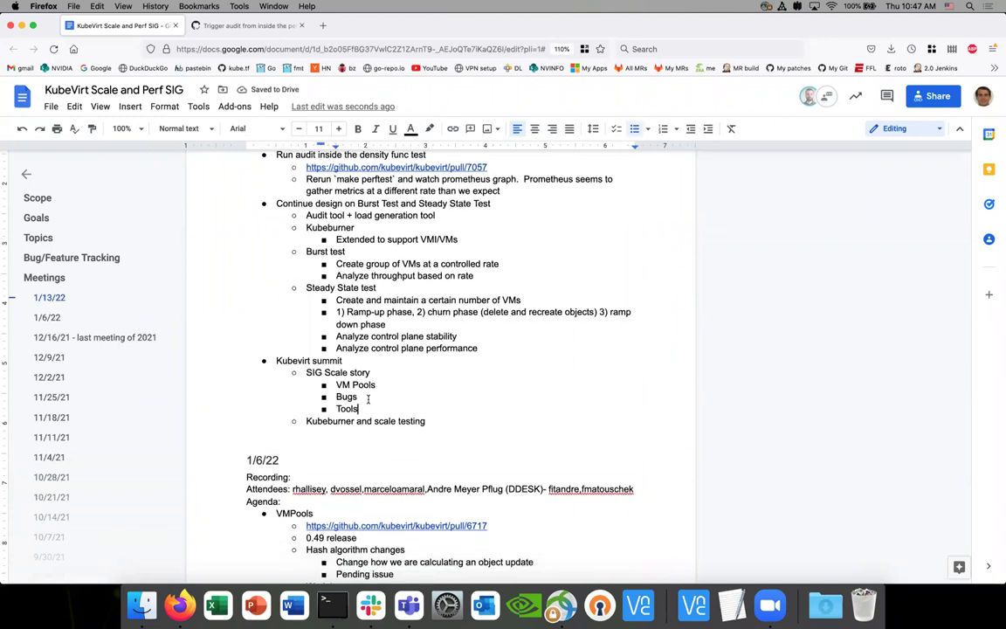
Check the date on the system clock and remove the extra blank line below "Kubeburner and scale testing"
left_click(912, 7)
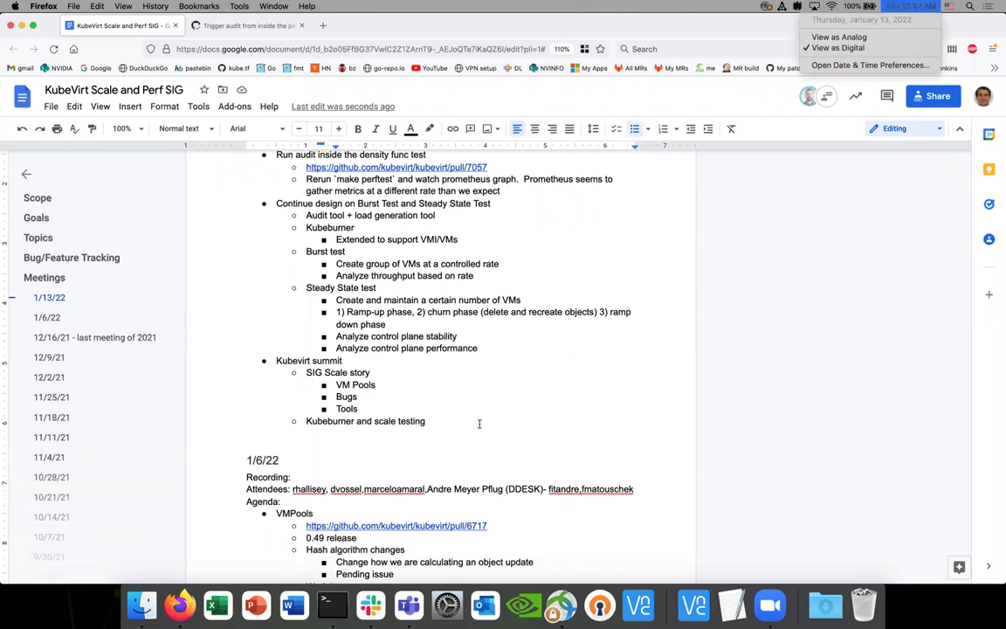
left_click(442, 424)
left_click(442, 424)
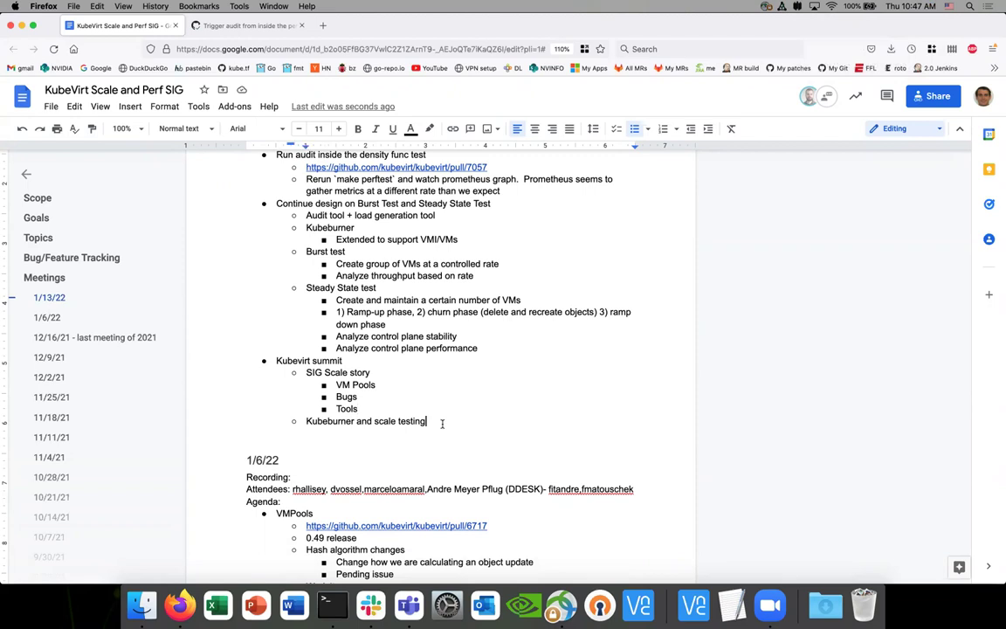
left_click(375, 397)
left_click(364, 435)
key("BackSpace")
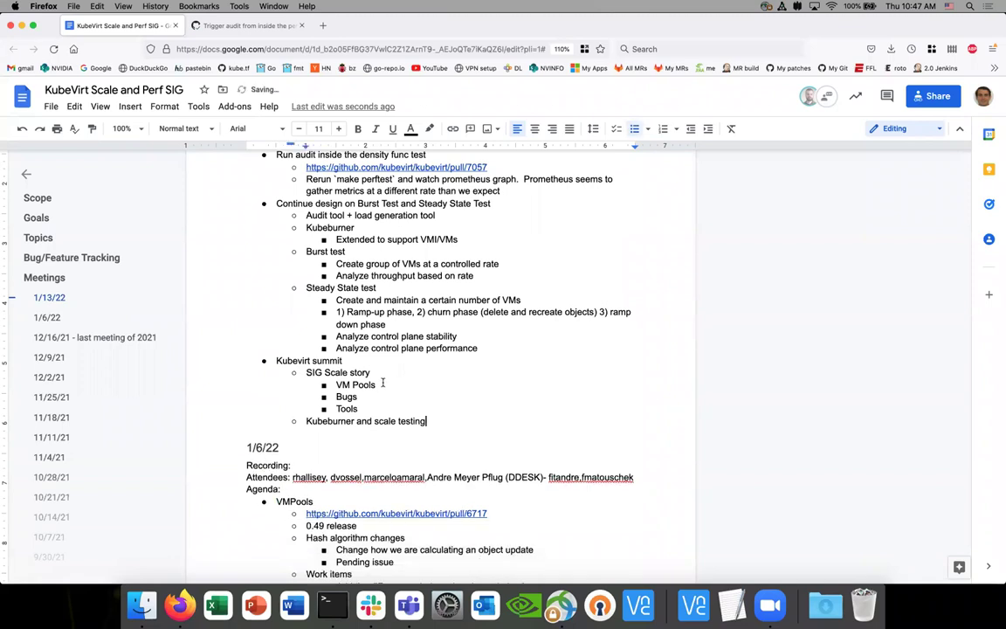
Append a dash and the first names of the two presenters, joined by "&", to the "SIG Scale story" point
left_click(360, 362)
scroll(406, 377, "up", 2)
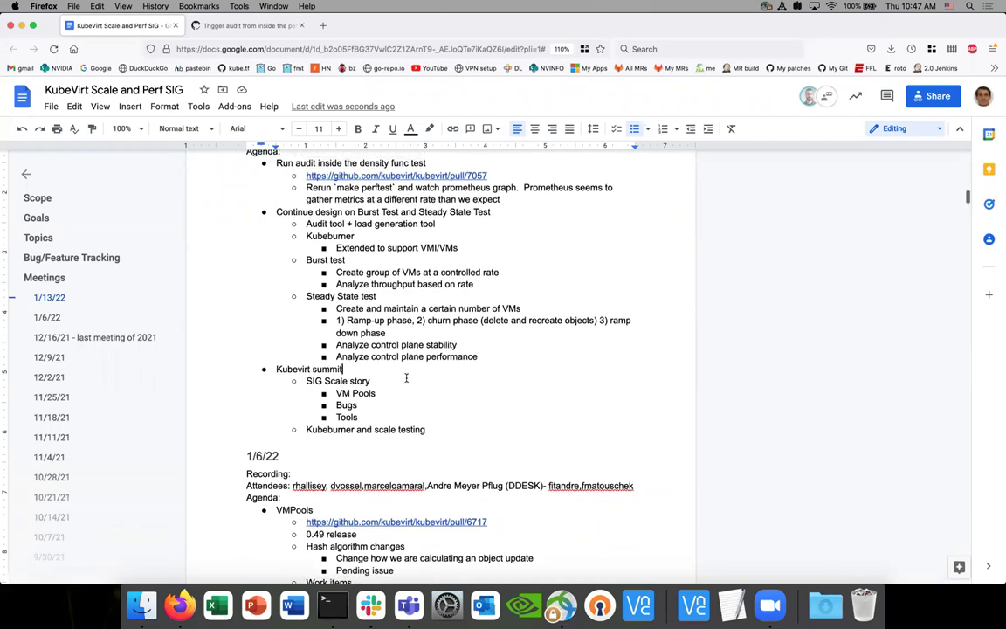
scroll(406, 377, "up", 3)
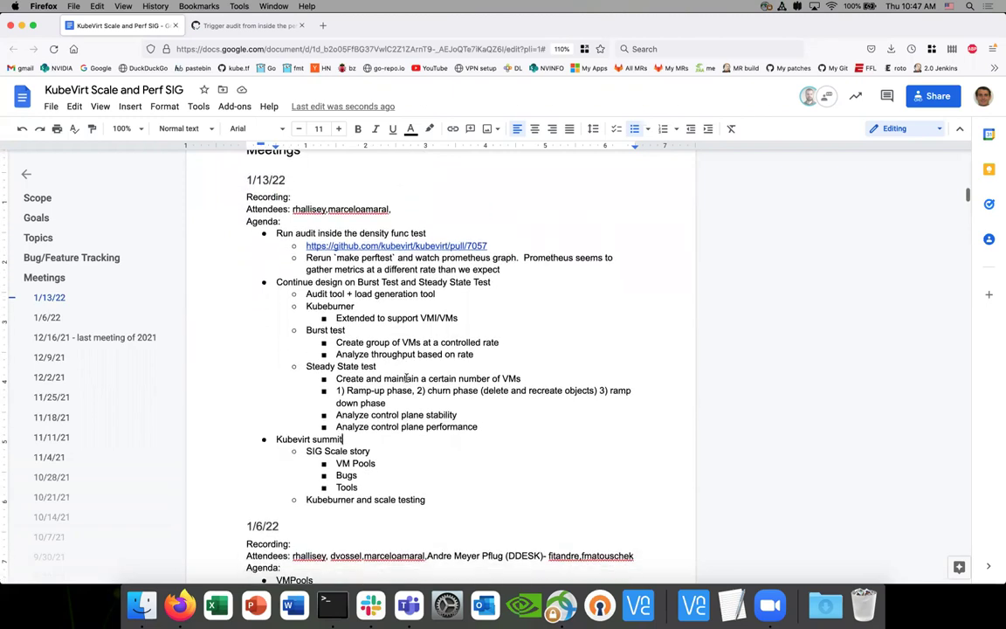
scroll(406, 377, "down", 1)
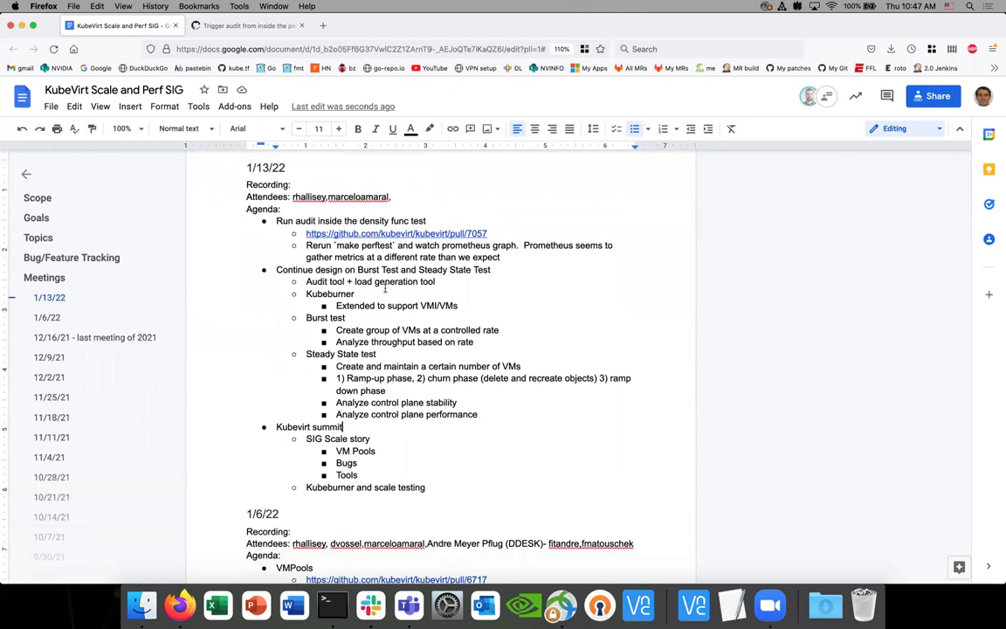
scroll(377, 305, "up", 2)
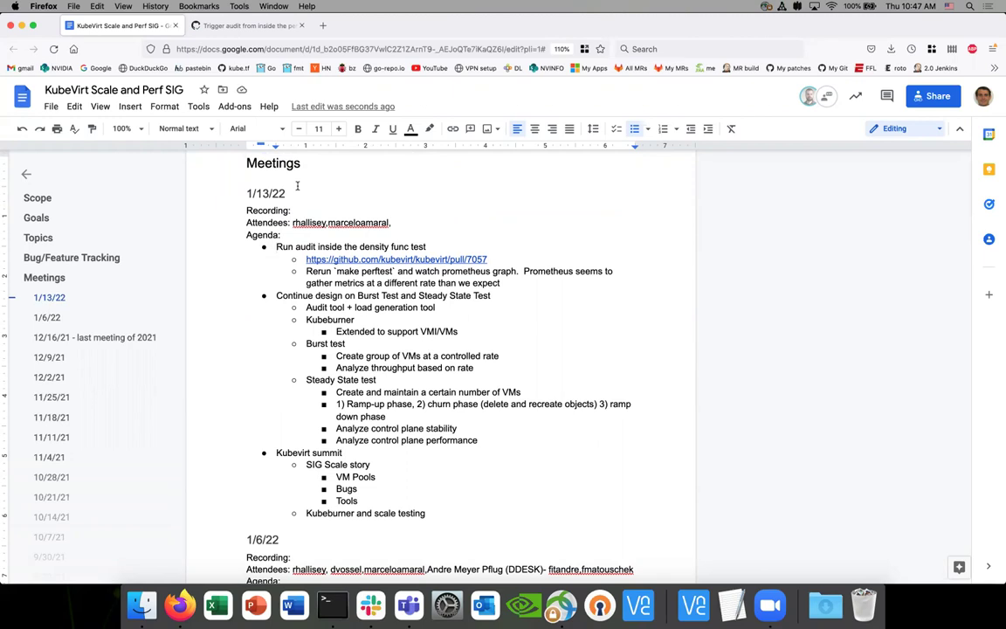
left_click(392, 465)
type("Rya")
key("BackSpace")
key("BackSpace")
key("BackSpace")
key("BackSpace")
type("- Ryan ")
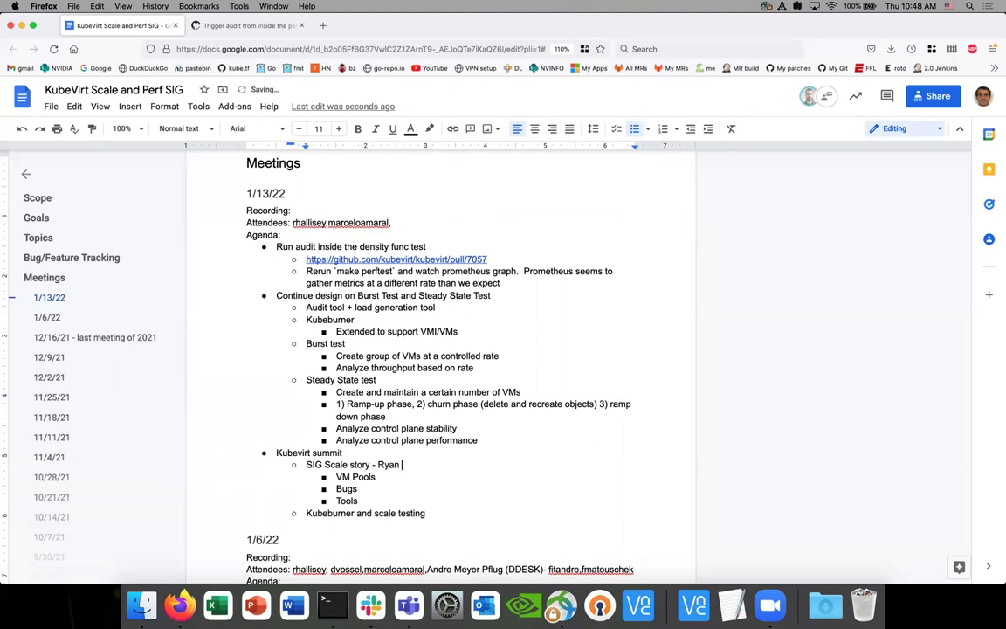
type("& Marcelo")
Append a dash and the presenter's first name to the "Kubeburner and scale testing" point
left_click(449, 508)
type("- marcel")
key("BackSpace")
key("BackSpace")
key("BackSpace")
key("BackSpace")
key("BackSpace")
key("BackSpace")
type("Marcelo")
left_click(472, 449)
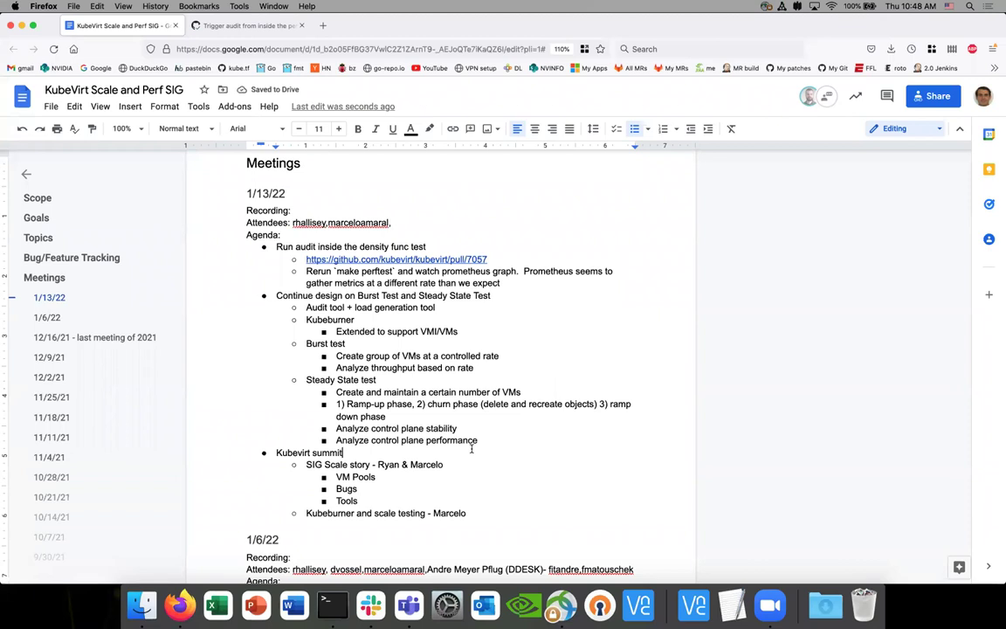
Add the second attendee handle from the 1/6/22 meeting to the end of the 1/13/22 Attendees line
left_click(403, 219)
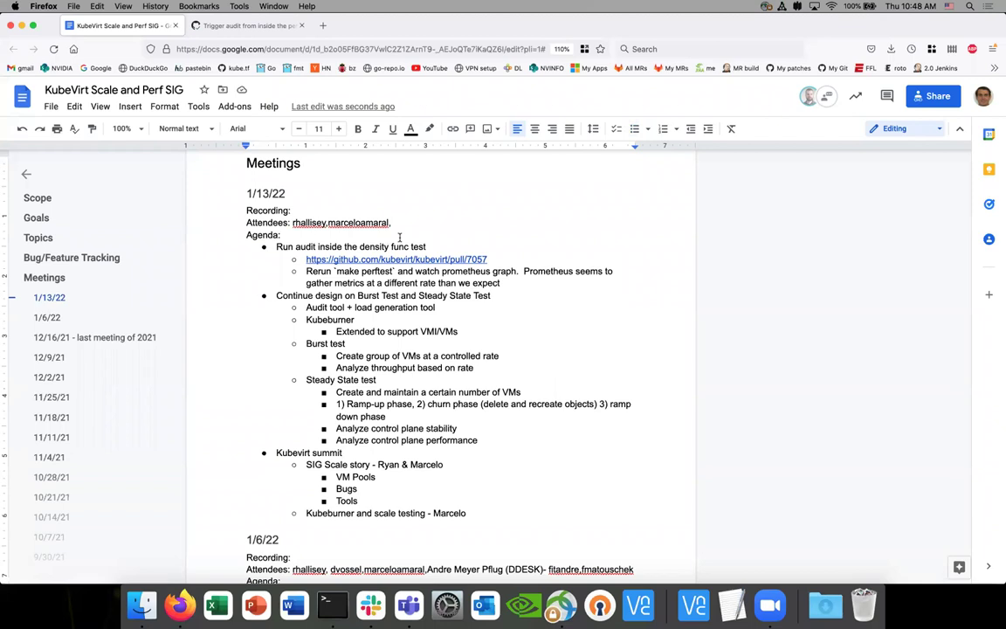
scroll(324, 403, "down", 4)
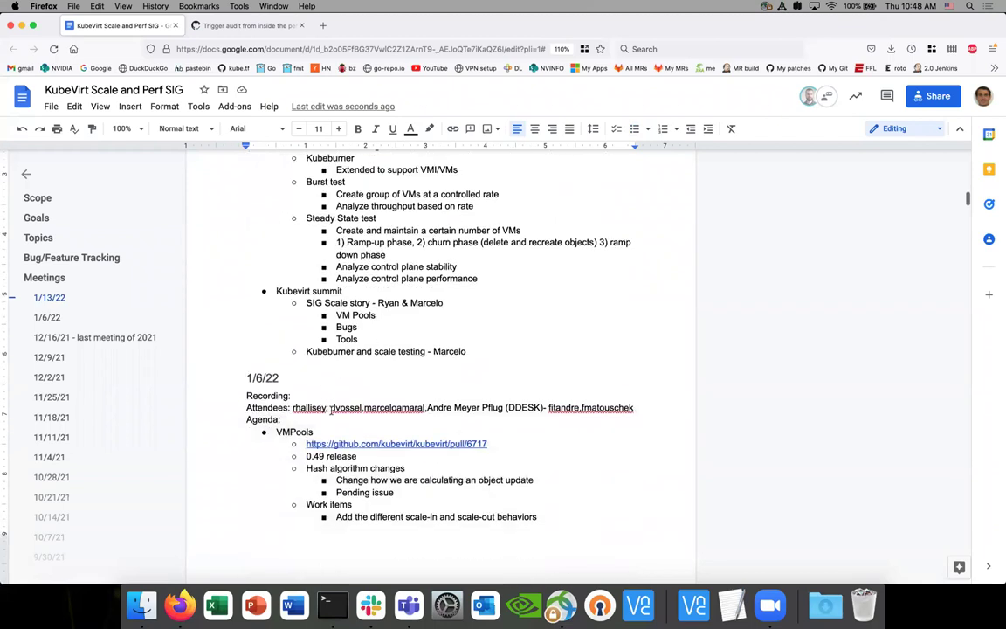
left_click(345, 408)
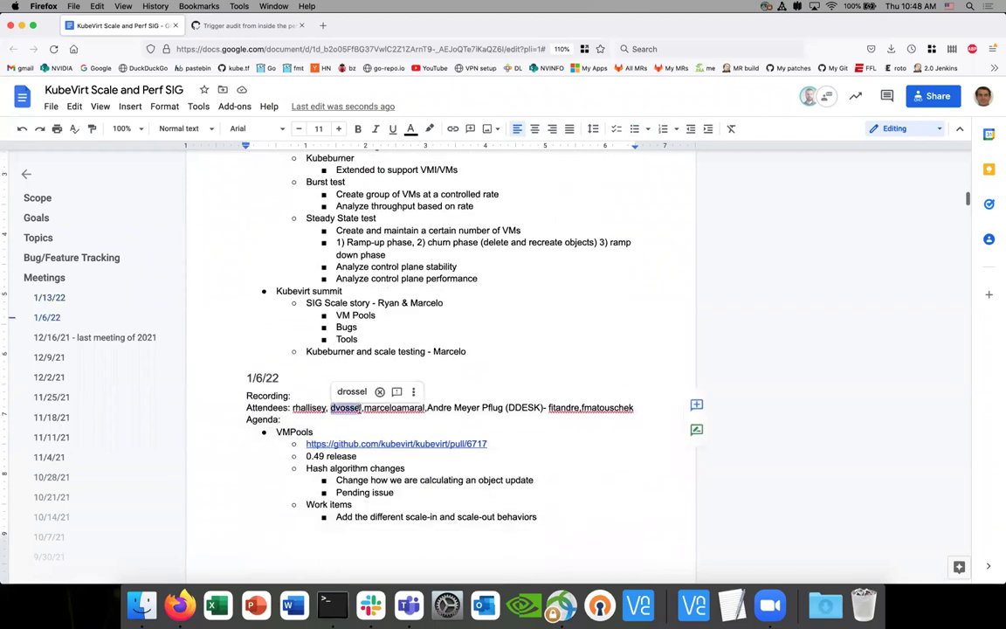
scroll(393, 419, "up", 10)
left_click(420, 434)
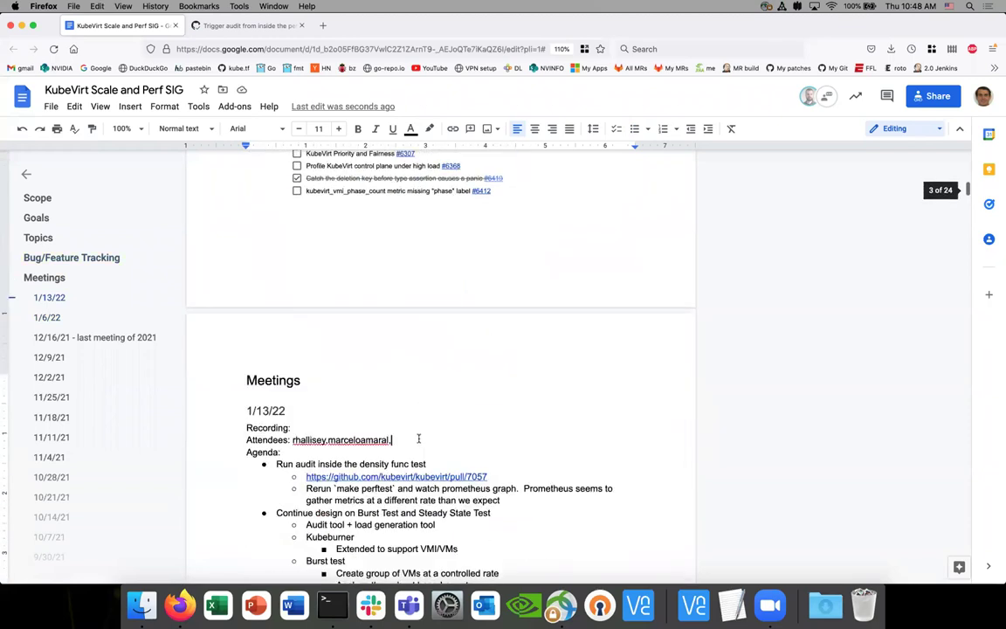
type("dvossel")
Append a comma and one more attendee's first name, correctly capitalized, to the 1/13/22 Attendees line
scroll(420, 434, "down", 1)
scroll(393, 367, "down", 3)
scroll(393, 367, "up", 1)
type(", JEd")
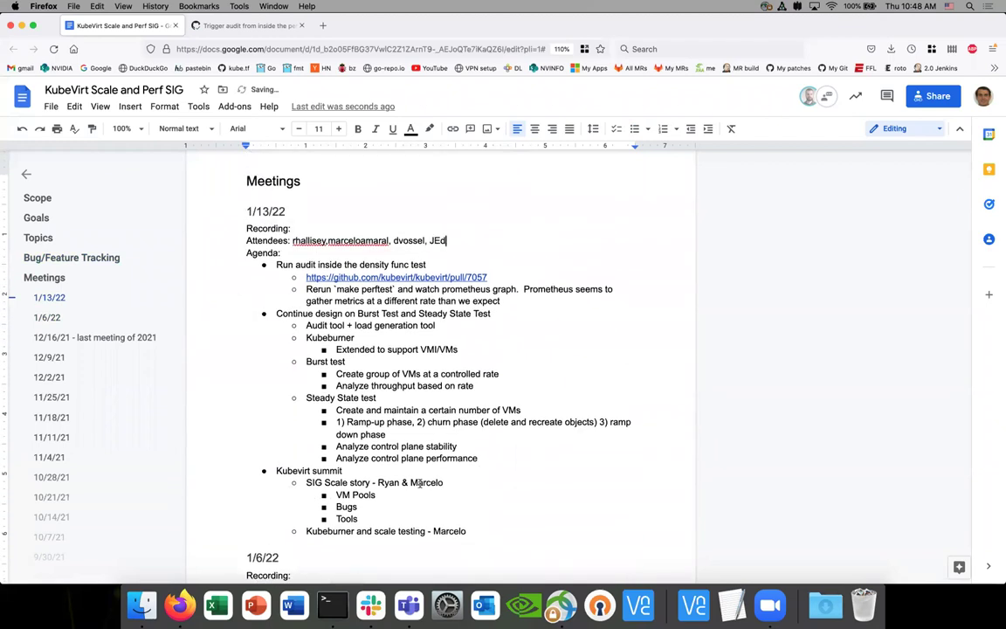
key("BackSpace")
key("BackSpace")
type("ed")
left_click(449, 325)
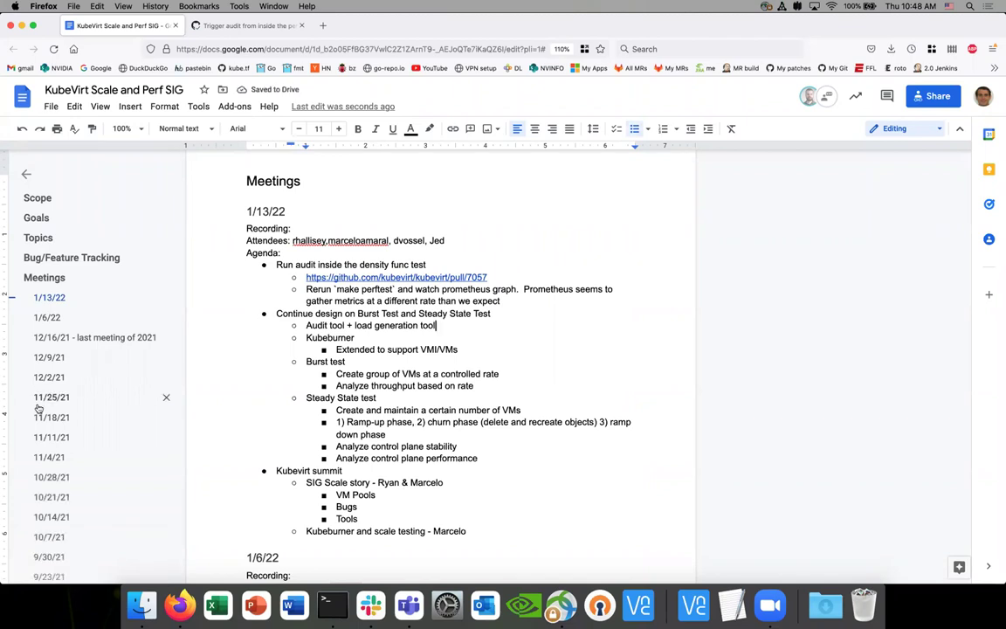